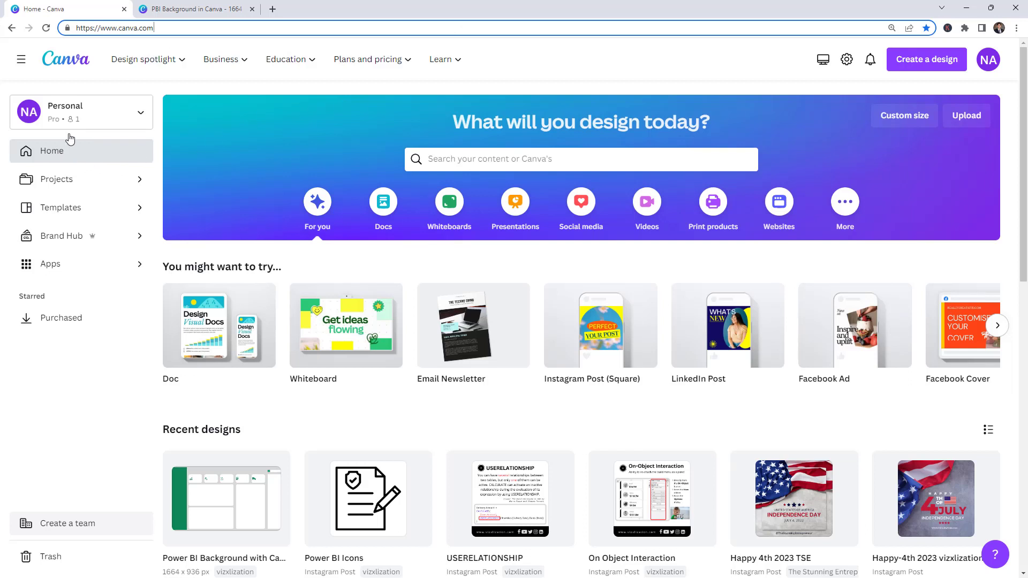
# Step: Set up a new custom-size design 1664 px wide and 936 px high
pyautogui.click(599, 67)
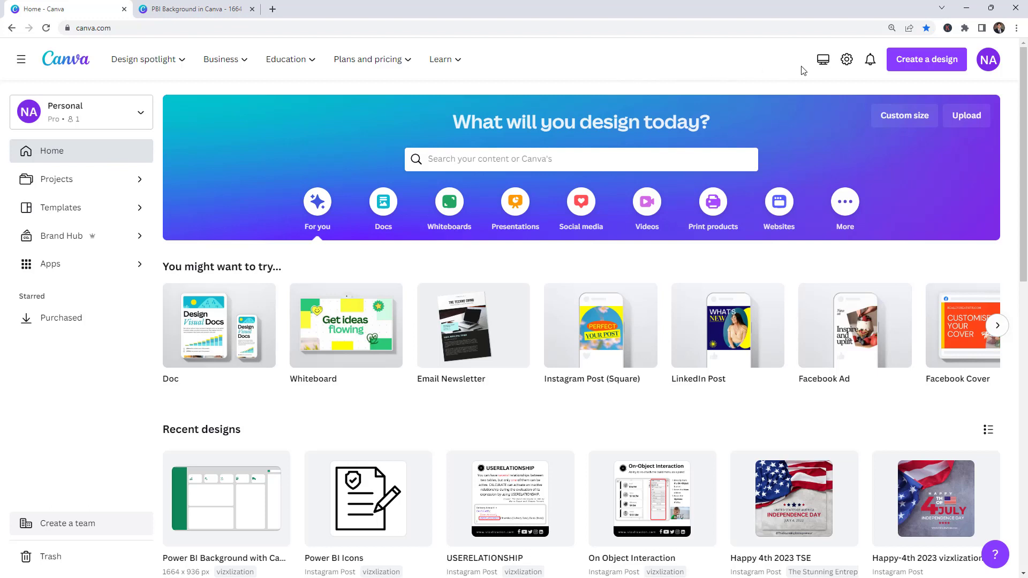
pyautogui.click(918, 58)
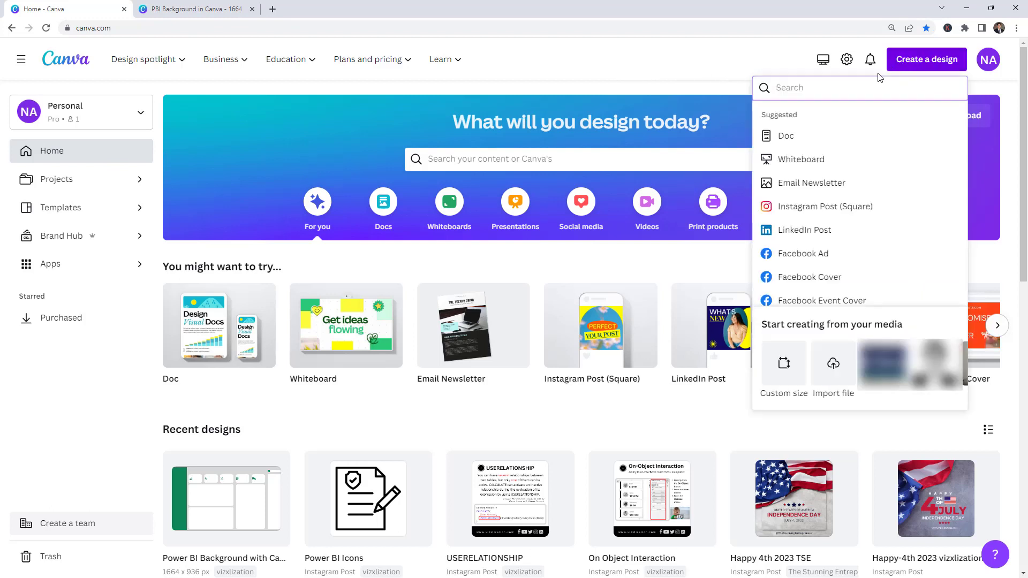
pyautogui.click(783, 373)
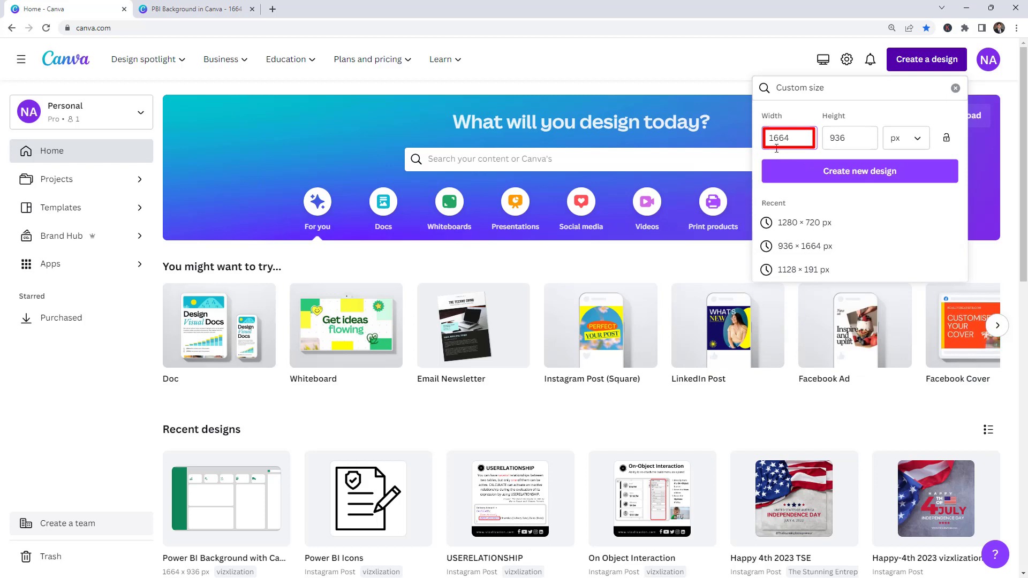
pyautogui.click(860, 139)
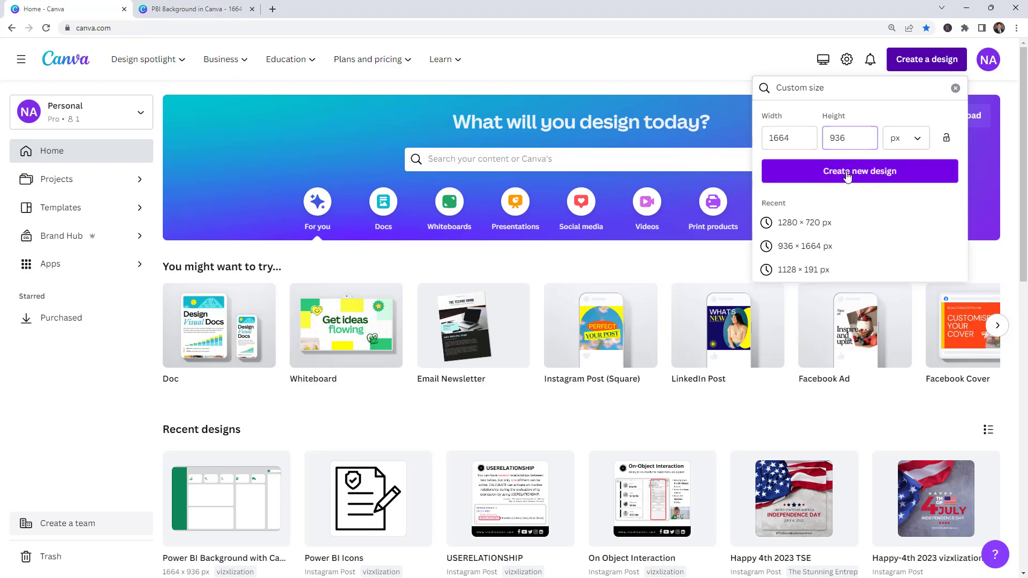
# Step: Switch to the open PBI Background in Canva design and read through the canvas, colour and shape specifications in its page notes
pyautogui.click(210, 15)
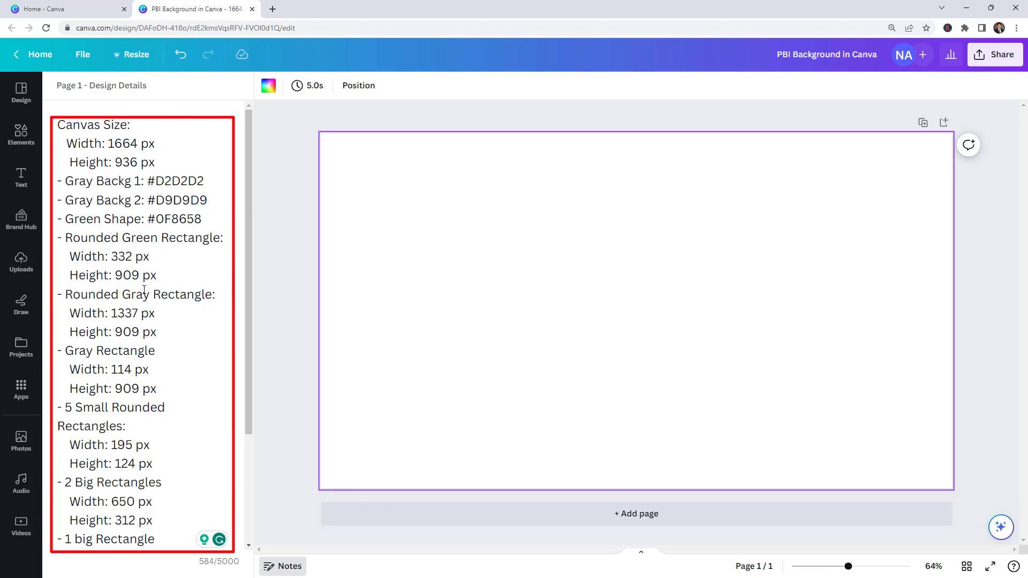
pyautogui.scroll(-3, 143, 290)
pyautogui.scroll(3, 147, 290)
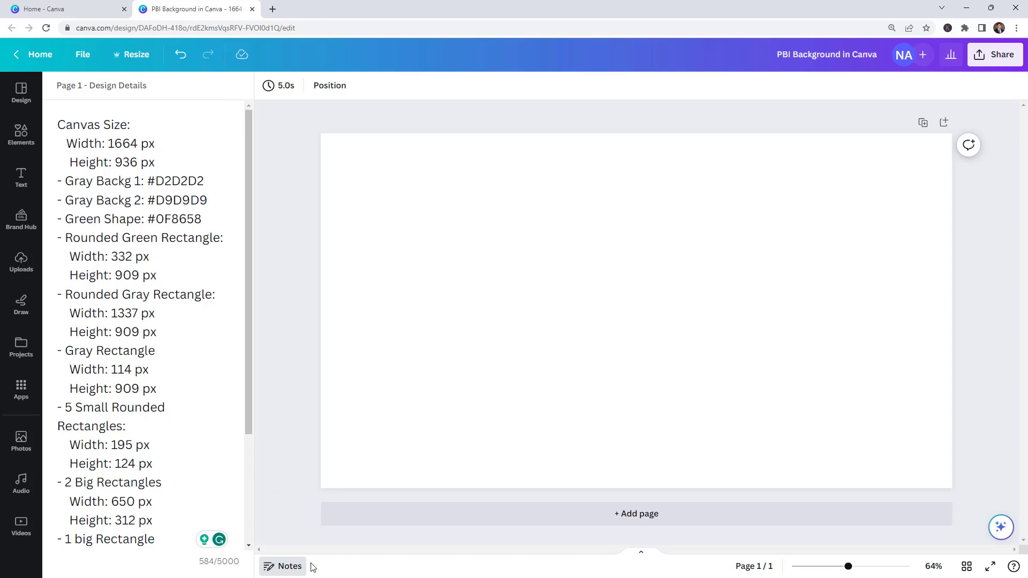
pyautogui.click(294, 565)
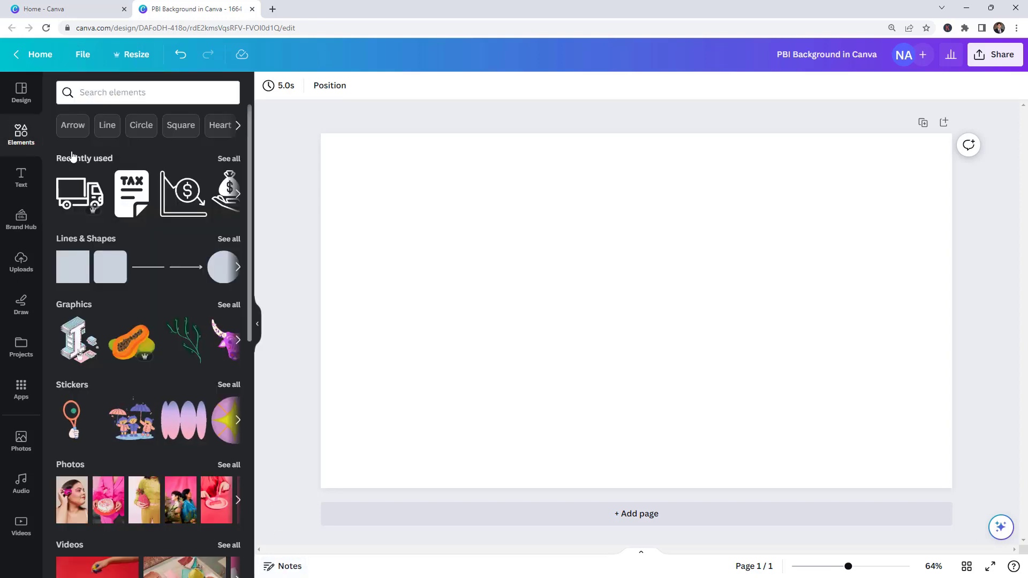
# Step: Add a rectangle shape and stretch it to cover the whole page
pyautogui.click(178, 95)
pyautogui.write('rect')
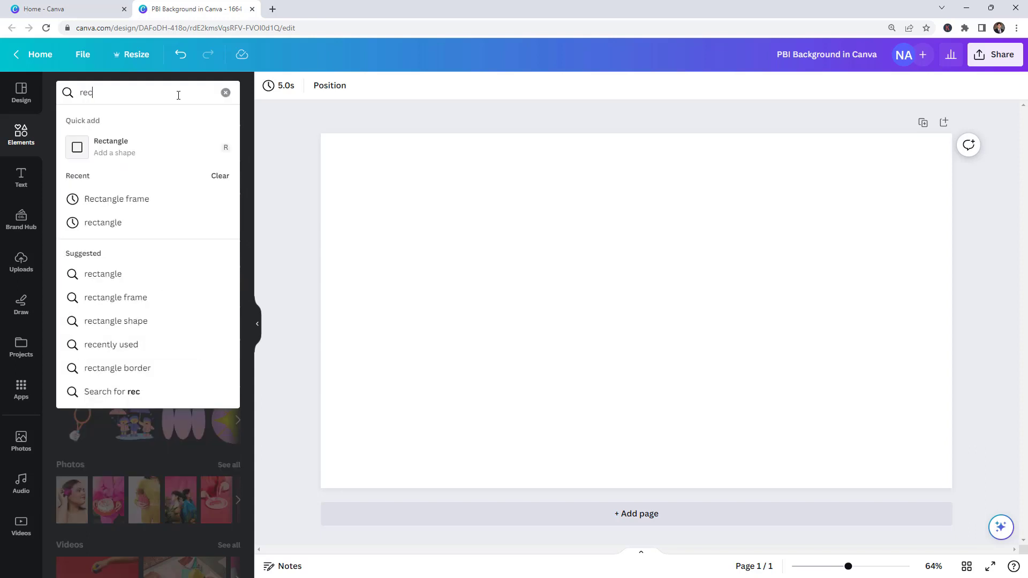
pyautogui.click(134, 156)
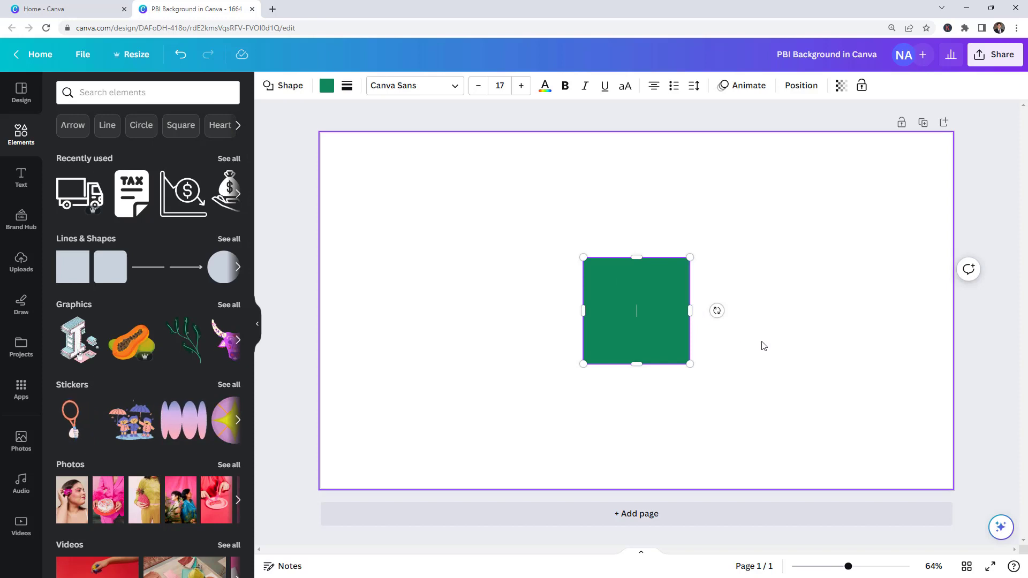
pyautogui.moveTo(659, 335); pyautogui.dragTo(397, 208)
pyautogui.moveTo(427, 239); pyautogui.dragTo(952, 488)
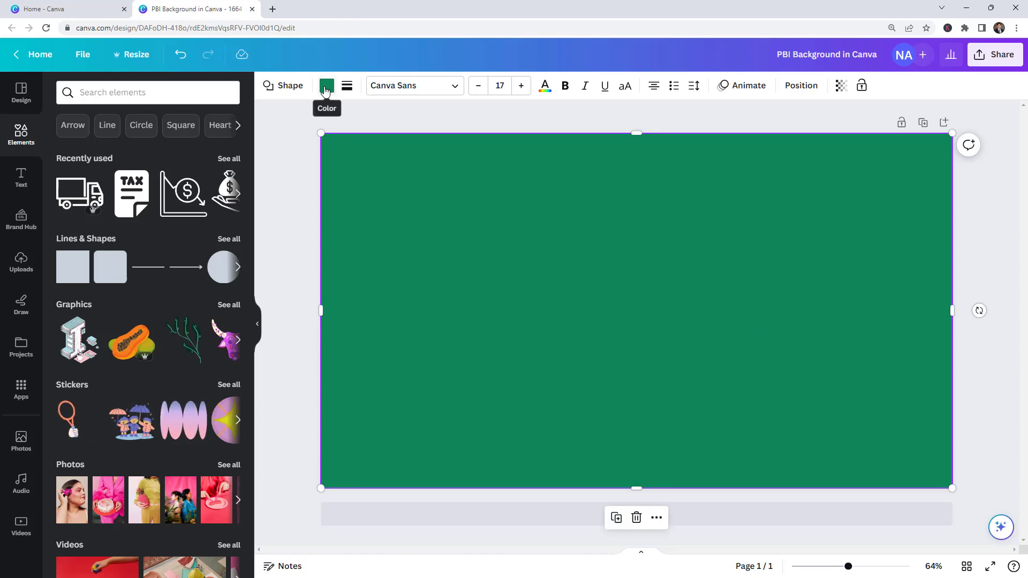
# Step: Fill the full-page rectangle with the Gray Backg 1 colour #D2D2D2 from the page notes
pyautogui.click(284, 566)
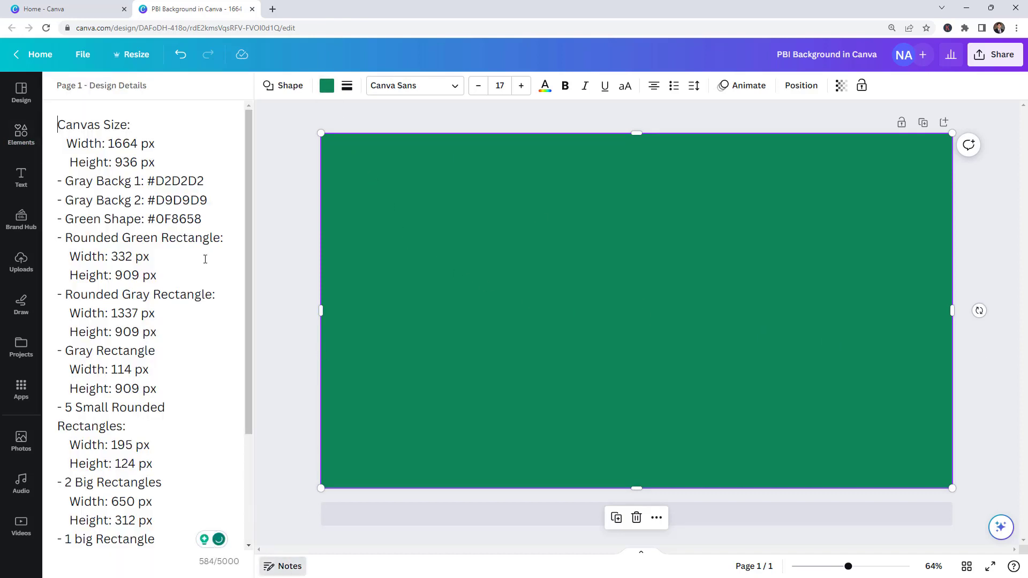
pyautogui.doubleClick(151, 182)
pyautogui.hotkey('ctrl', 'c')
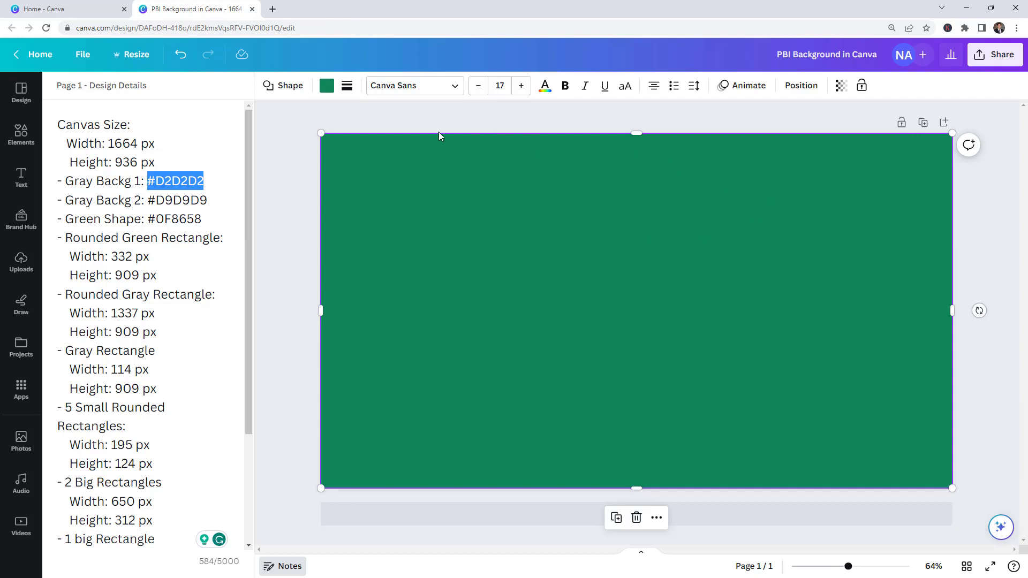
pyautogui.click(326, 85)
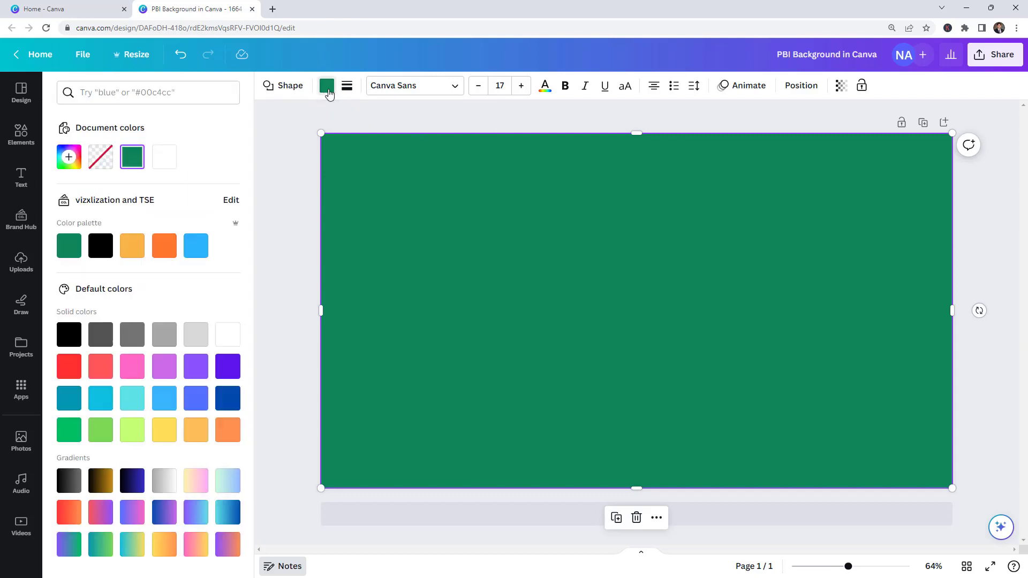
pyautogui.click(132, 157)
pyautogui.click(160, 306)
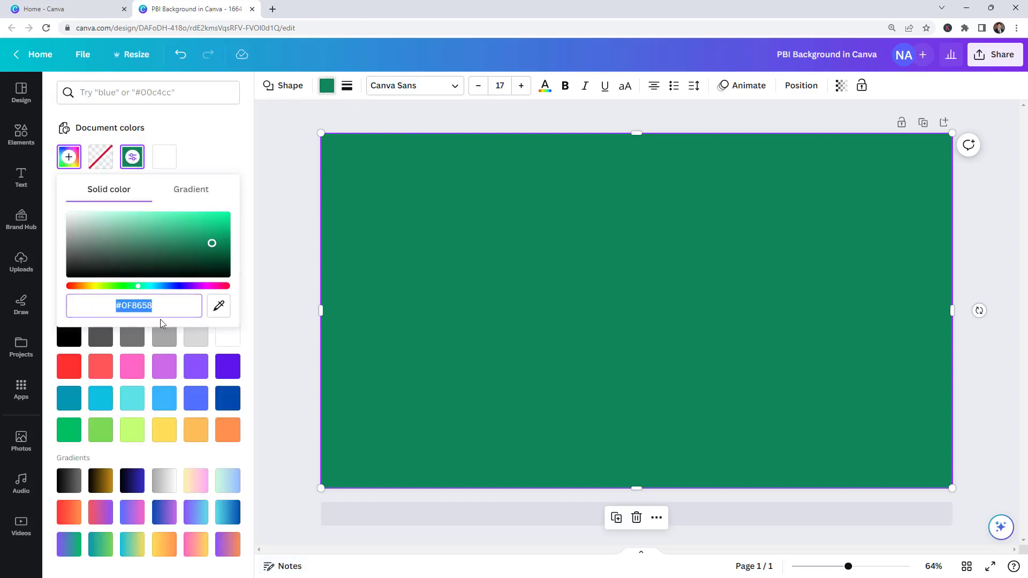
pyautogui.hotkey('ctrl', 'v')
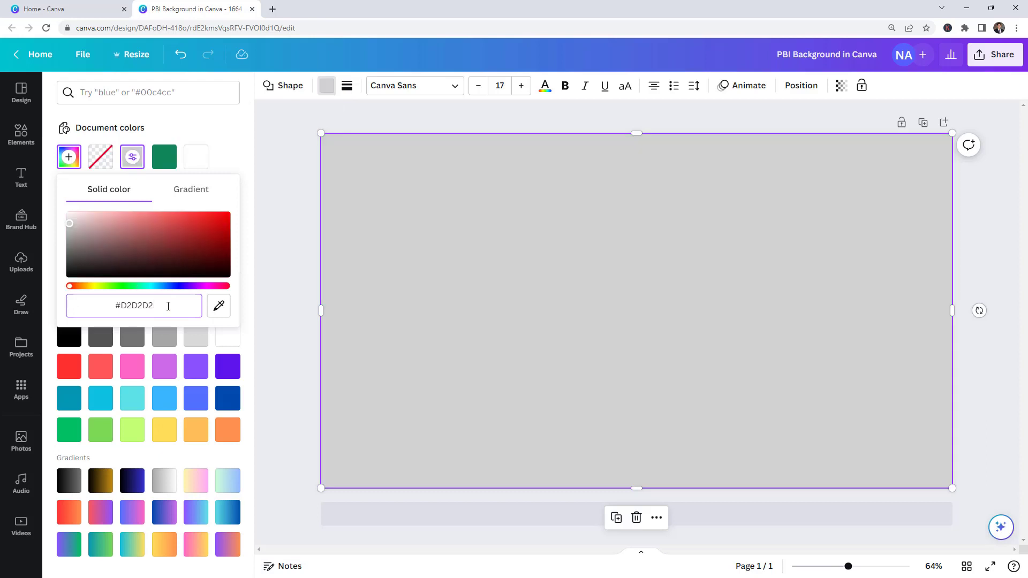
pyautogui.press('Return')
pyautogui.click(954, 253)
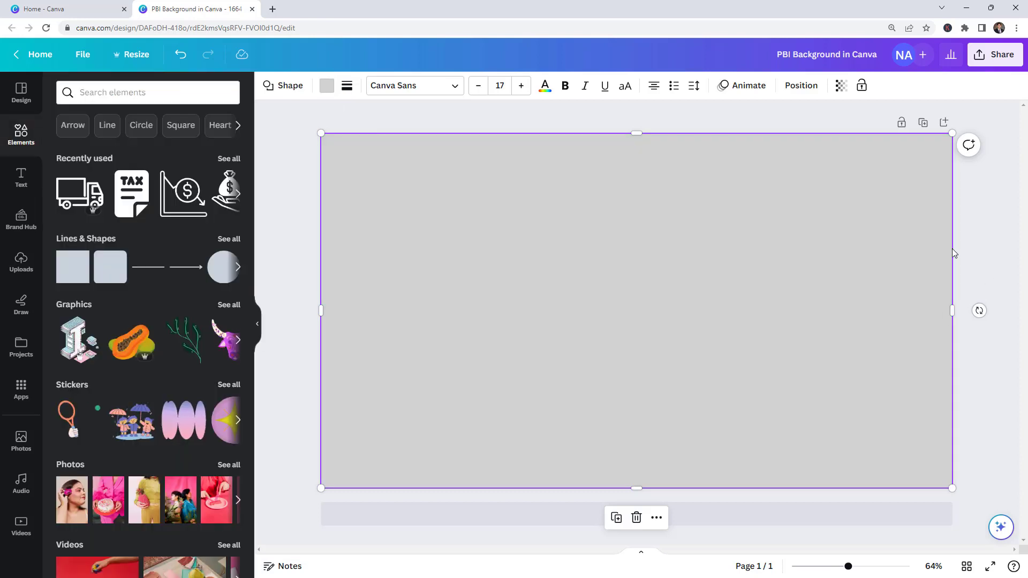
pyautogui.click(980, 223)
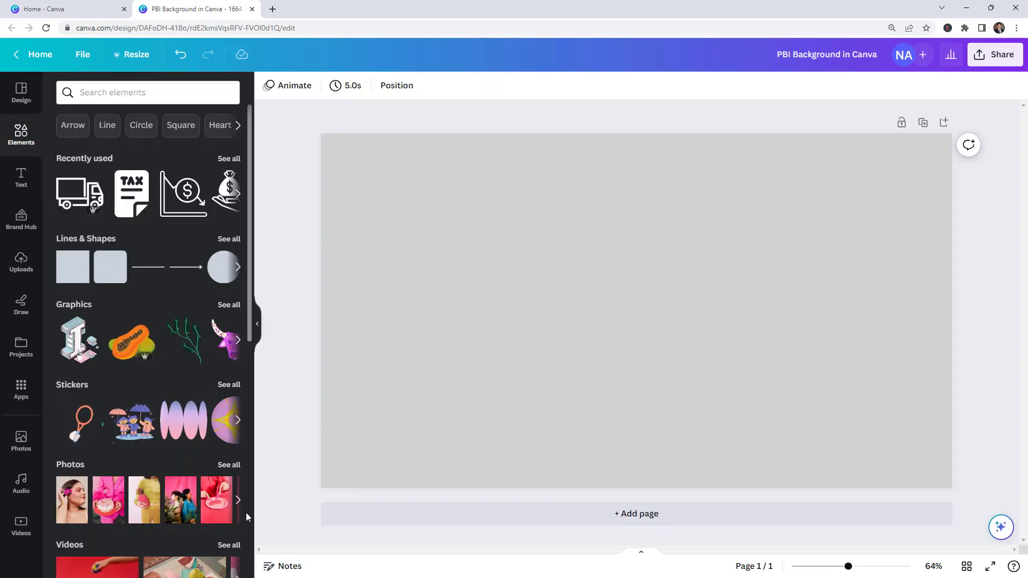
# Step: Review the gray and green colour codes listed in the page notes
pyautogui.click(284, 565)
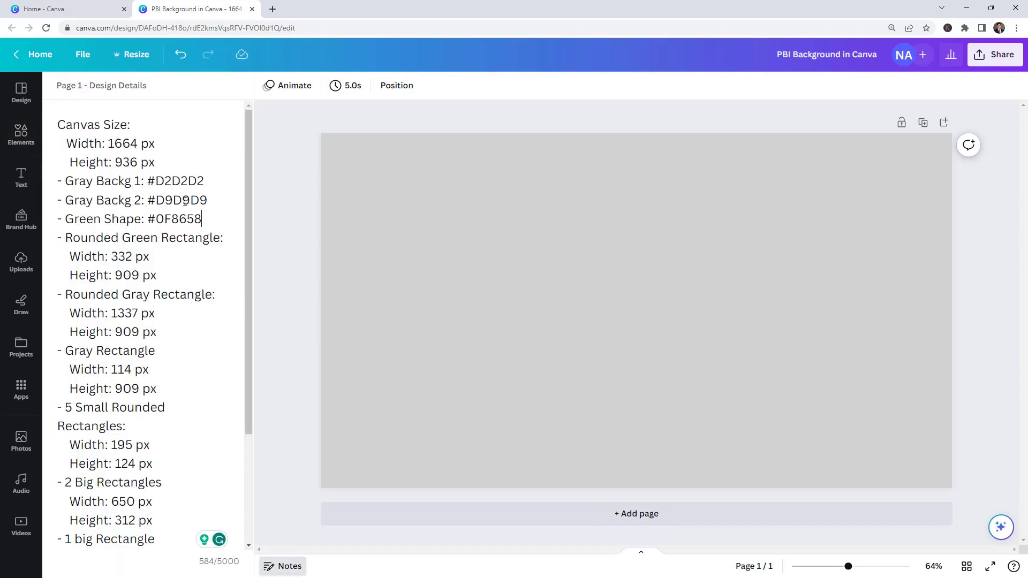
pyautogui.moveTo(156, 181); pyautogui.dragTo(203, 214)
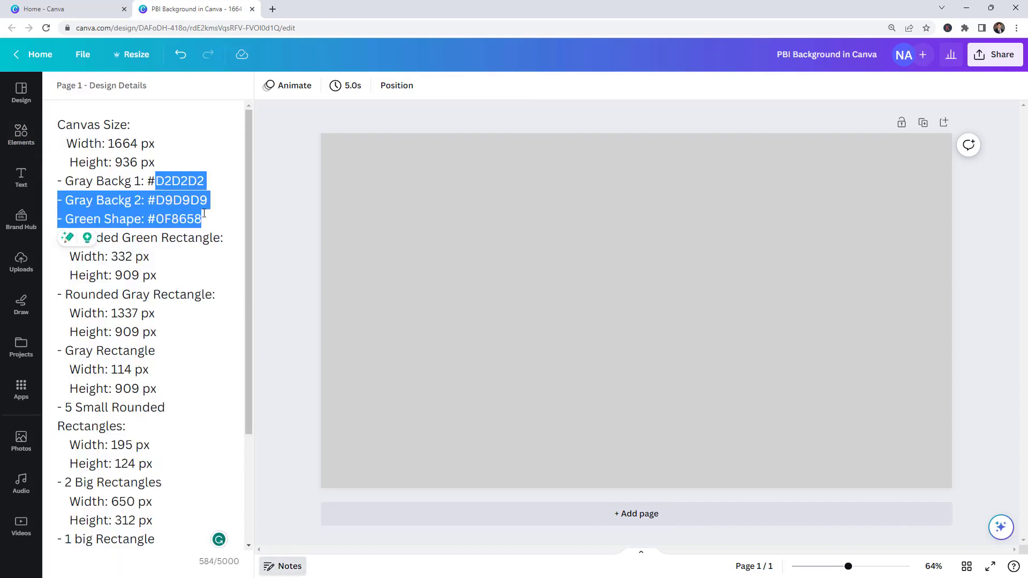
pyautogui.click(196, 241)
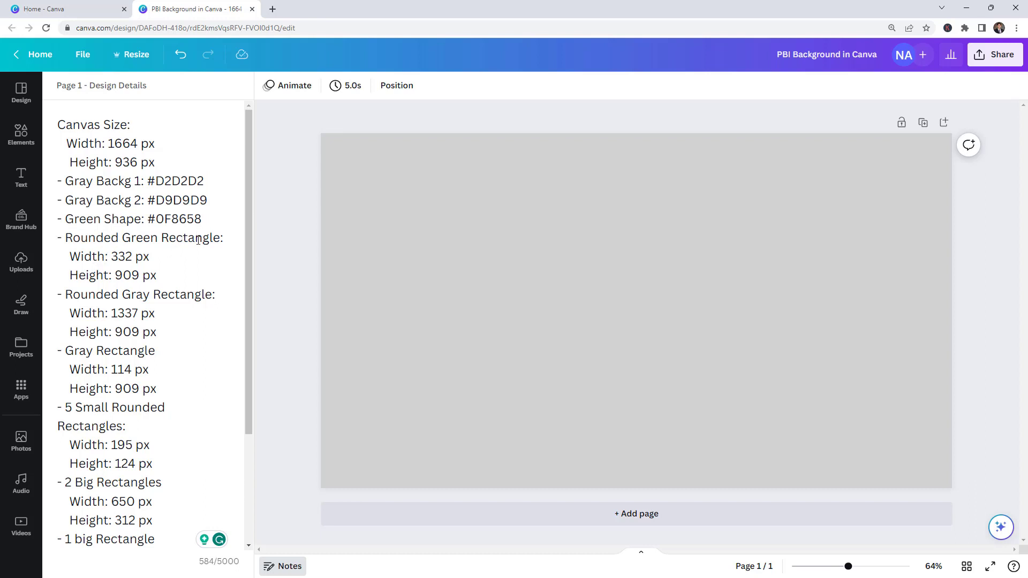
# Step: Add a green rounded rectangle about 281 × 889 px along the page's left edge
pyautogui.click(282, 566)
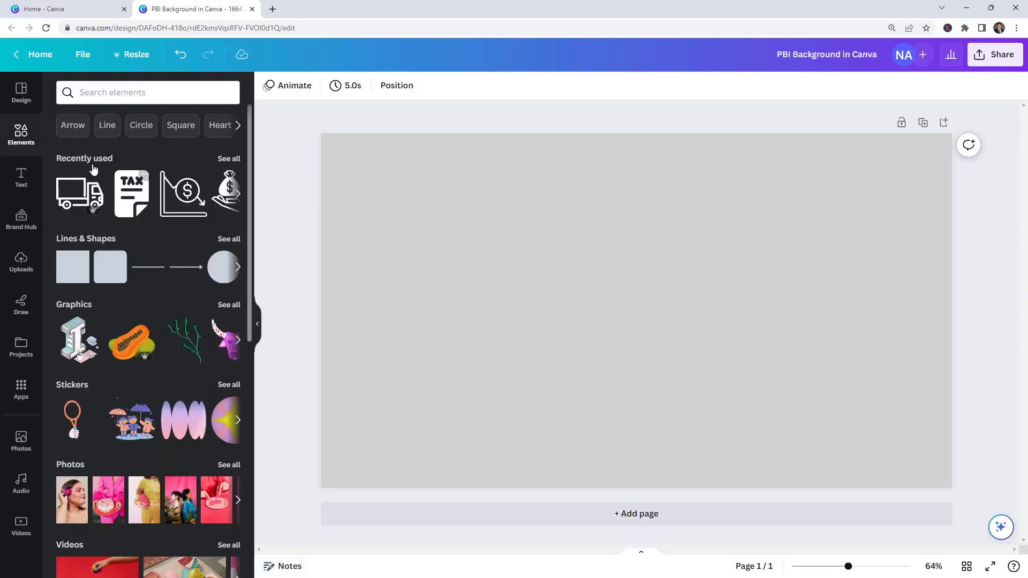
pyautogui.click(103, 278)
pyautogui.click(788, 329)
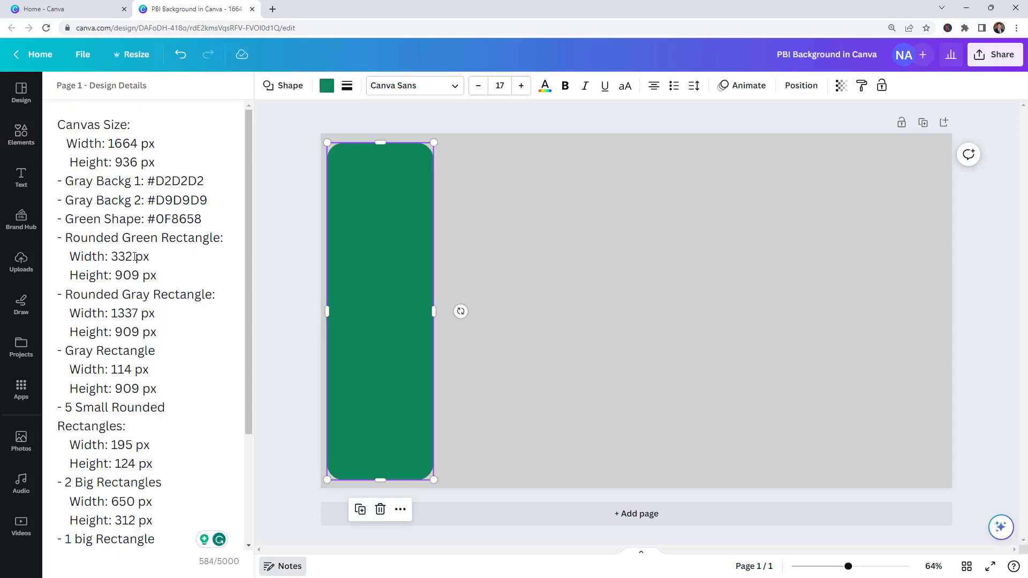
# Step: Set the green rounded rectangle's width to 332 px and height to 909 px, as specified in the page notes
pyautogui.moveTo(133, 257); pyautogui.dragTo(114, 256)
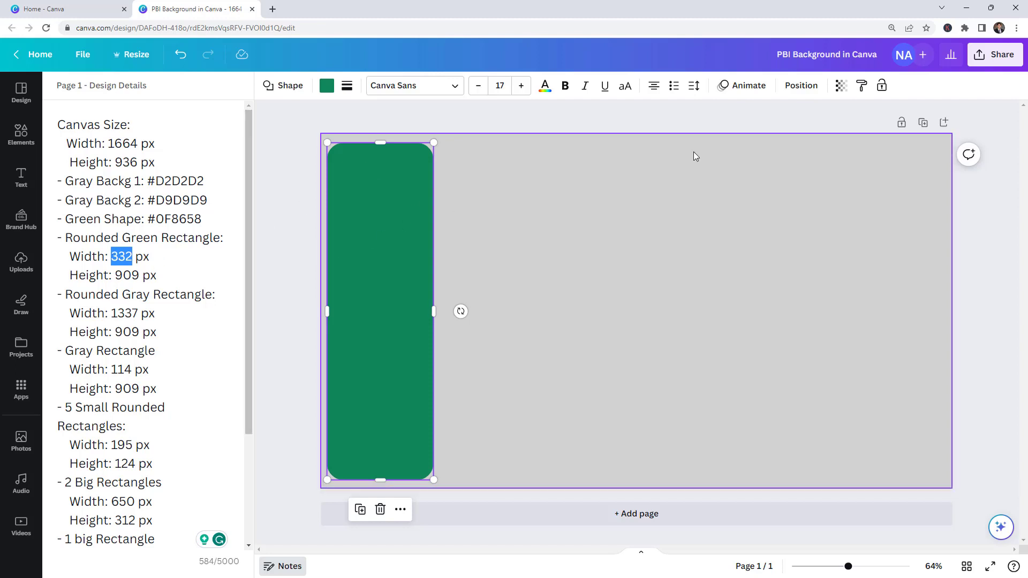
pyautogui.click(799, 87)
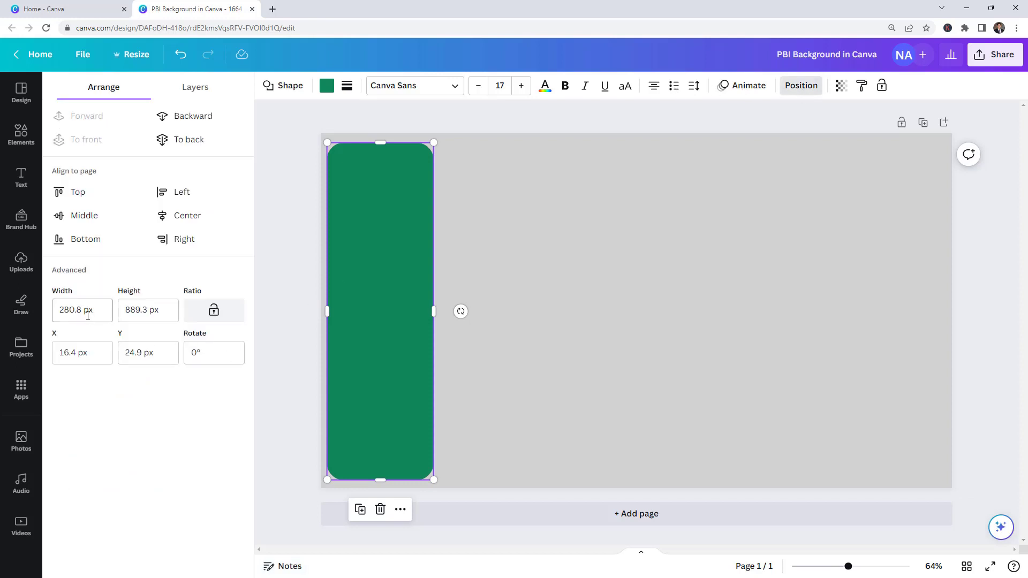
pyautogui.moveTo(100, 311); pyautogui.dragTo(34, 309)
pyautogui.write('332')
pyautogui.press('Tab')
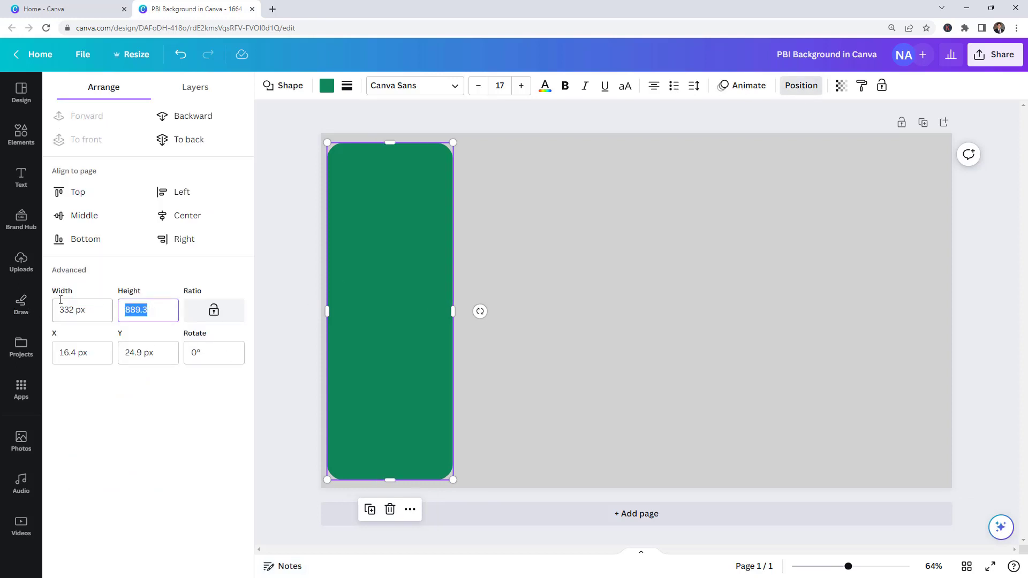
pyautogui.write('900')
pyautogui.press('Return')
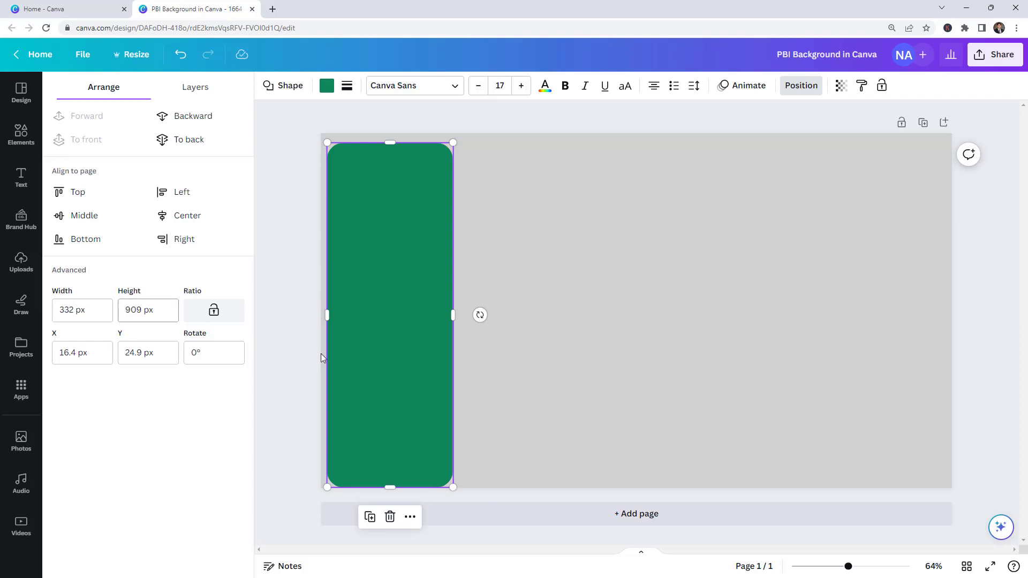
# Step: Move the green rounded rectangle up until it is vertically centred on the page, at Y 13.5 px
pyautogui.click(548, 333)
pyautogui.moveTo(401, 308); pyautogui.dragTo(399, 301)
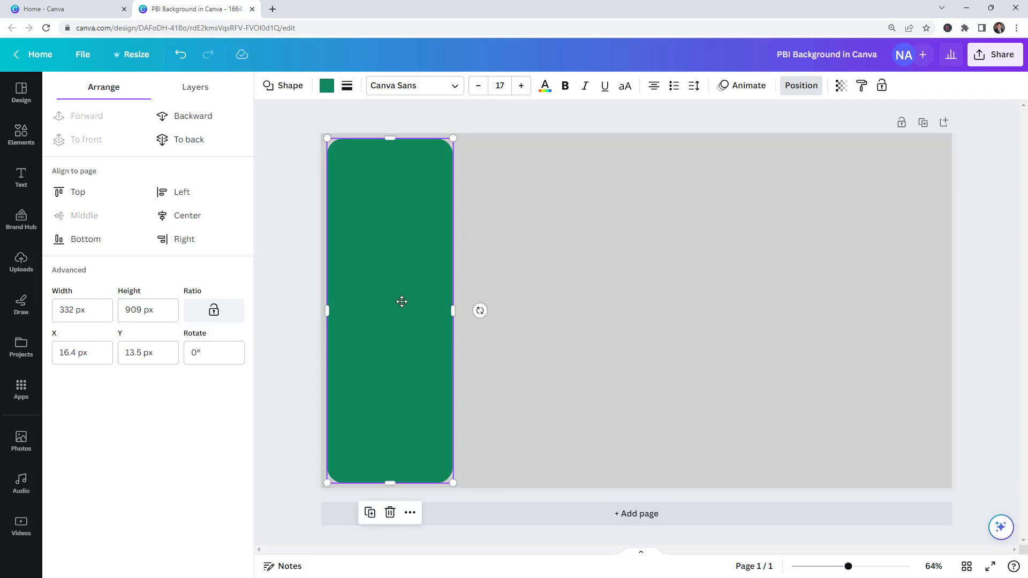
pyautogui.click(571, 280)
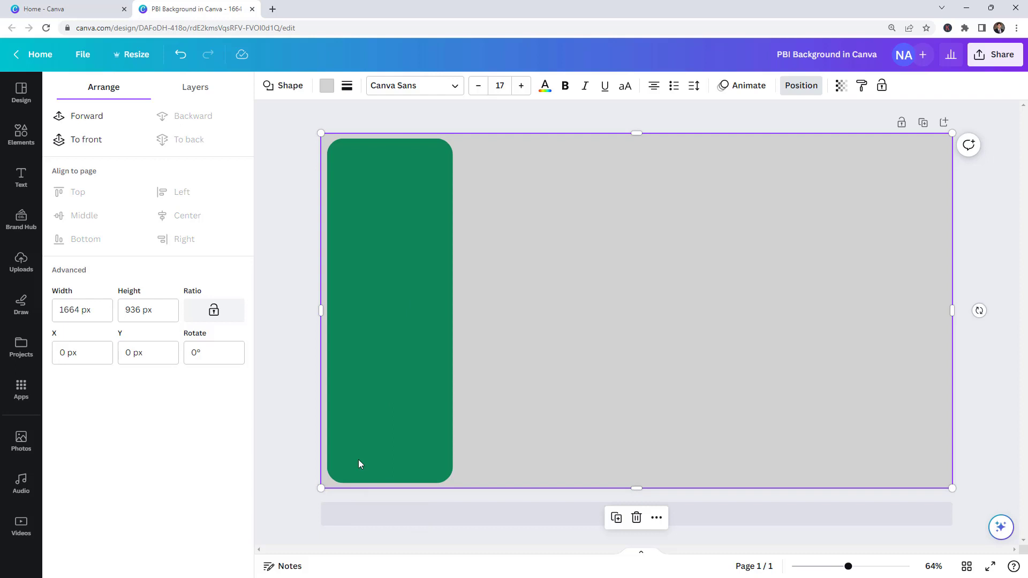
# Step: Check the notes for the rounded gray rectangle, then duplicate the green rectangle to its right at about X 410 px
pyautogui.click(289, 568)
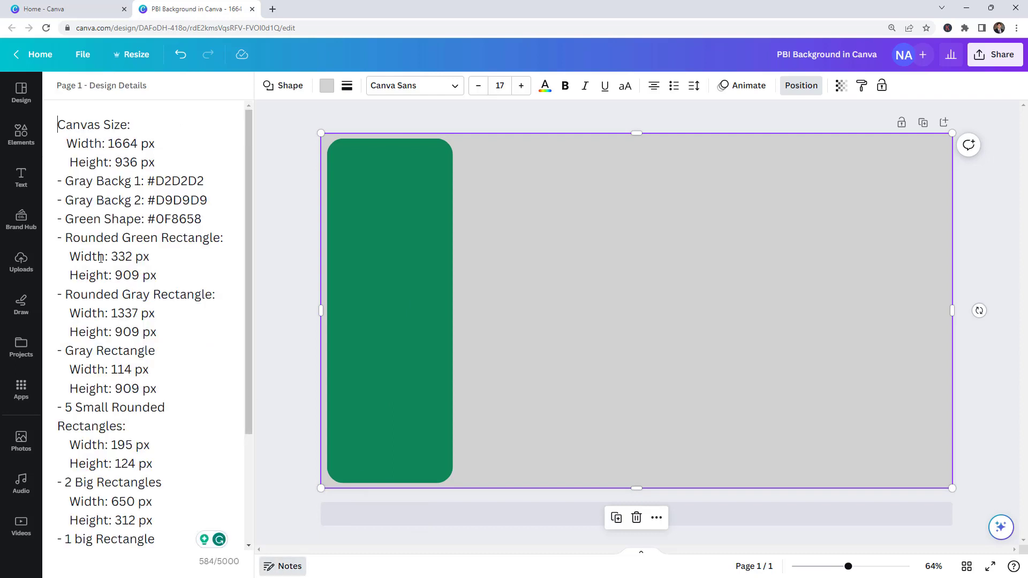
pyautogui.scroll(-1, 136, 257)
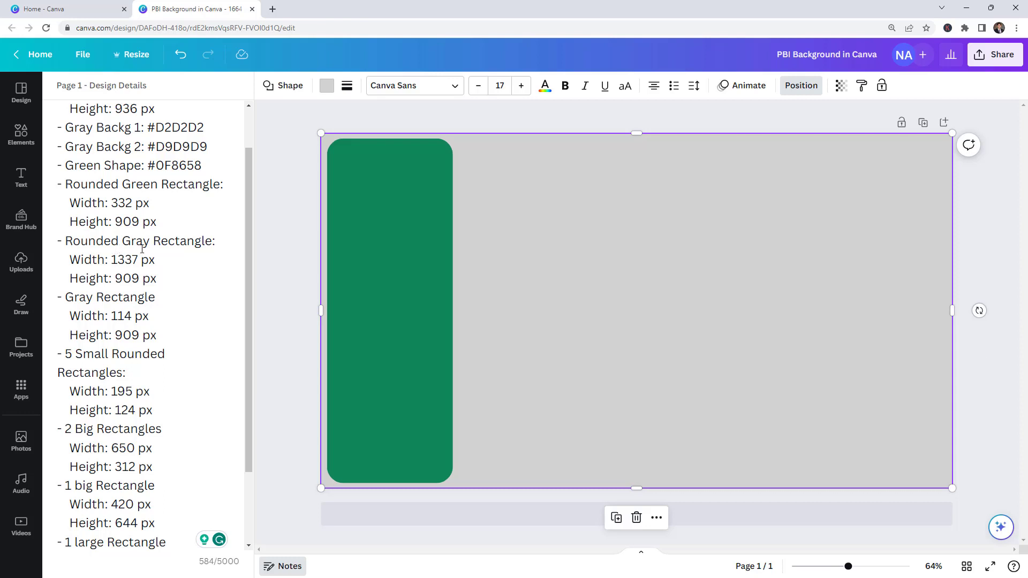
pyautogui.click(410, 232)
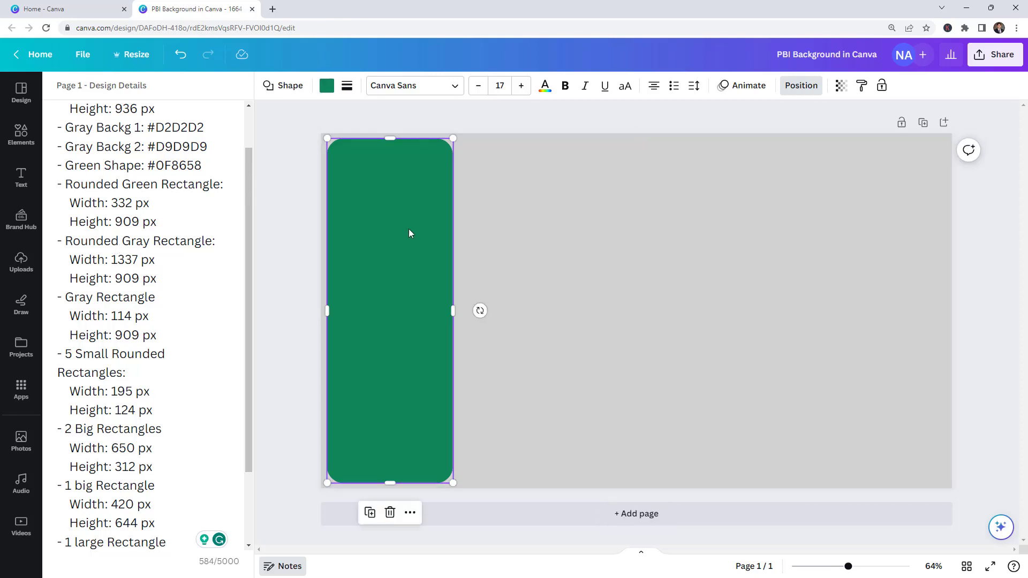
pyautogui.moveTo(409, 234); pyautogui.dragTo(537, 261)
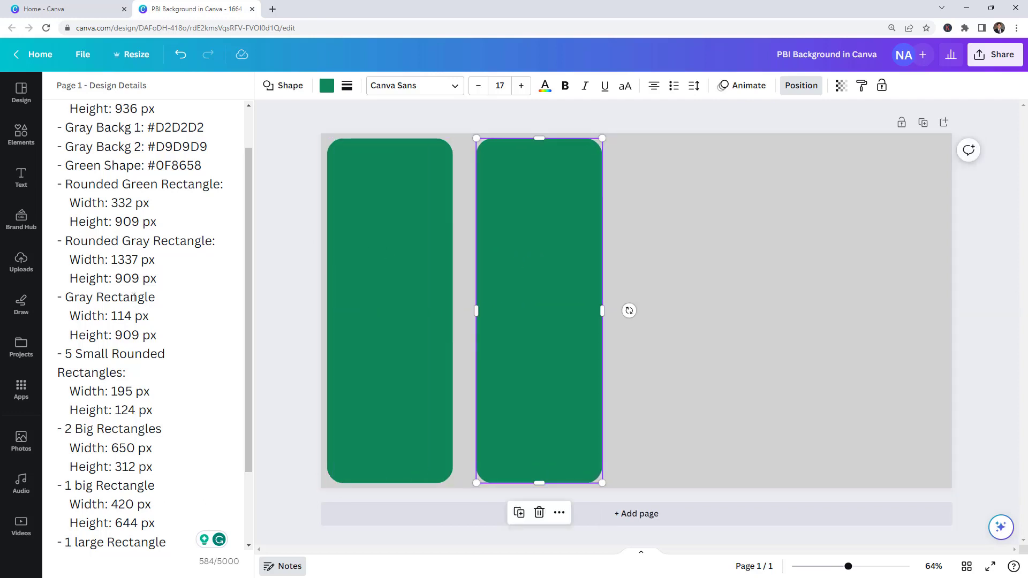
# Step: Set the duplicated green rectangle's width to 1337 px, matching the rounded gray rectangle in the page notes
pyautogui.moveTo(138, 259); pyautogui.dragTo(114, 260)
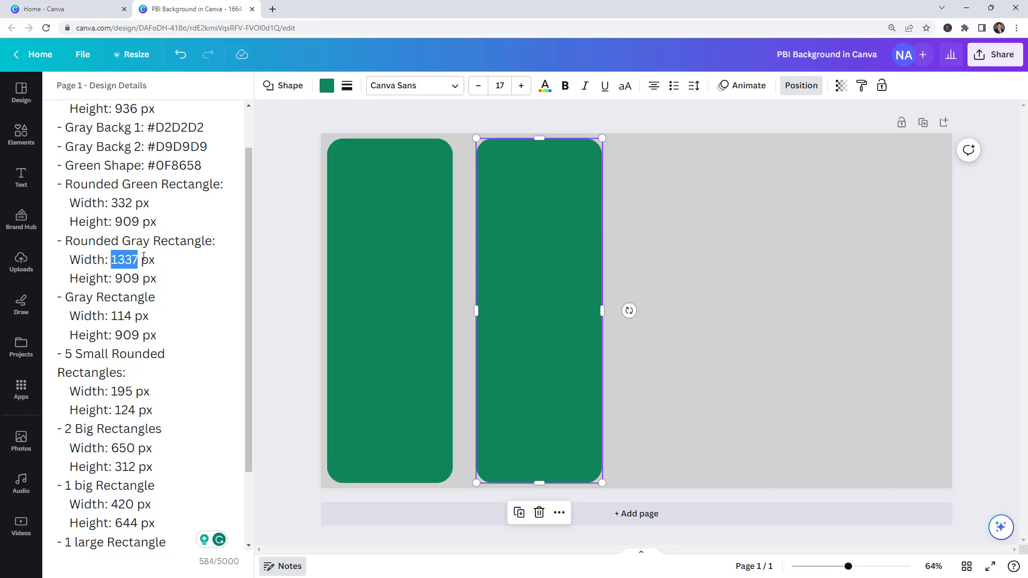
pyautogui.click(801, 86)
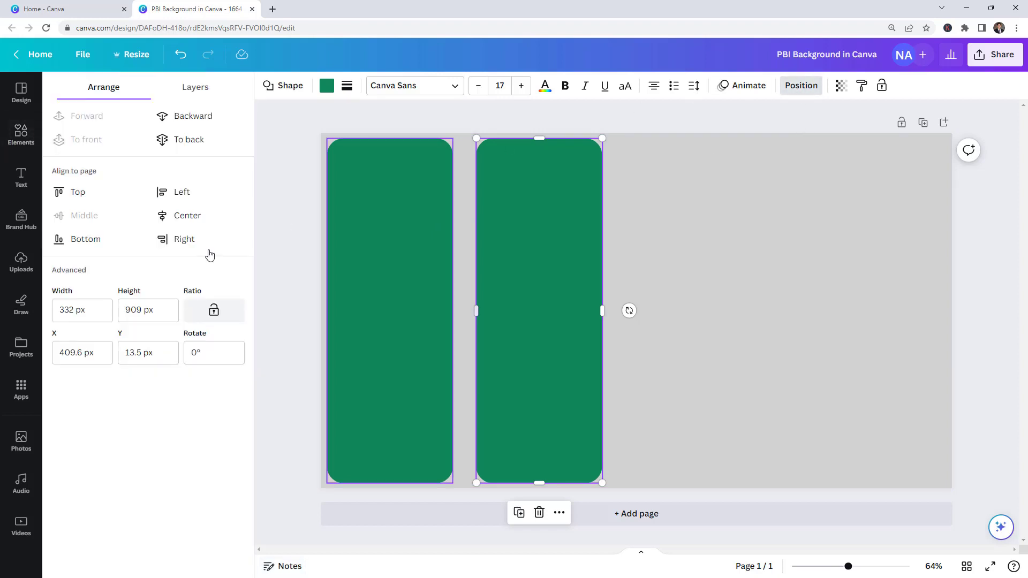
pyautogui.click(86, 310)
pyautogui.hotkey('ctrl', 'a')
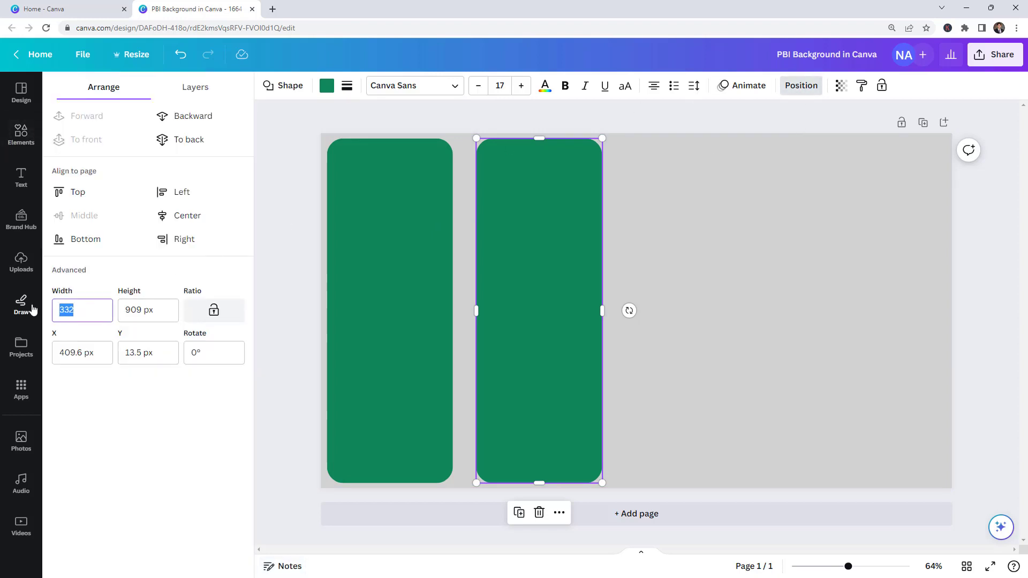
pyautogui.write('1337')
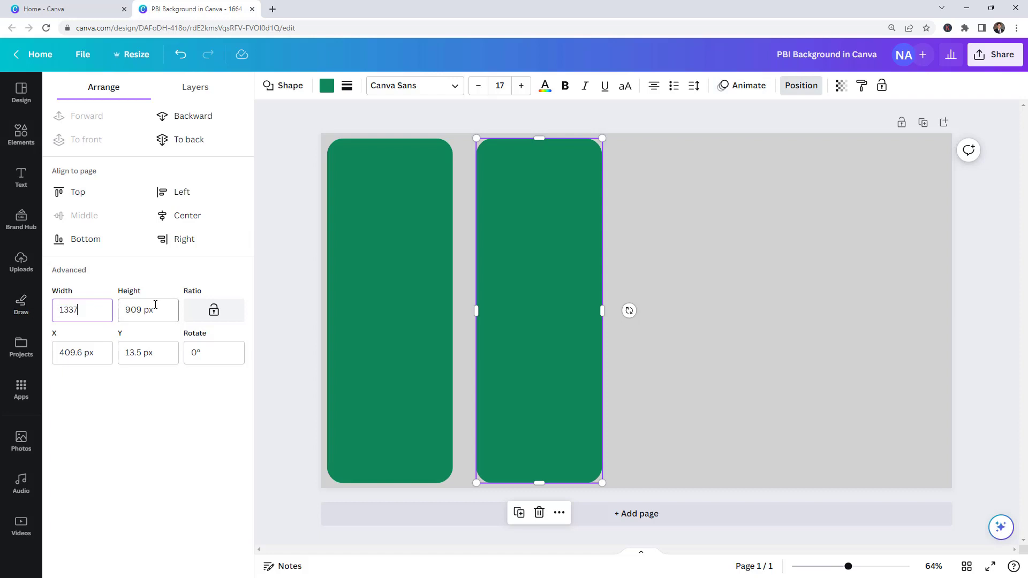
pyautogui.press('Return')
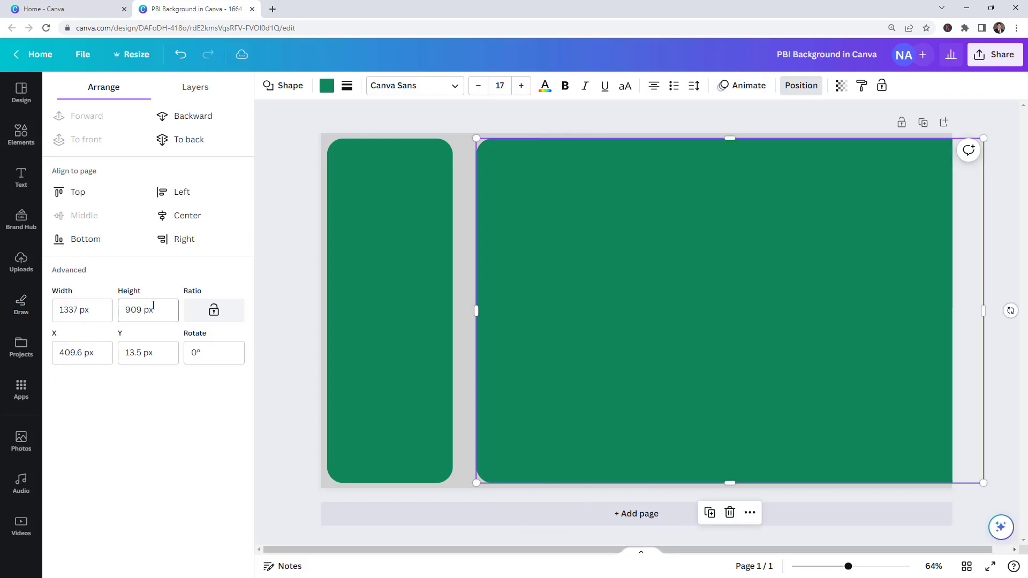
# Step: Move the wide green rectangle left until it overlaps the narrow one and its right edge sits just inside the page
pyautogui.moveTo(638, 296); pyautogui.dragTo(597, 296)
pyautogui.click(981, 246)
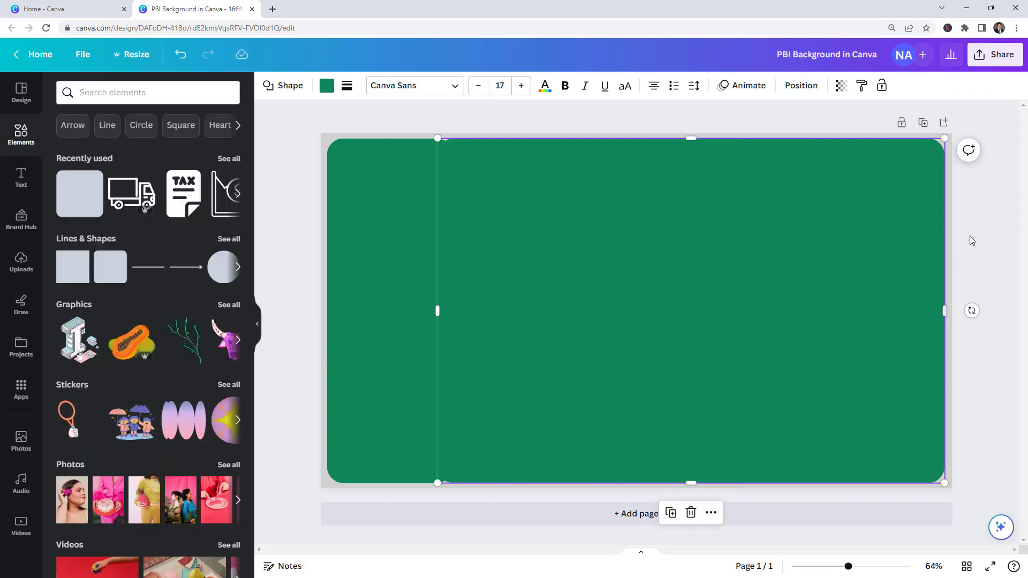
pyautogui.click(979, 234)
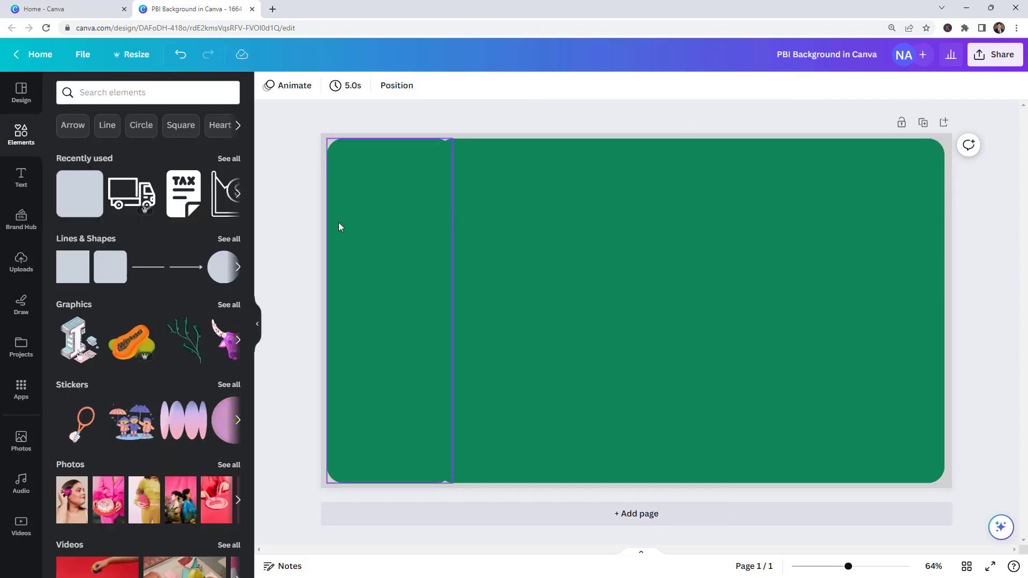
# Step: Recolor the wide rounded rectangle with the second background gray from the page notes, #D9D9D9
pyautogui.click(273, 566)
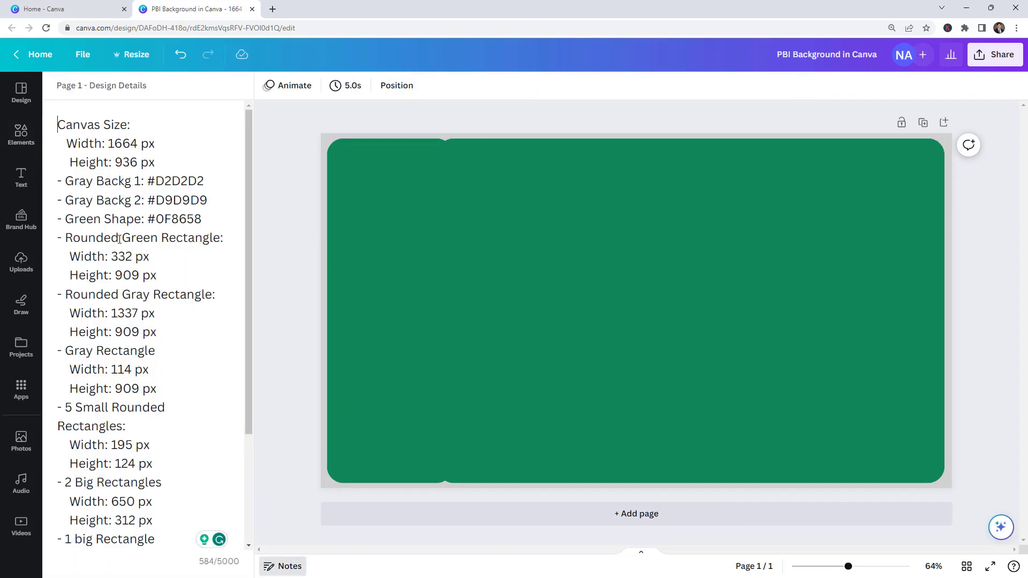
pyautogui.click(689, 229)
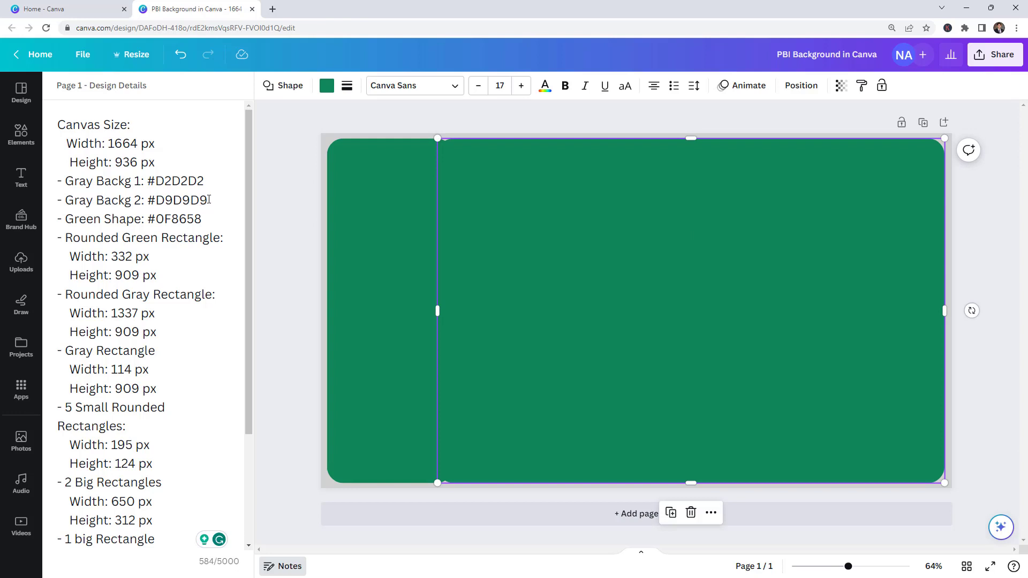
pyautogui.moveTo(213, 200); pyautogui.dragTo(148, 199)
pyautogui.hotkey('ctrl', 'c')
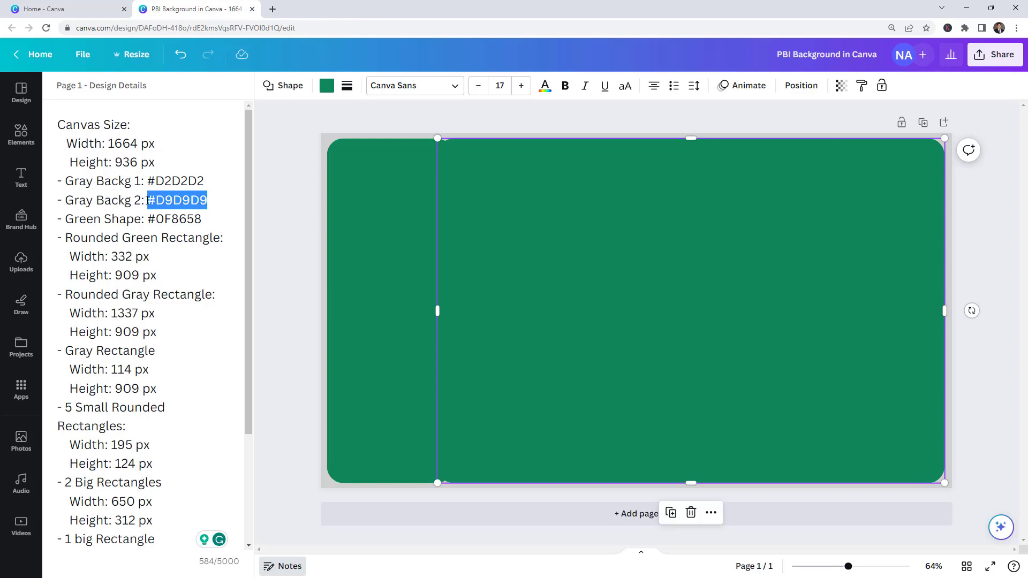
pyautogui.click(326, 86)
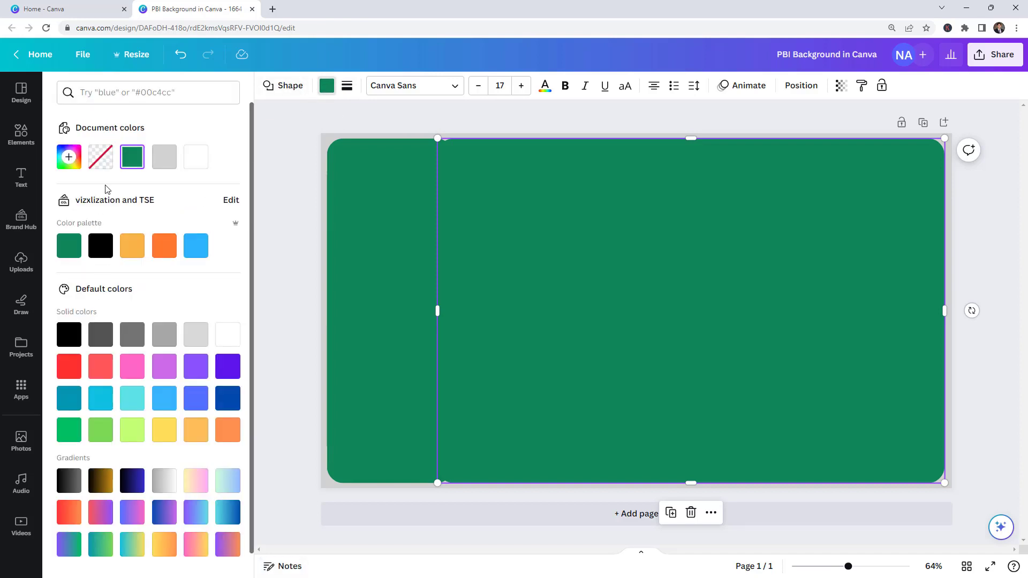
pyautogui.click(132, 156)
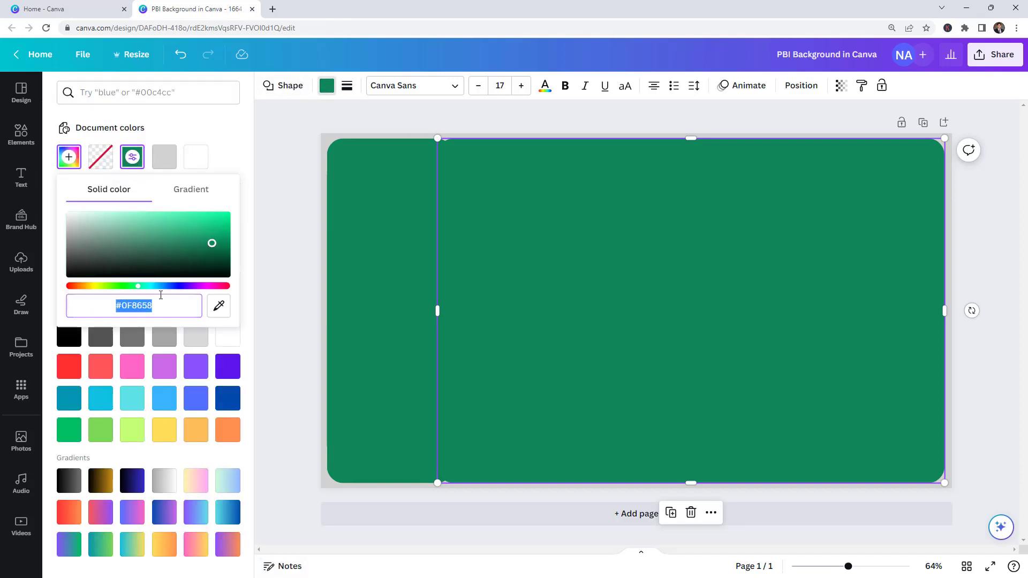
pyautogui.hotkey('ctrl', 'v')
pyautogui.click(474, 236)
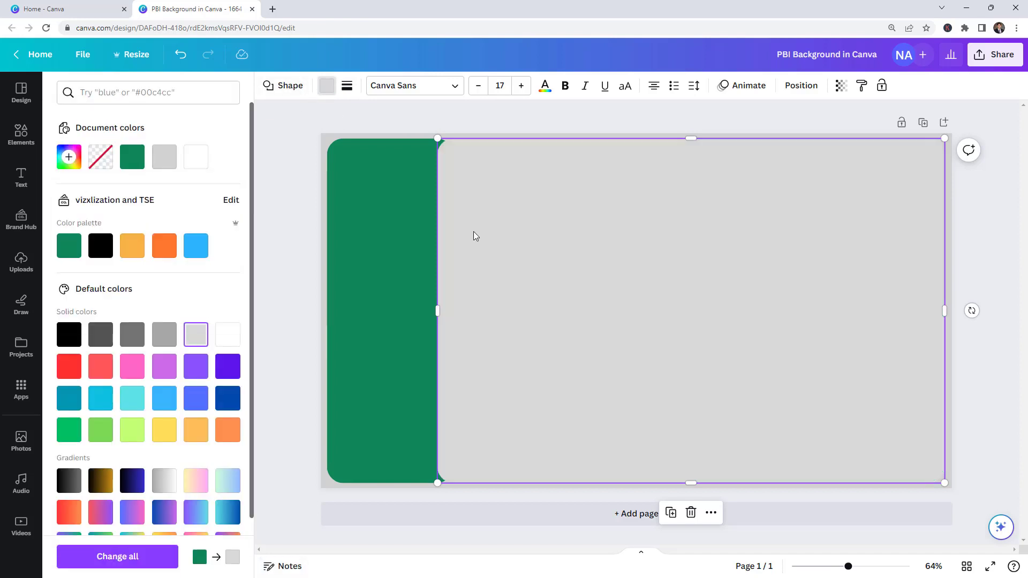
pyautogui.press('Escape')
pyautogui.press('Escape')
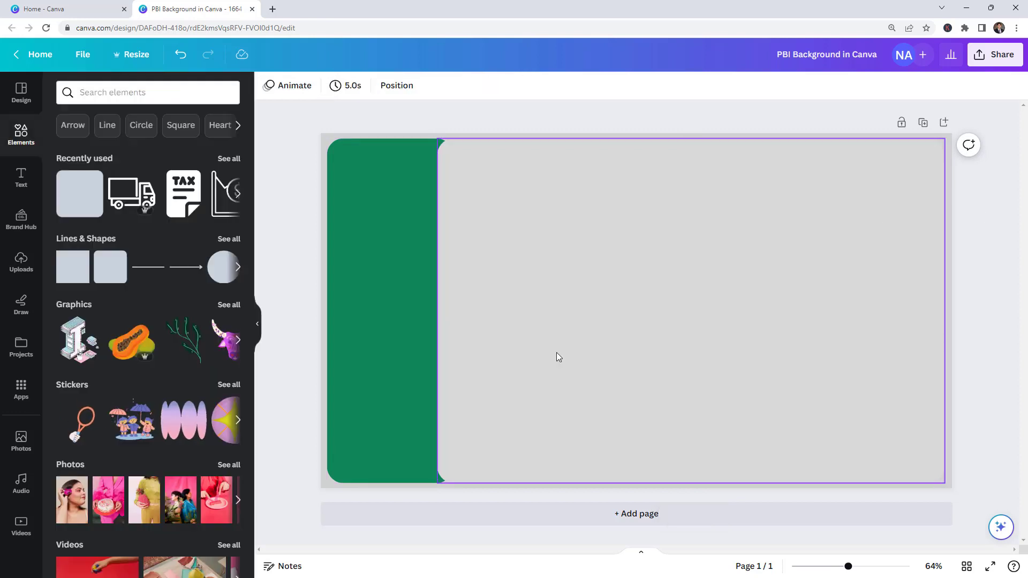
# Step: Check the plain gray rectangle's size in the notes, then add a square-cornered shape 909 px high over the green and gray panels' seam
pyautogui.click(287, 565)
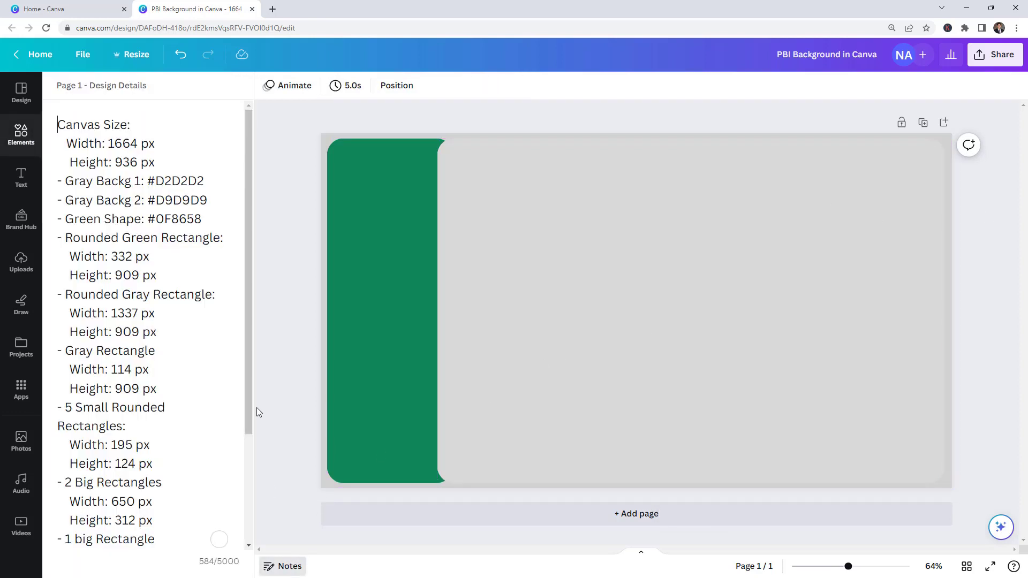
pyautogui.press('Delete')
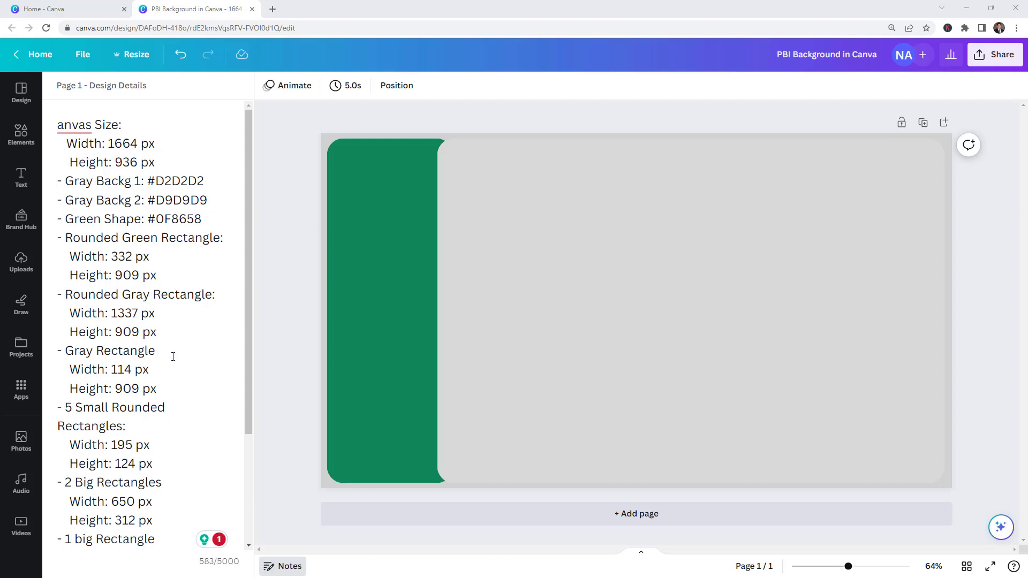
pyautogui.click(132, 369)
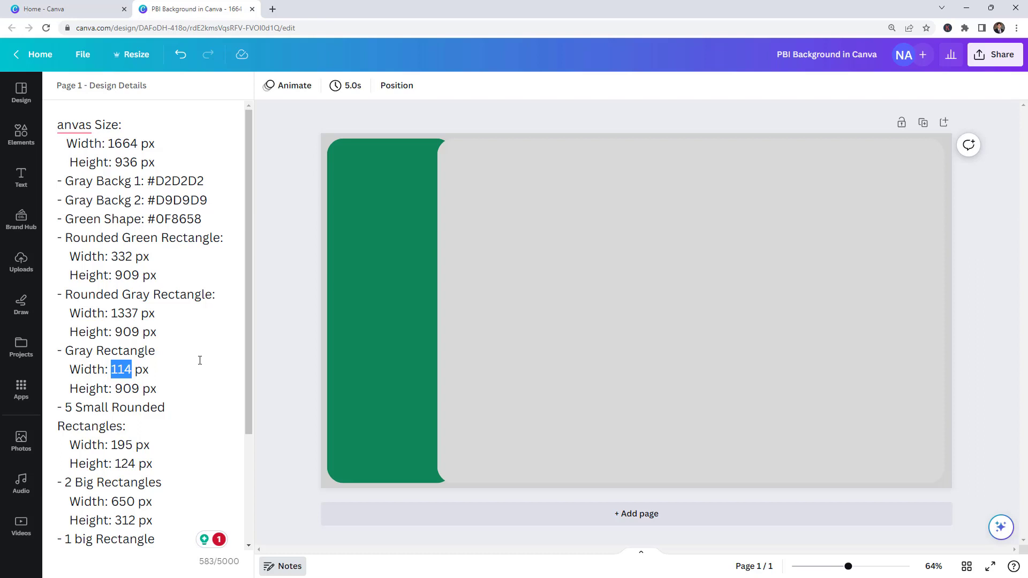
pyautogui.click(464, 171)
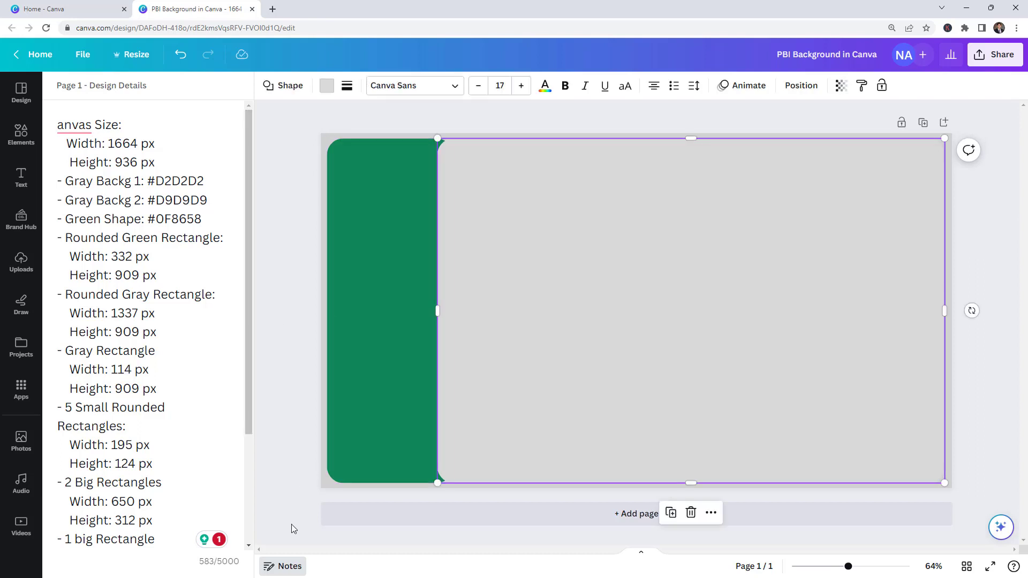
pyautogui.click(287, 569)
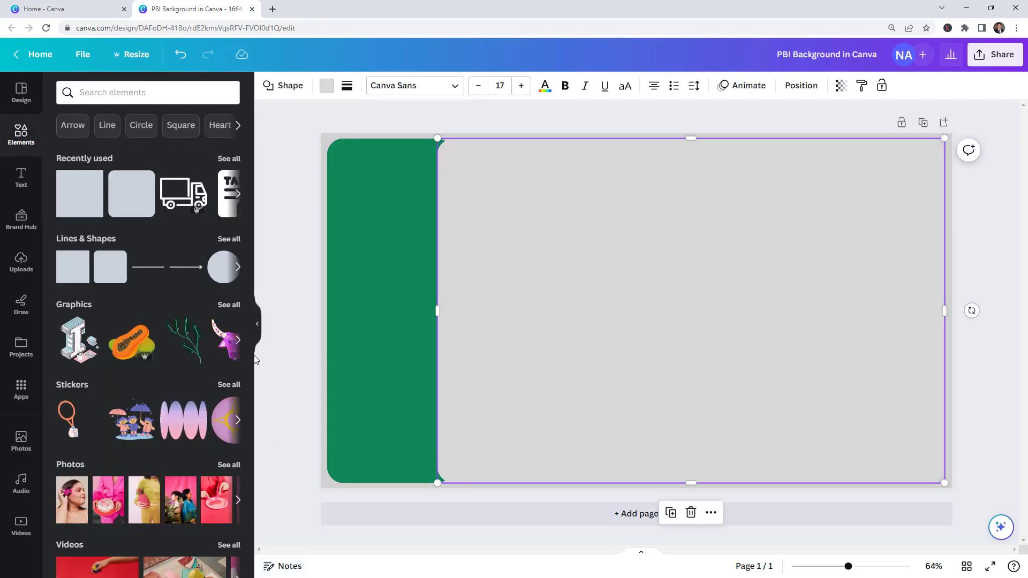
pyautogui.click(71, 273)
pyautogui.moveTo(654, 280); pyautogui.dragTo(471, 158)
pyautogui.moveTo(453, 245); pyautogui.dragTo(454, 481)
pyautogui.moveTo(506, 311); pyautogui.dragTo(467, 320)
pyautogui.click(477, 236)
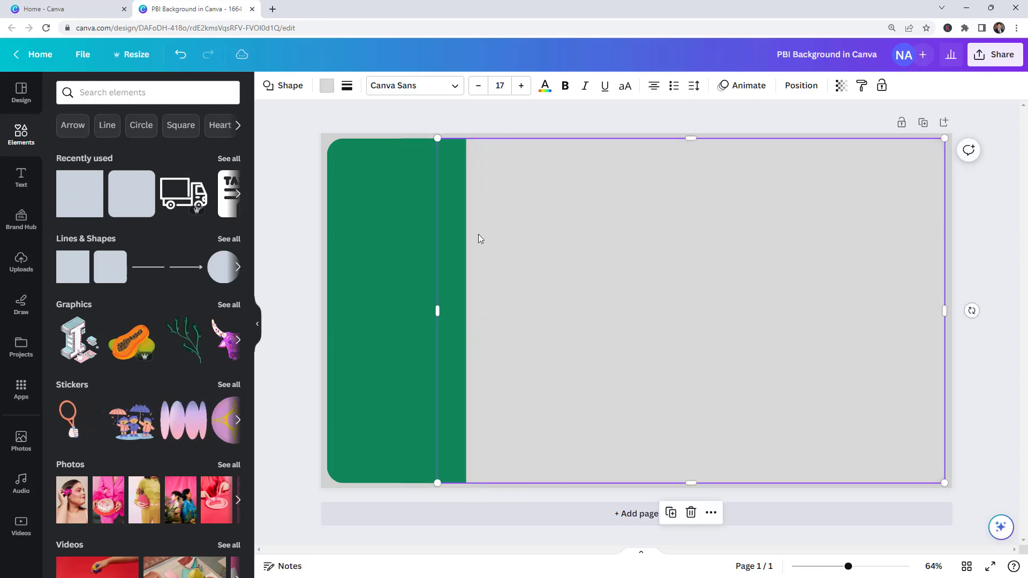
pyautogui.click(461, 214)
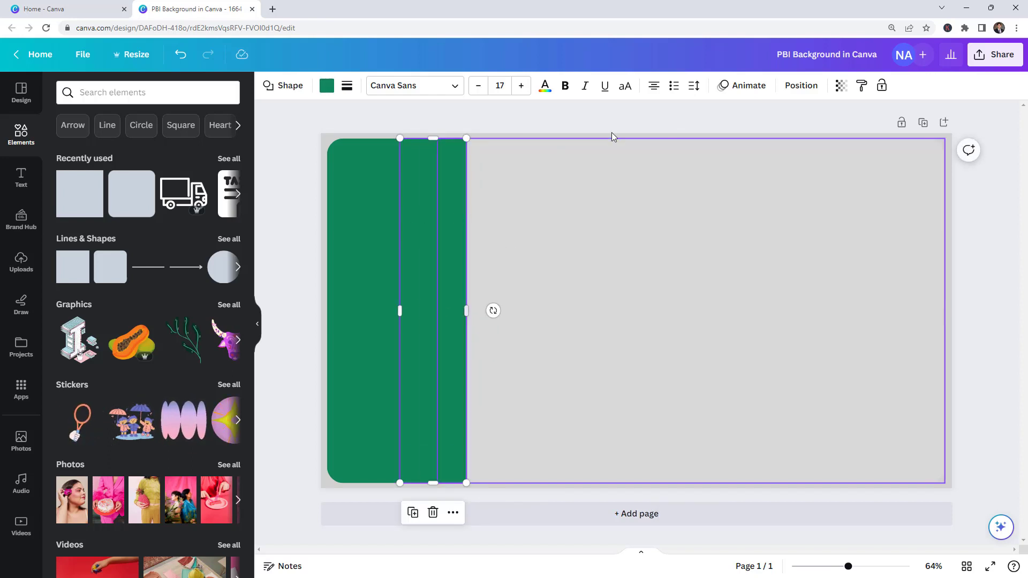
# Step: Set the square-cornered strip's width to 114 px and move it right to cover the gray panel's rounded left edge
pyautogui.click(798, 86)
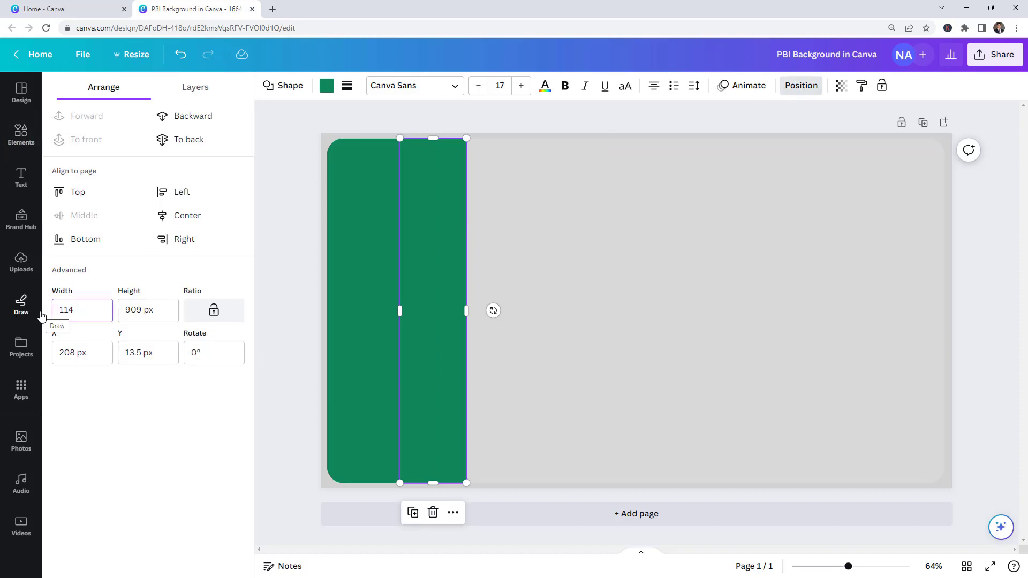
pyautogui.press('Return')
pyautogui.moveTo(423, 268); pyautogui.dragTo(439, 268)
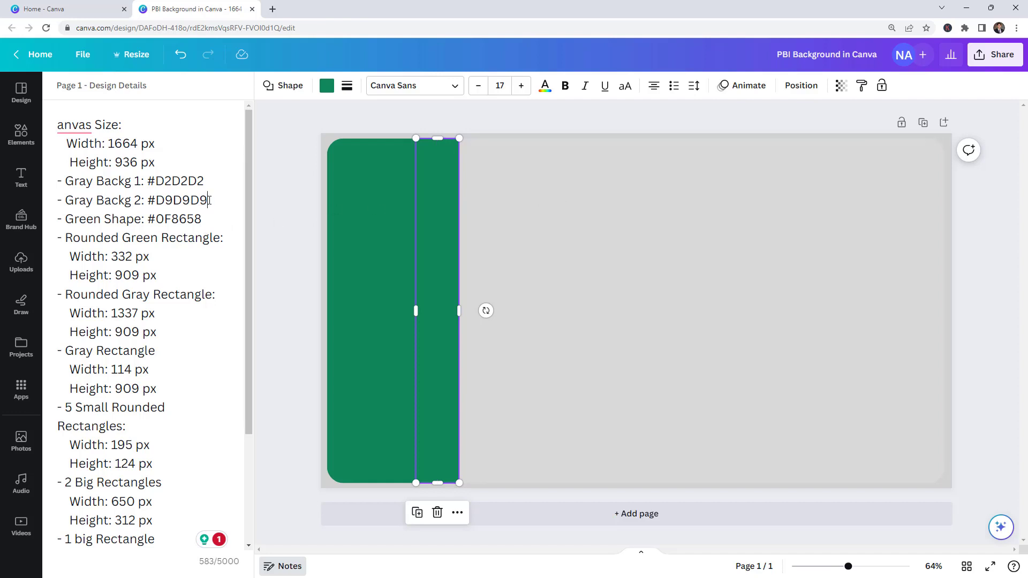
# Step: Fill the square-cornered strip with #D9D9D9 from the page notes so it matches the large gray panel
pyautogui.moveTo(180, 196); pyautogui.dragTo(152, 197)
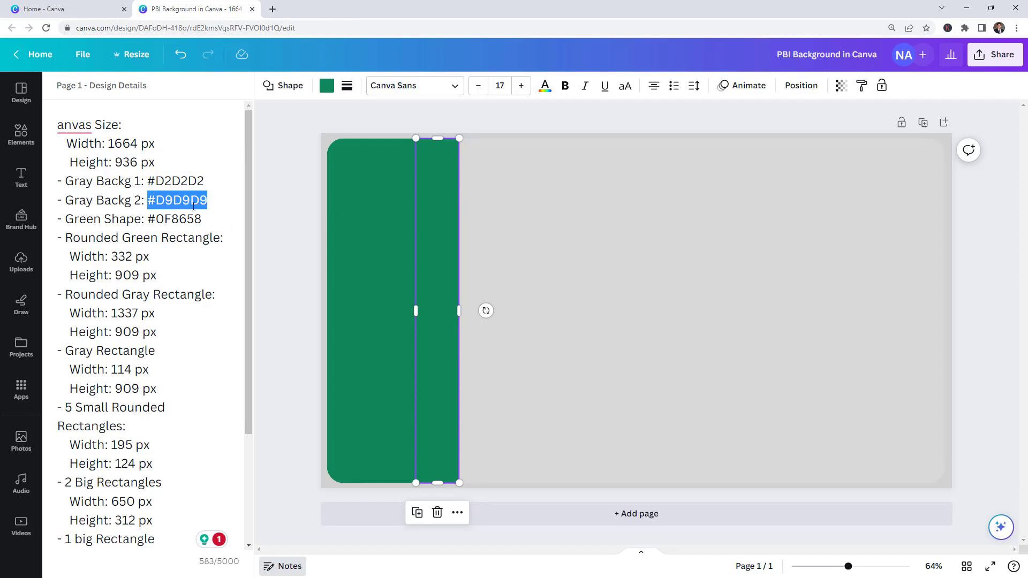
pyautogui.click(327, 86)
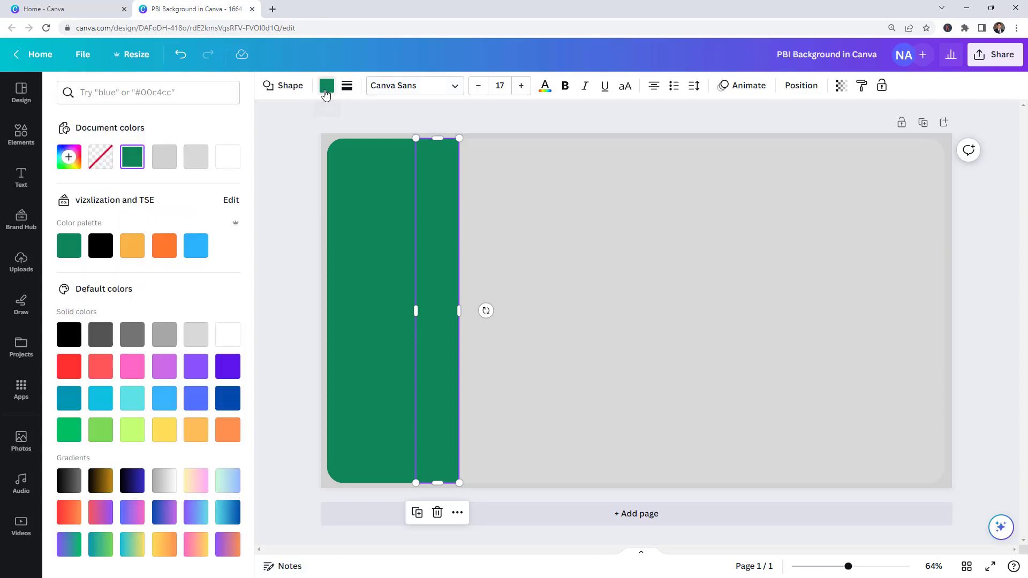
pyautogui.click(133, 157)
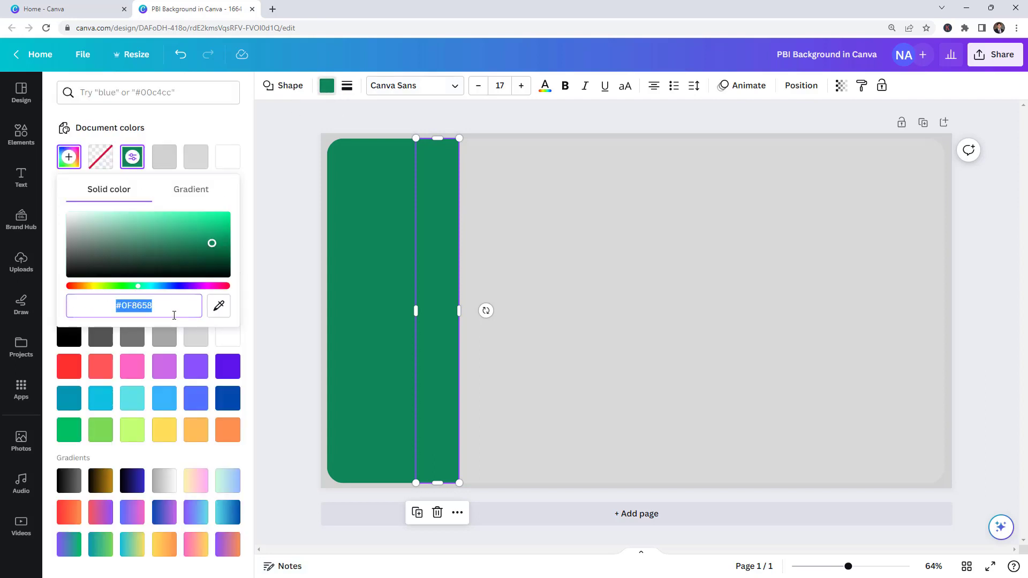
pyautogui.hotkey('ctrl', 'v')
pyautogui.press('Escape')
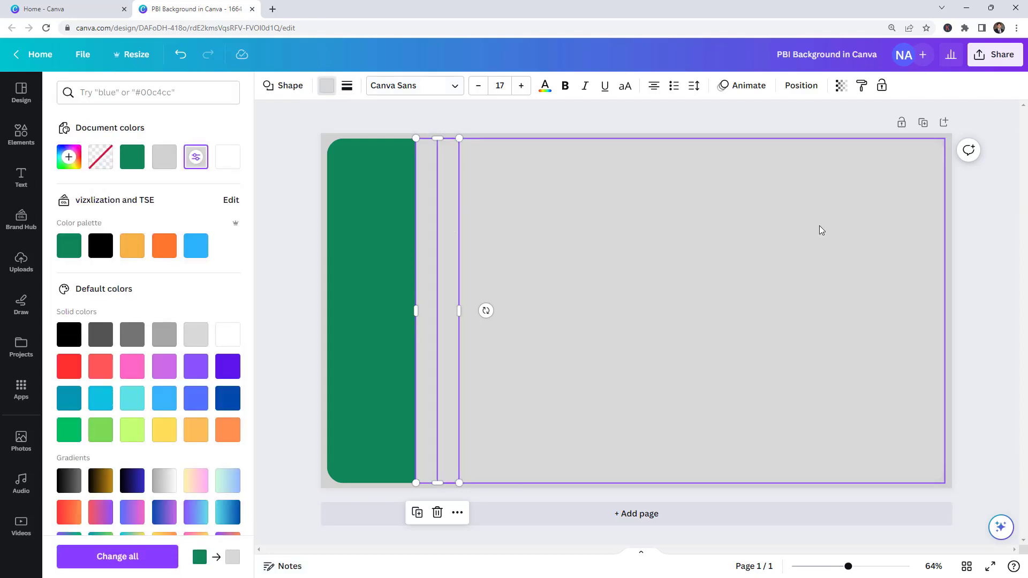
pyautogui.press('Escape')
pyautogui.click(922, 220)
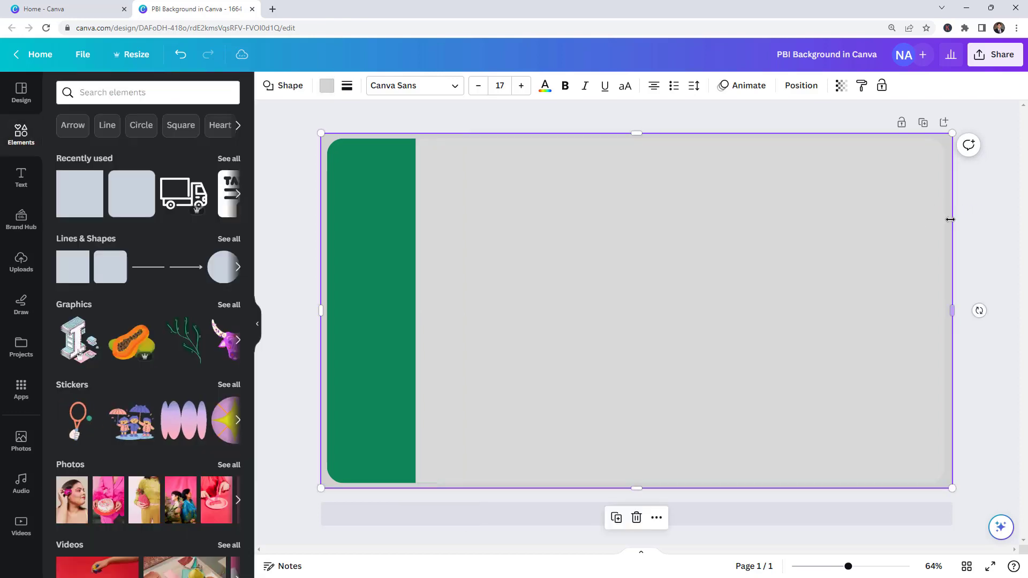
pyautogui.click(990, 225)
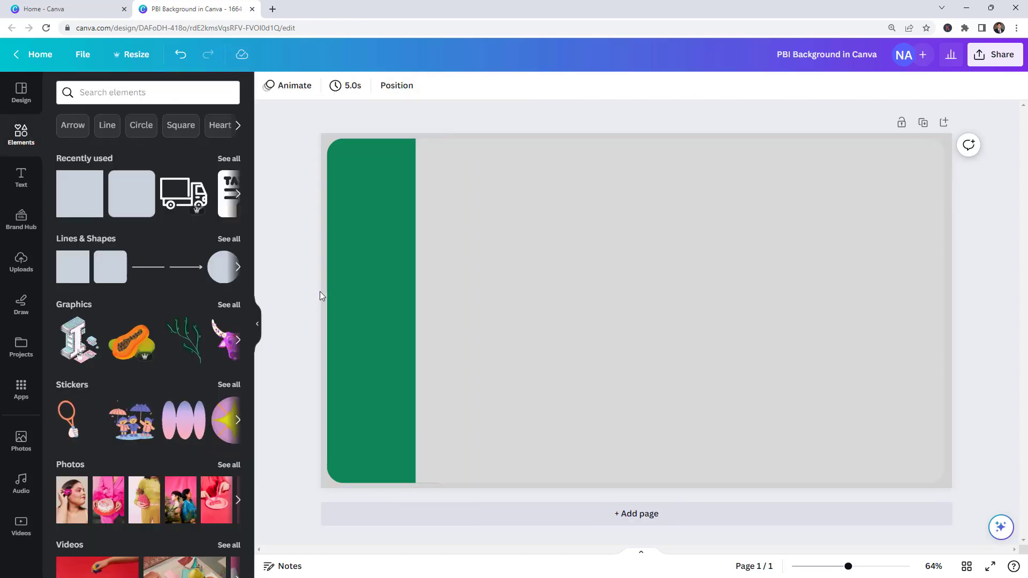
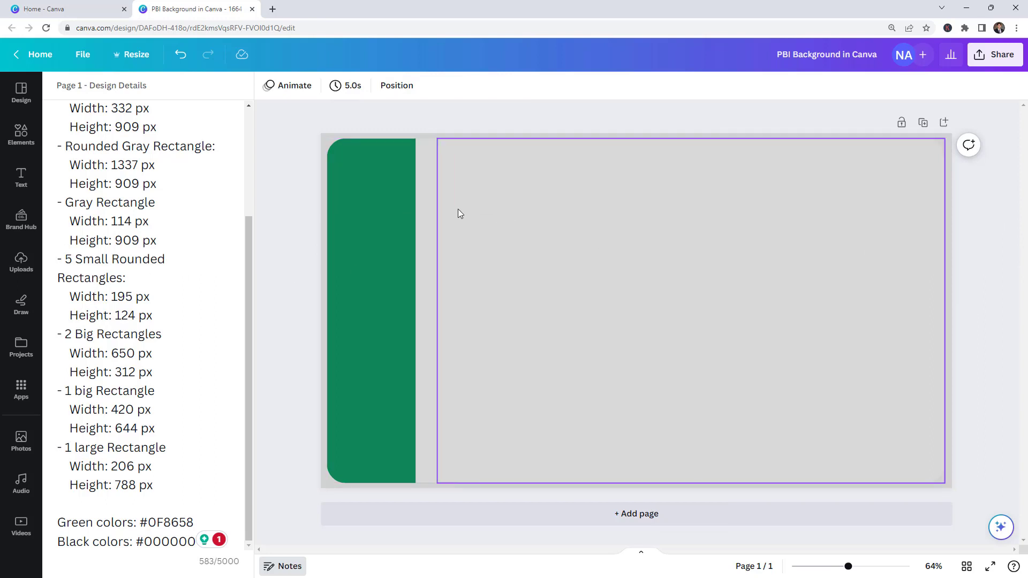
# Step: Duplicate the rounded green rectangle, shorten the copy into a card in the gray panel's upper-left area, and fill it white
pyautogui.click(373, 223)
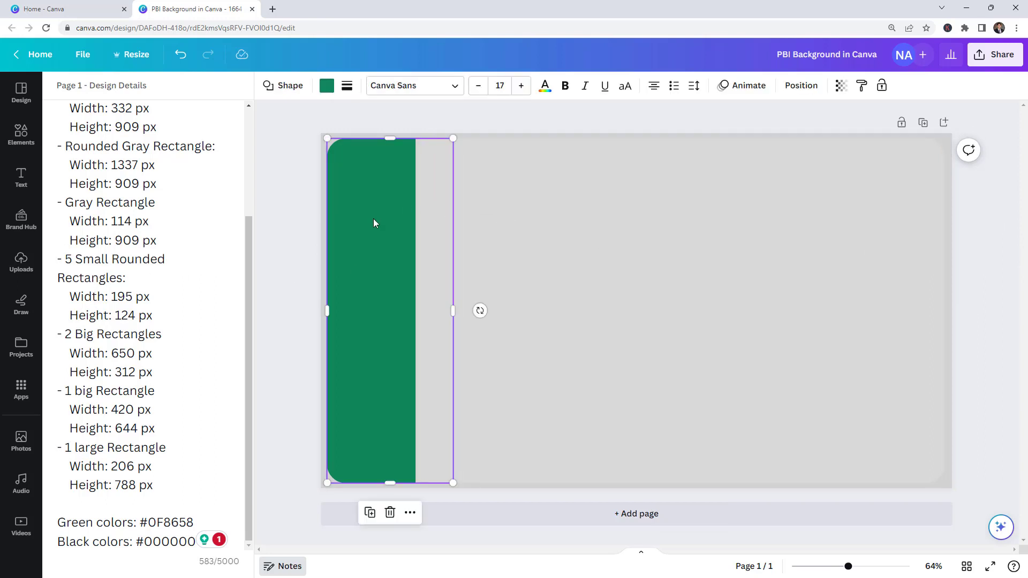
pyautogui.hotkey('ctrl', 'd')
pyautogui.moveTo(371, 251); pyautogui.dragTo(496, 259)
pyautogui.moveTo(526, 149); pyautogui.dragTo(527, 417)
pyautogui.moveTo(515, 456); pyautogui.dragTo(493, 207)
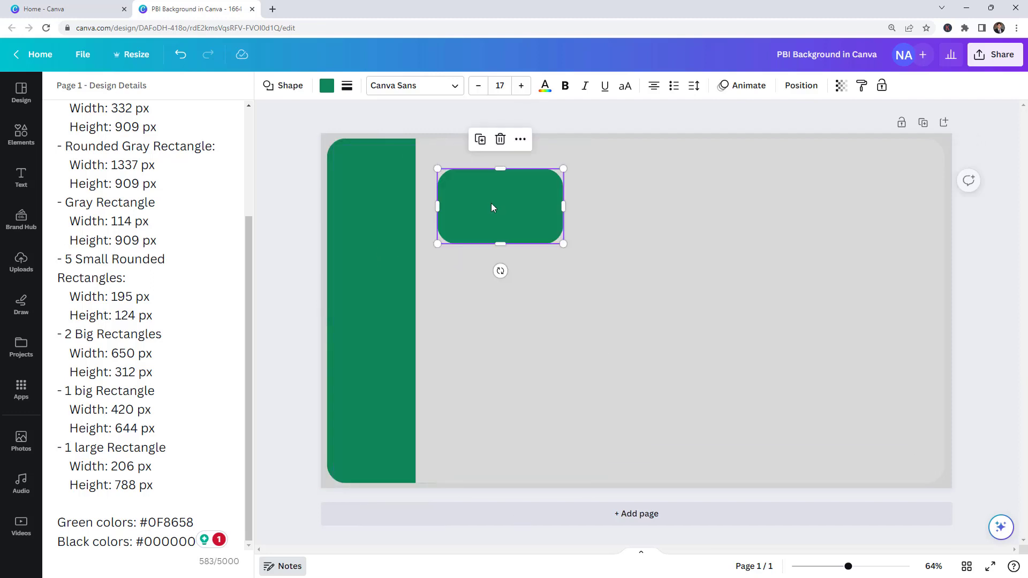
pyautogui.click(326, 87)
pyautogui.click(227, 336)
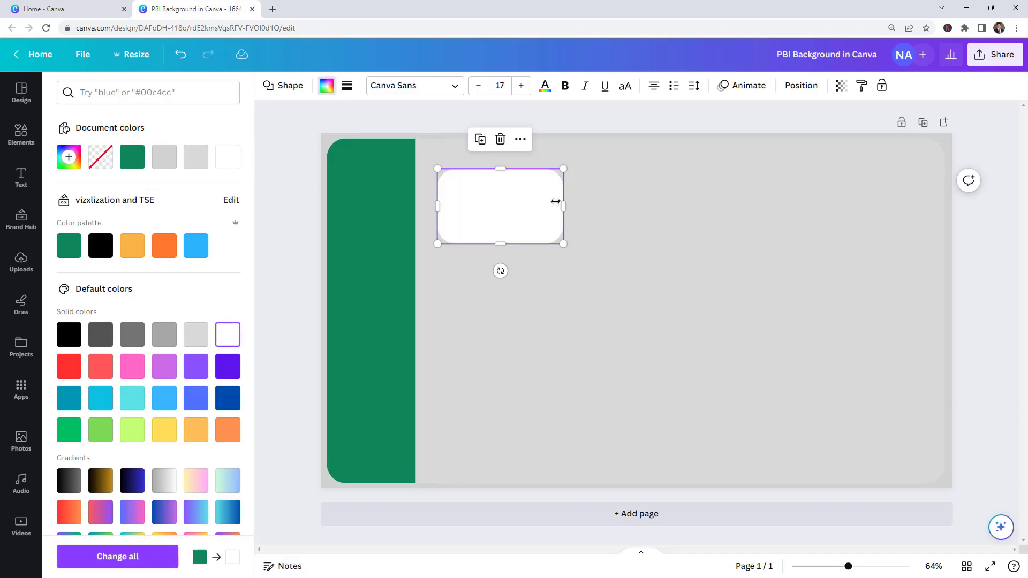
# Step: Shrink the white card, move it beside the green panel, and look up the small rounded rectangles' size in the page notes
pyautogui.moveTo(563, 205); pyautogui.dragTo(503, 206)
pyautogui.moveTo(470, 170); pyautogui.dragTo(463, 195)
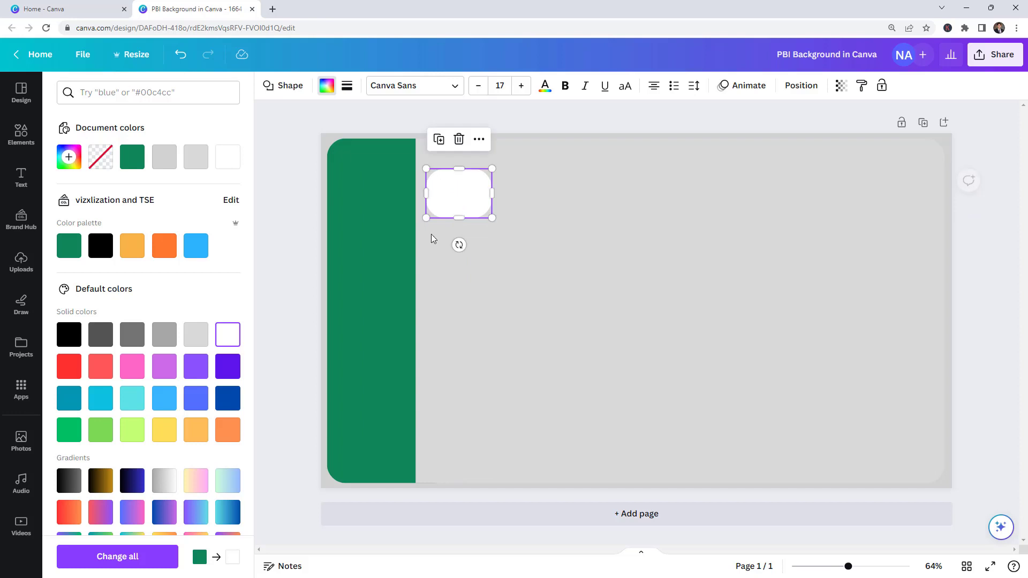
pyautogui.click(282, 567)
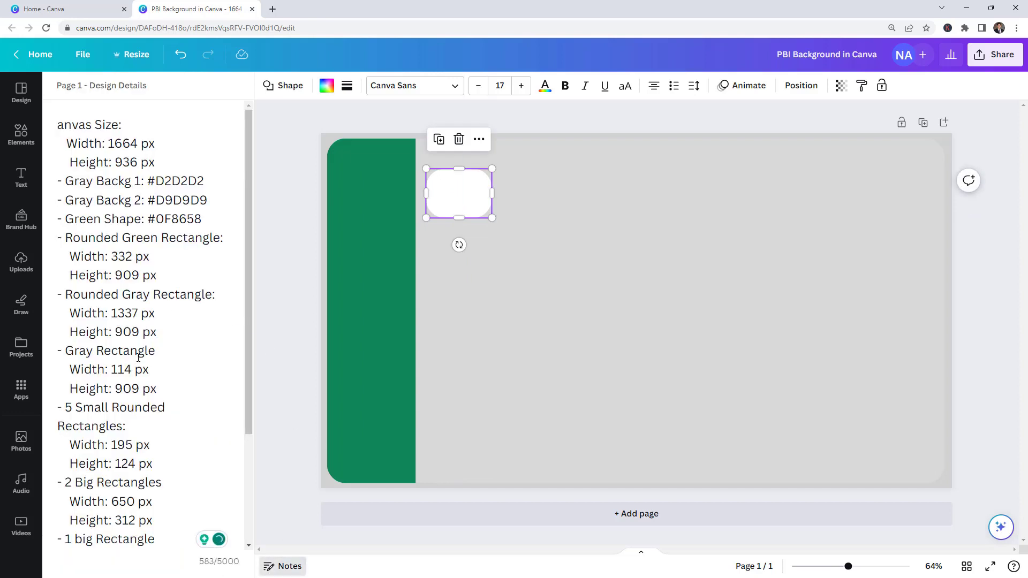
pyautogui.scroll(-2, 132, 395)
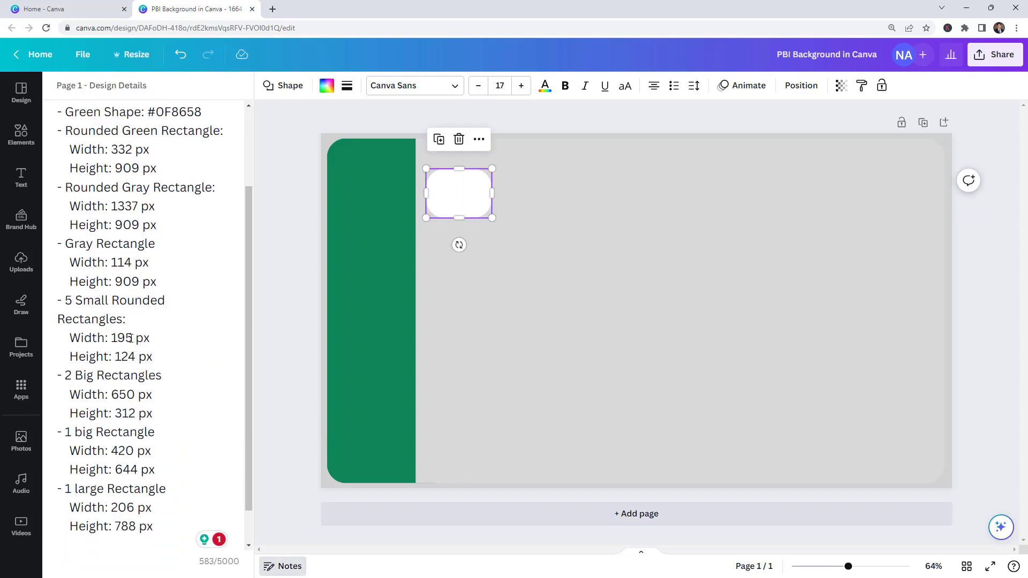
pyautogui.moveTo(132, 338); pyautogui.dragTo(115, 338)
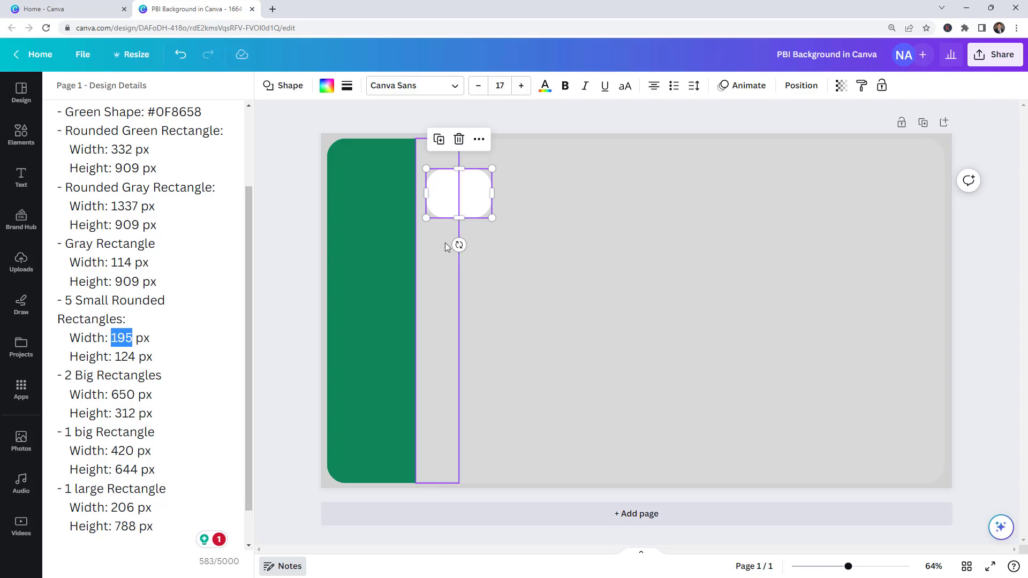
# Step: Set the small white card's width to 195 px
pyautogui.click(468, 205)
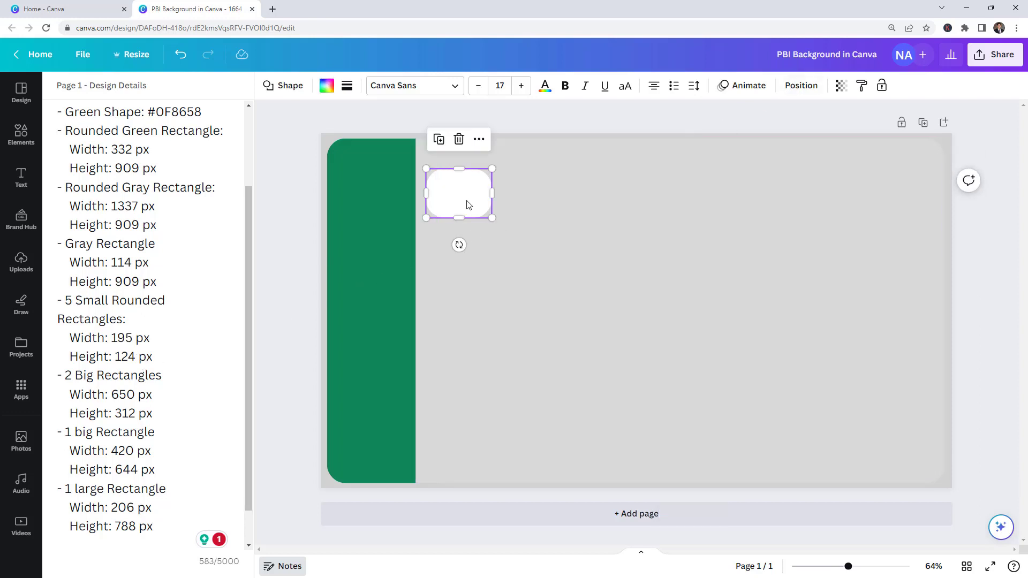
pyautogui.click(801, 86)
pyautogui.moveTo(79, 310); pyautogui.dragTo(16, 299)
pyautogui.write('195')
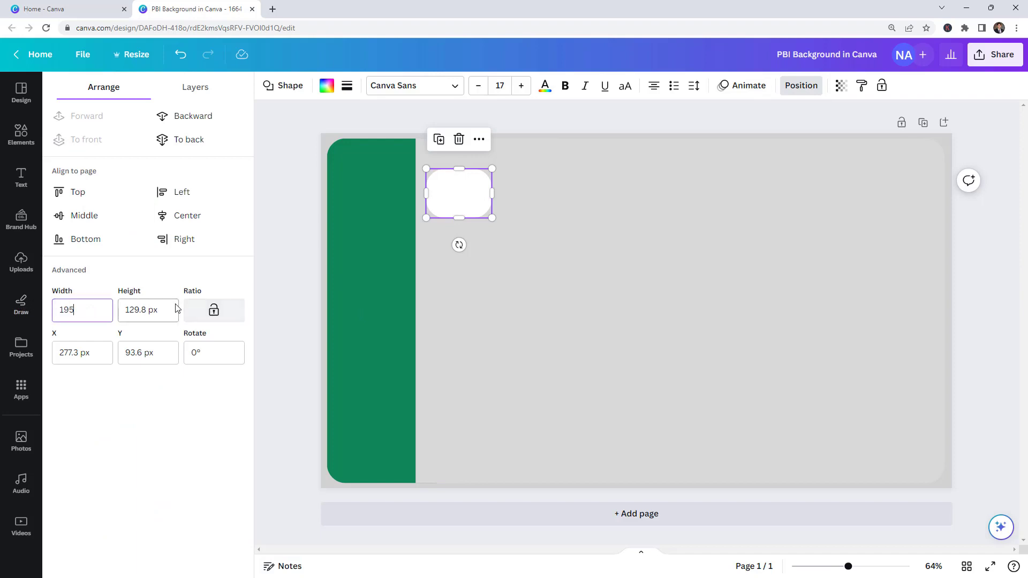
pyautogui.press('Return')
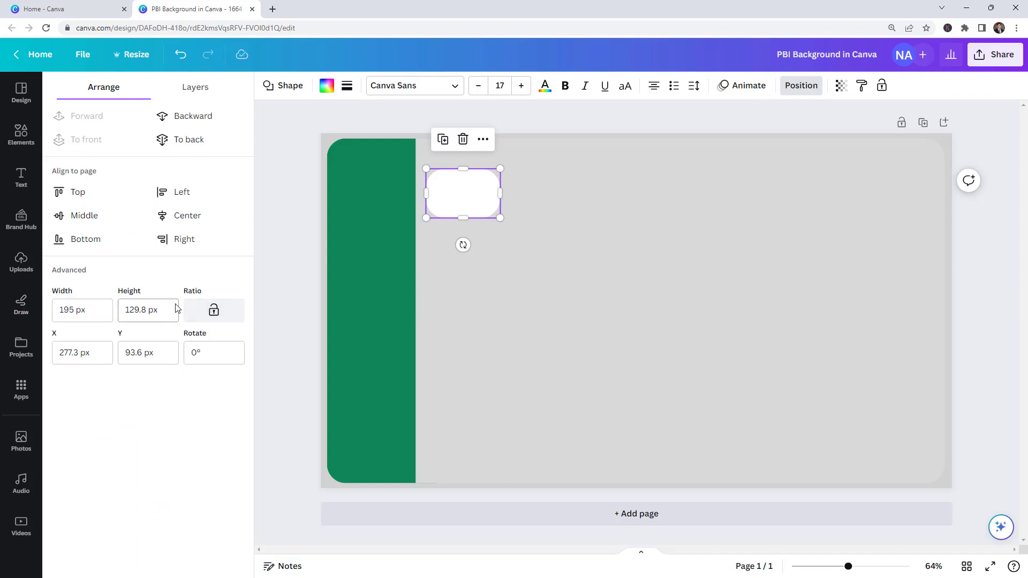
# Step: Recheck the page notes and set the small white card's height to 124 px
pyautogui.click(284, 569)
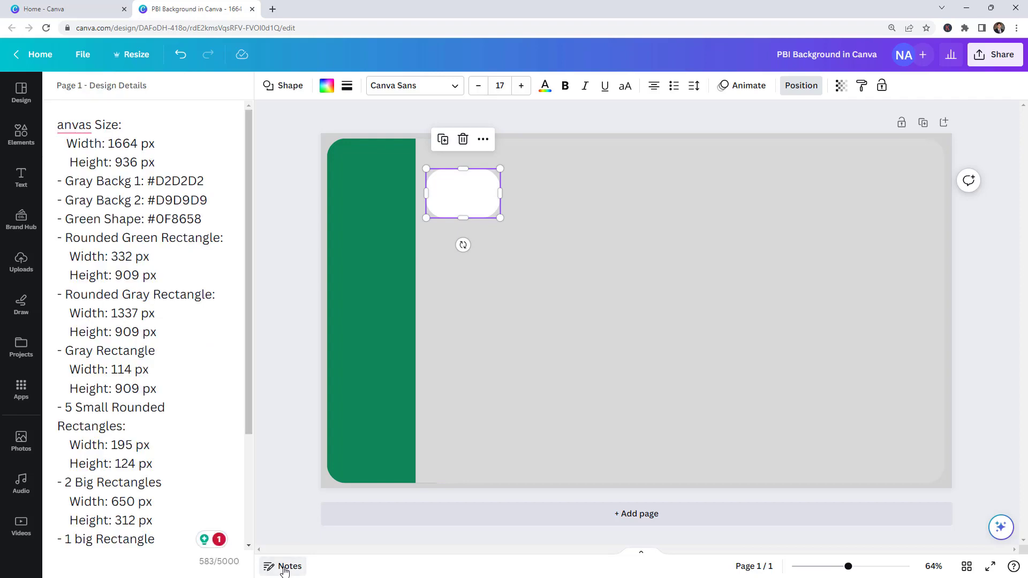
pyautogui.click(285, 569)
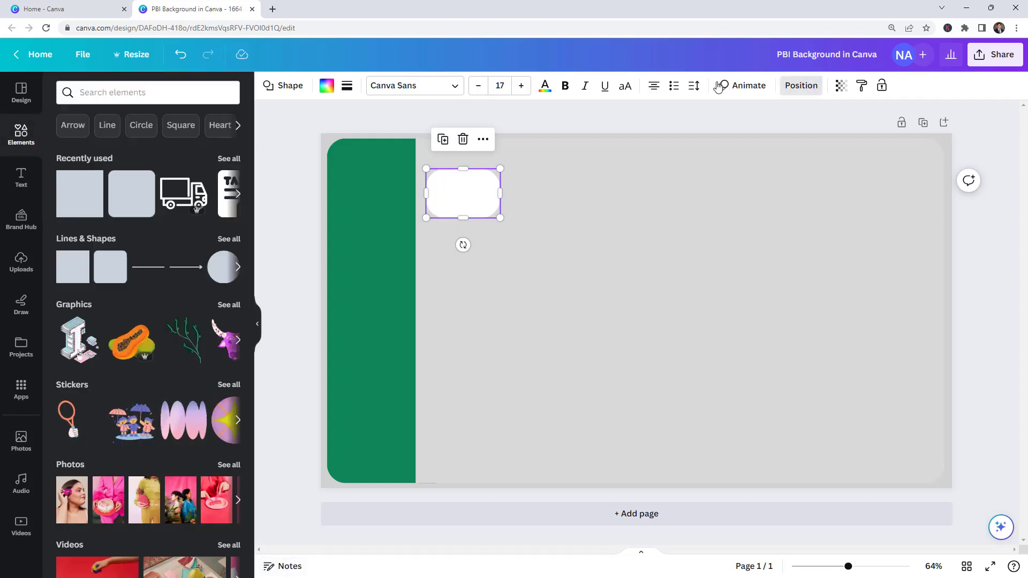
pyautogui.click(158, 315)
pyautogui.moveTo(161, 314); pyautogui.dragTo(79, 306)
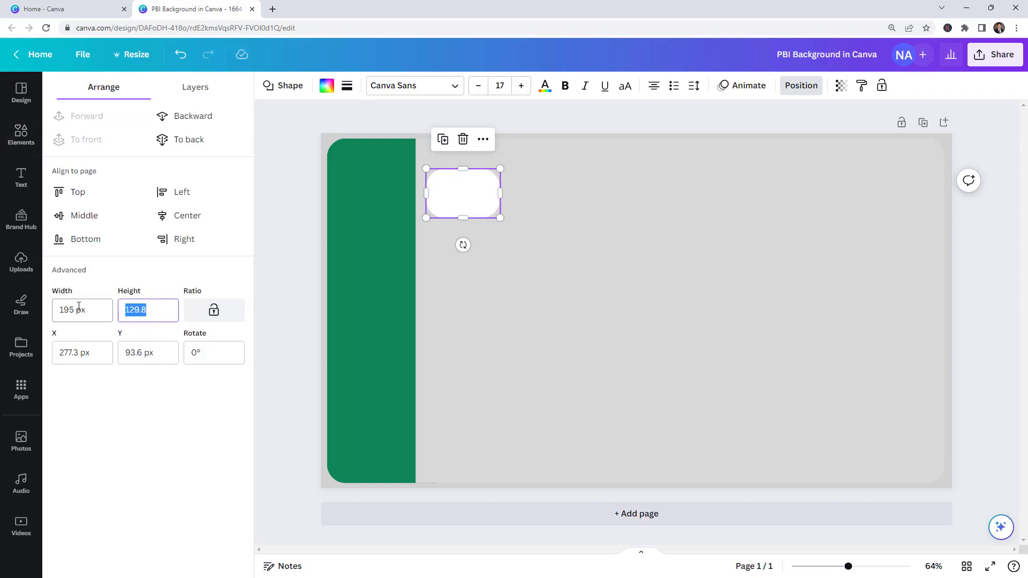
pyautogui.write('124')
pyautogui.press('Return')
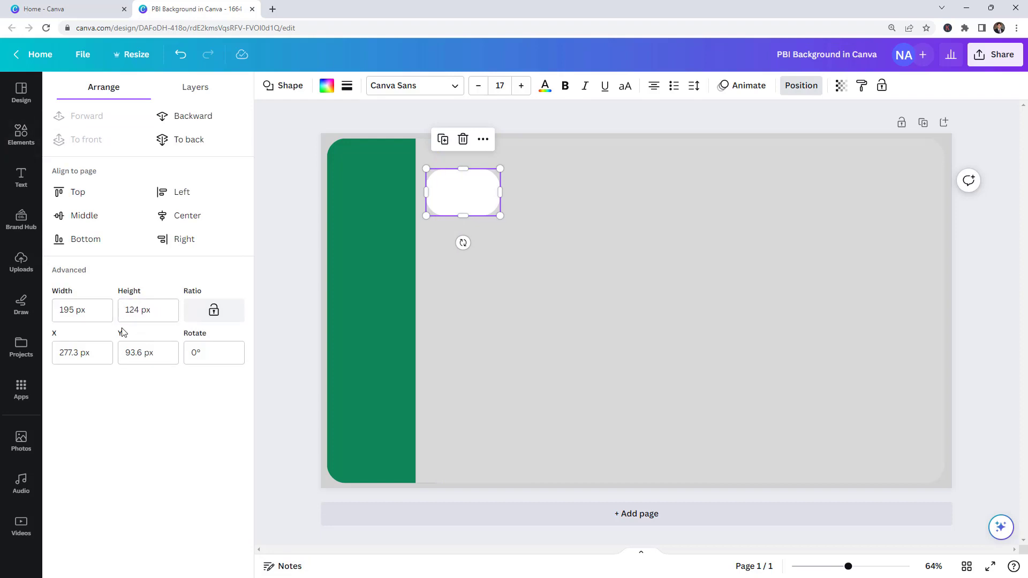
# Step: Set the small white card's corner rounding to 25
pyautogui.click(347, 85)
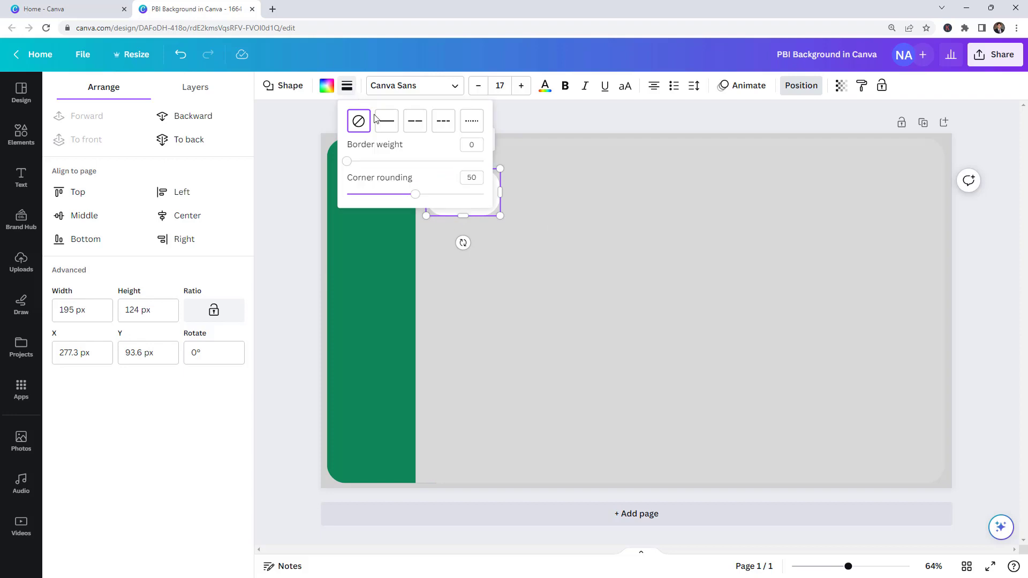
pyautogui.click(482, 180)
pyautogui.write('25')
pyautogui.click(596, 215)
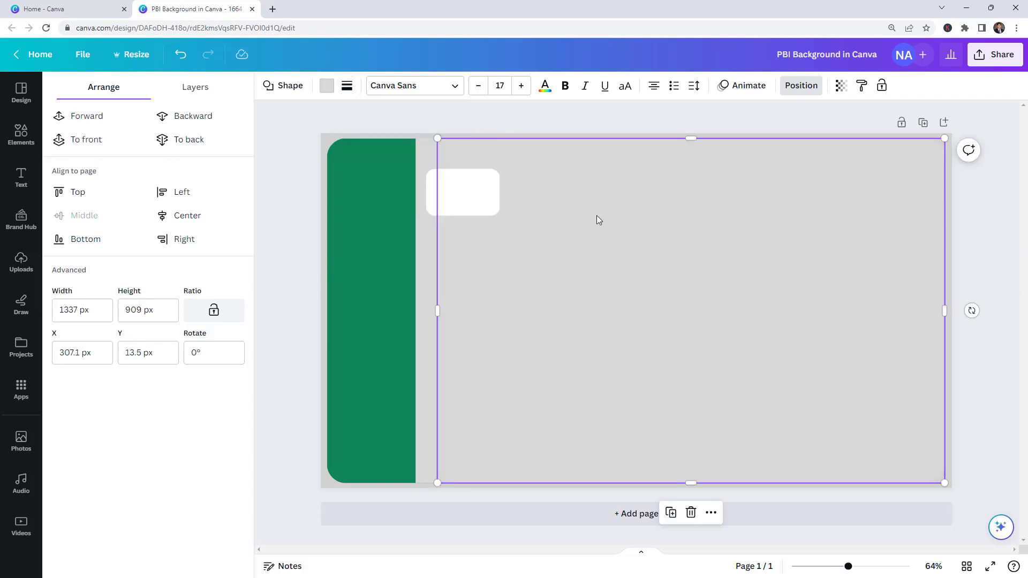
# Step: Duplicate the small white card four times to form an evenly spaced row of five across the gray panel
pyautogui.click(470, 208)
pyautogui.click(476, 206)
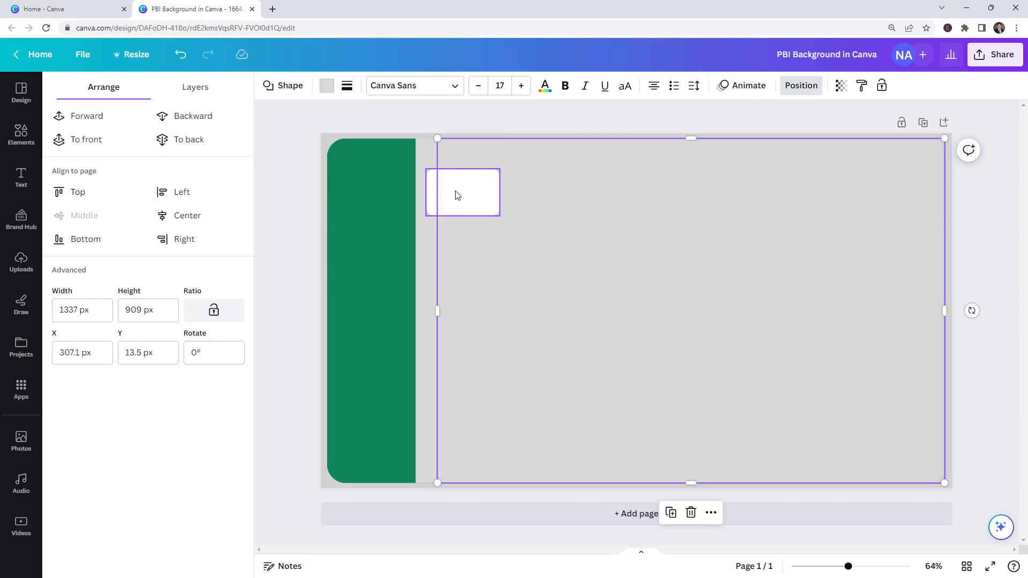
pyautogui.click(458, 195)
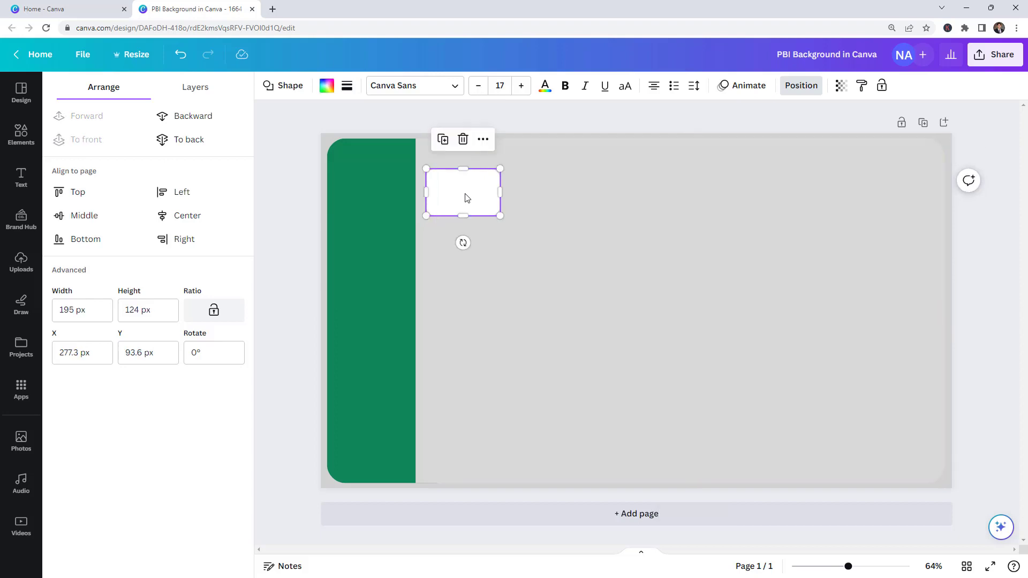
pyautogui.hotkey('ctrl', 'd')
pyautogui.moveTo(485, 204); pyautogui.dragTo(794, 185)
pyautogui.hotkey('ctrl', 'd')
pyautogui.hotkey('ctrl', 'd')
pyautogui.hotkey('ctrl', 'd')
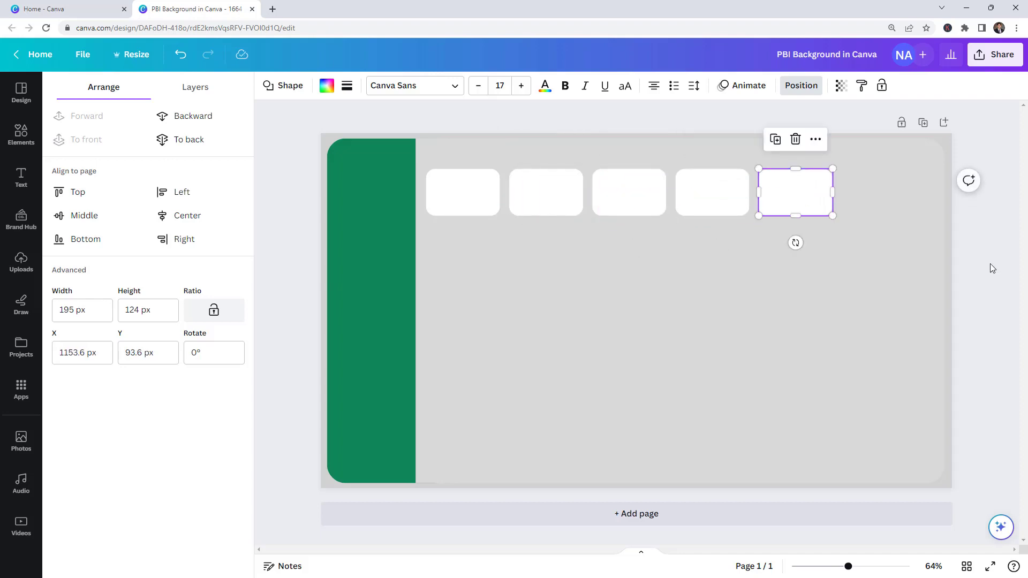
pyautogui.click(999, 294)
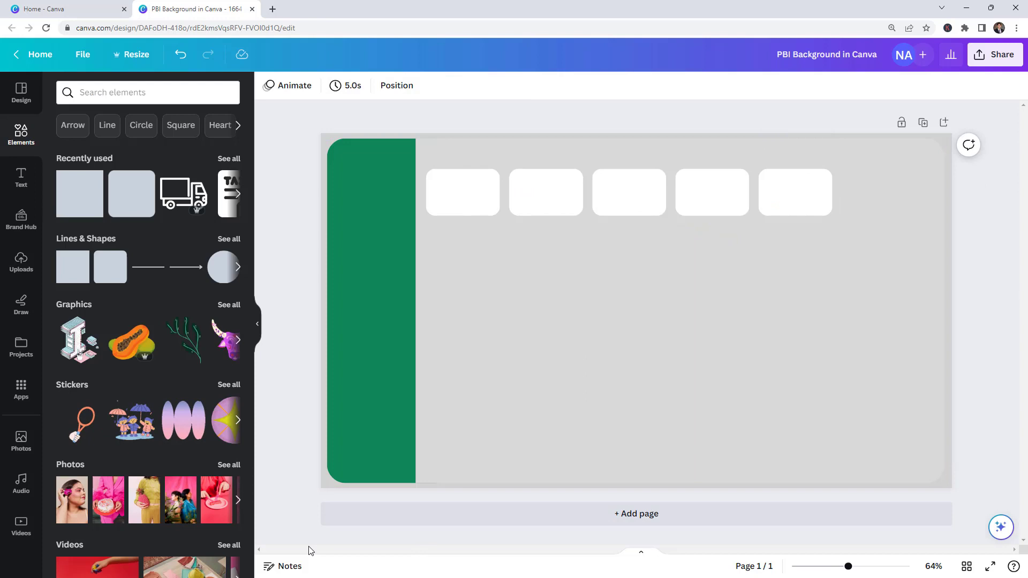
# Step: Check the big rectangles' size in the notes, then duplicate the first card below the row and enlarge it to about 633 × 279 px
pyautogui.click(280, 565)
pyautogui.scroll(-3, 114, 293)
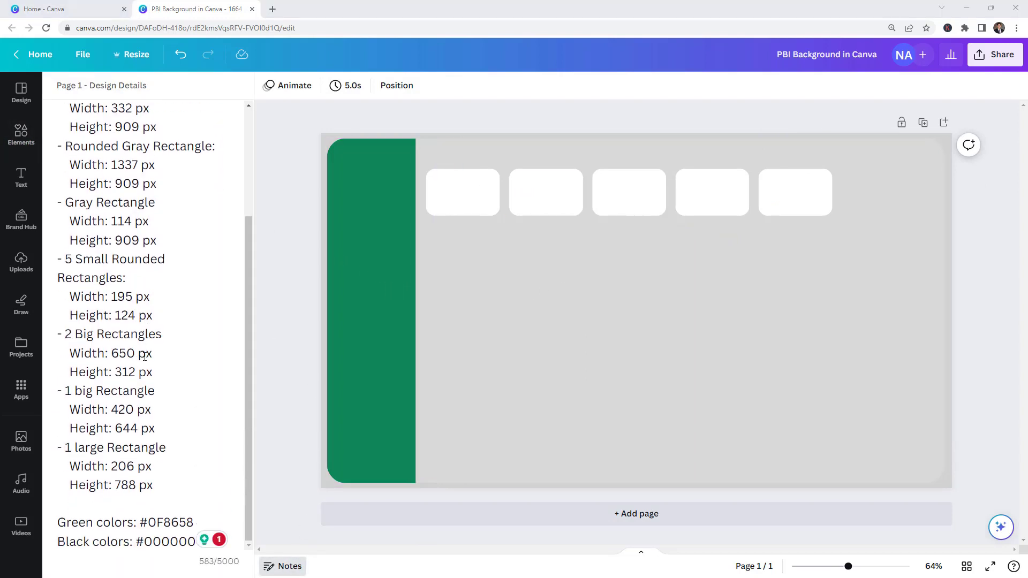
pyautogui.click(482, 209)
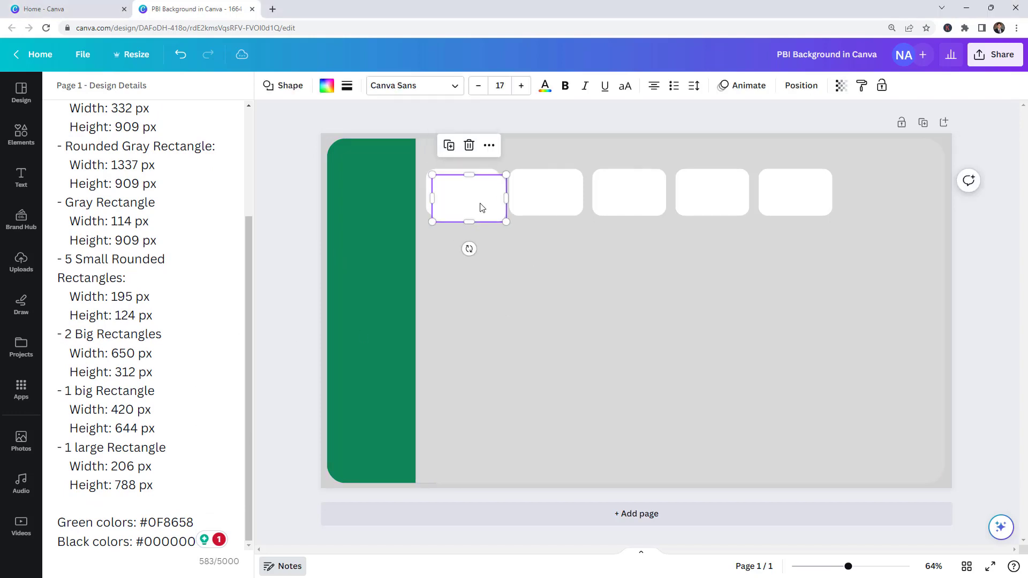
pyautogui.moveTo(481, 217); pyautogui.dragTo(667, 262)
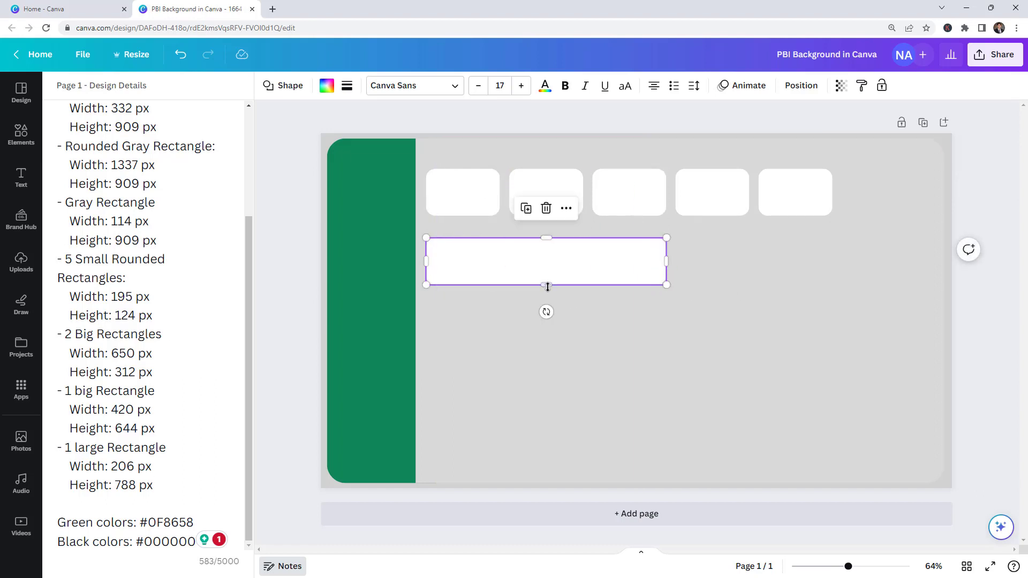
pyautogui.moveTo(546, 285); pyautogui.dragTo(546, 343)
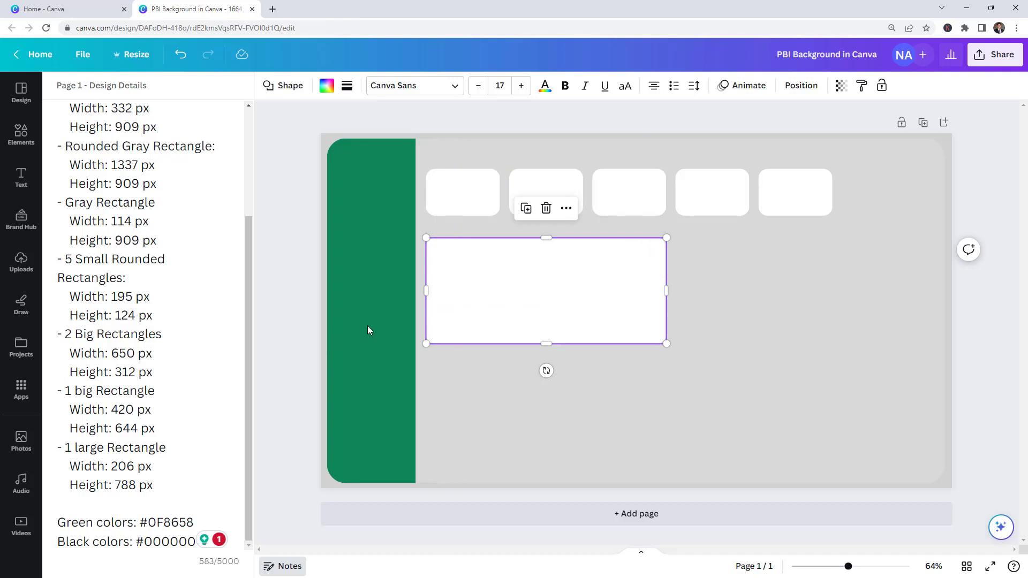
# Step: Size the large white card below the row to 650 px wide and 312 px high, as given in the page notes
pyautogui.moveTo(134, 354); pyautogui.dragTo(115, 353)
pyautogui.hotkey('ctrl', 'c')
pyautogui.click(801, 88)
pyautogui.click(101, 314)
pyautogui.moveTo(102, 314); pyautogui.dragTo(27, 316)
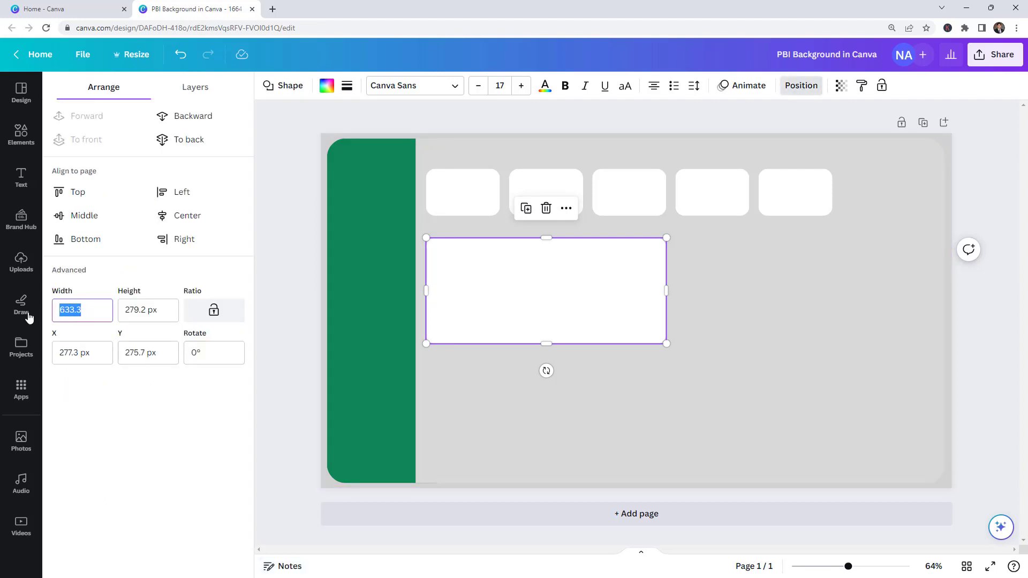
pyautogui.hotkey('ctrl', 'v')
pyautogui.press('Tab')
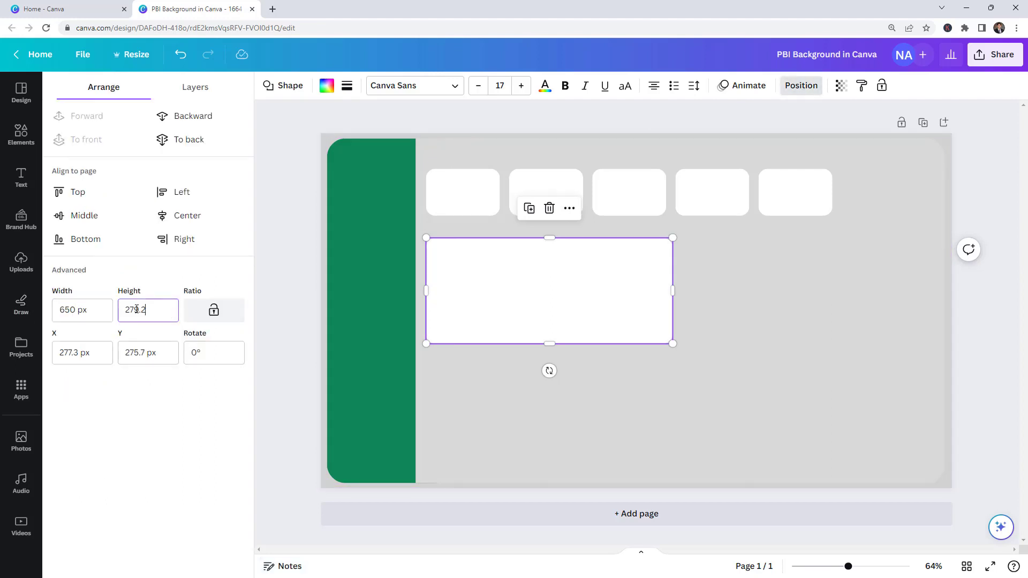
pyautogui.write('312')
pyautogui.press('Return')
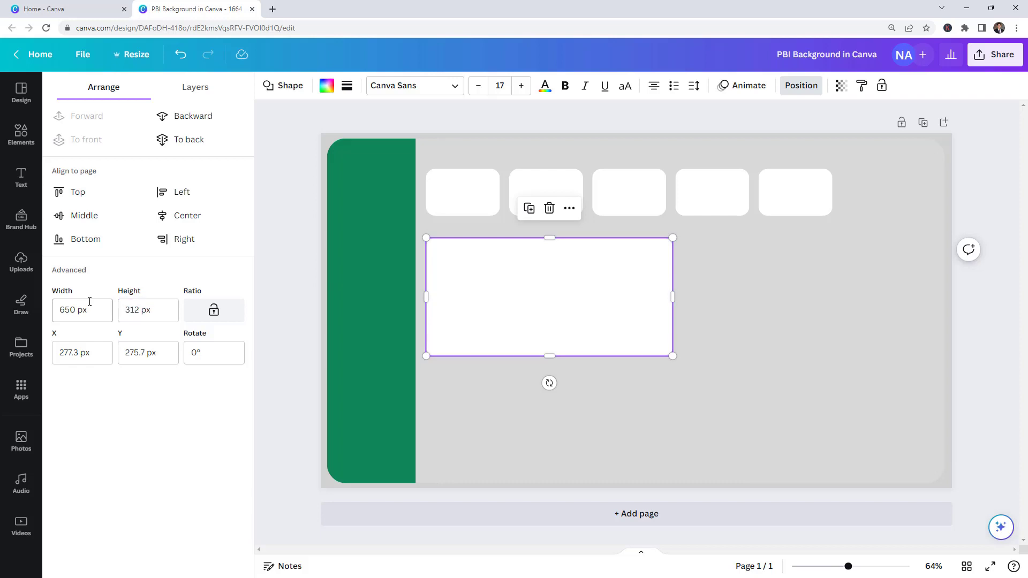
# Step: Move the large card closer to the small-card row and place a duplicate directly beneath it
pyautogui.click(288, 566)
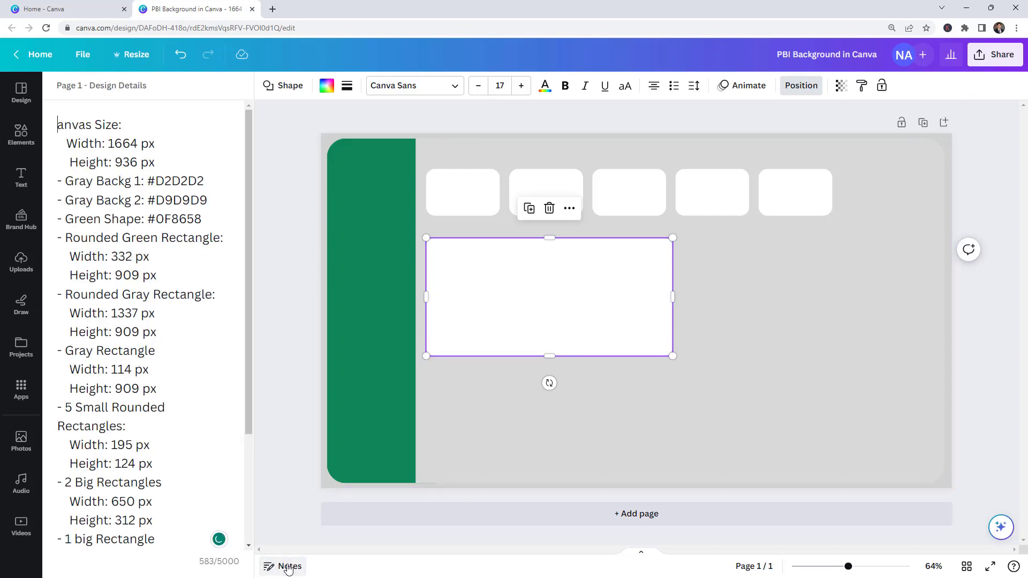
pyautogui.moveTo(574, 298); pyautogui.dragTo(597, 414)
pyautogui.hotkey('ctrl', 'd')
pyautogui.click(283, 566)
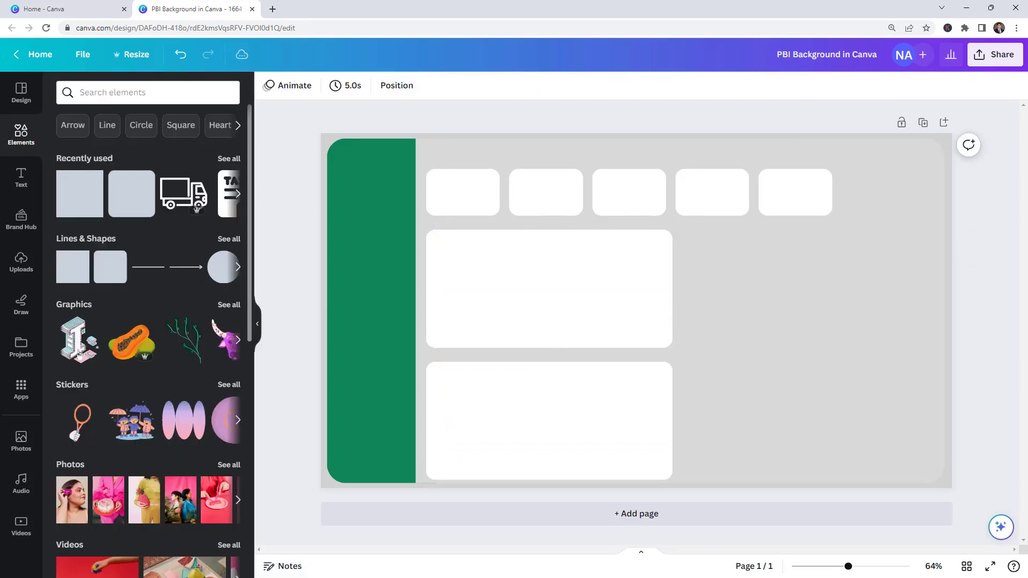
# Step: Look up the single big rectangle's size, then duplicate the upper large card to its right and reshape it to about 391 × 660 px
pyautogui.click(293, 565)
pyautogui.scroll(-3, 180, 405)
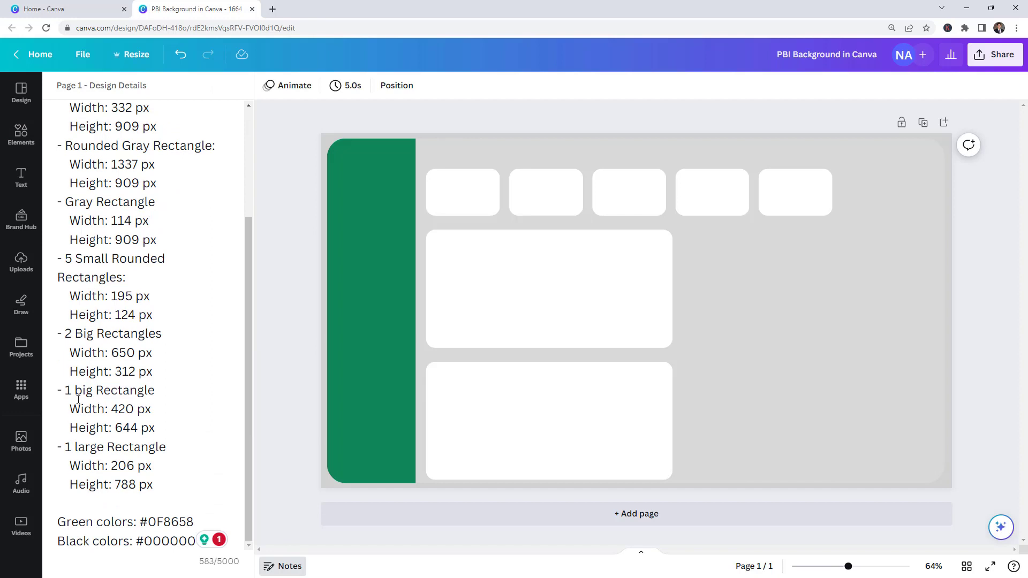
pyautogui.doubleClick(114, 408)
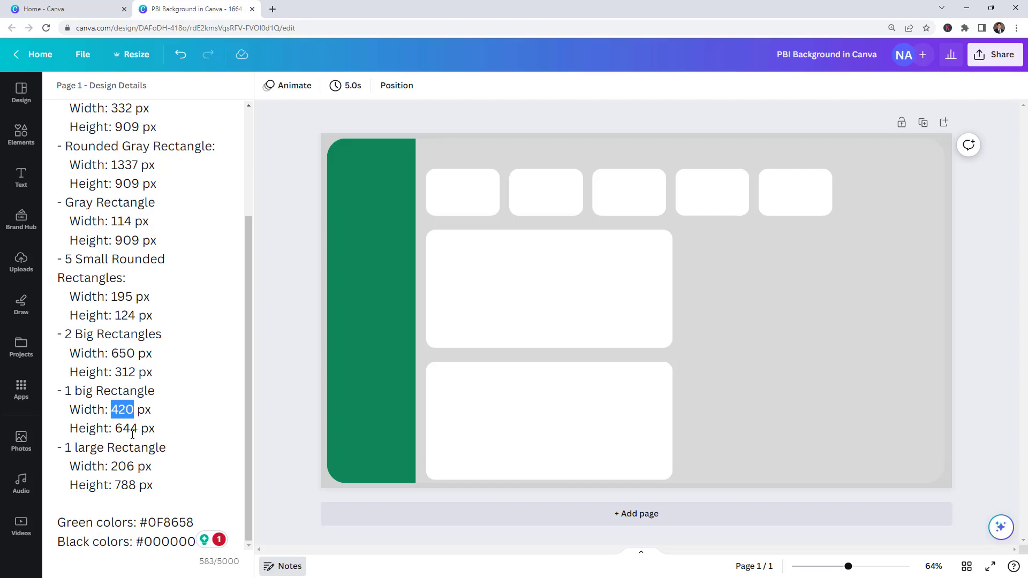
pyautogui.click(769, 338)
pyautogui.click(608, 292)
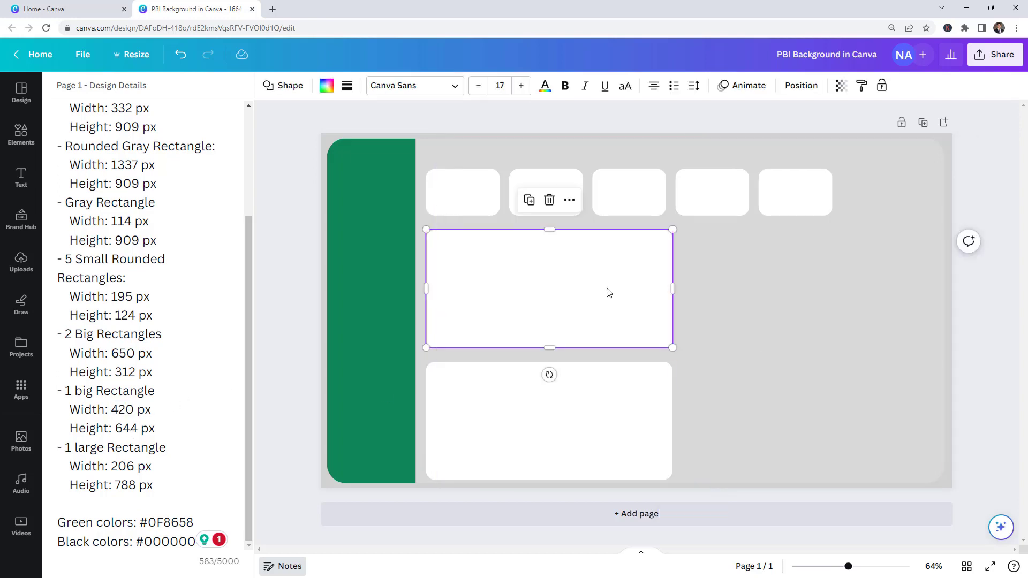
pyautogui.keyDown('alt'); pyautogui.moveTo(603, 292); pyautogui.dragTo(857, 281); pyautogui.keyUp('alt')
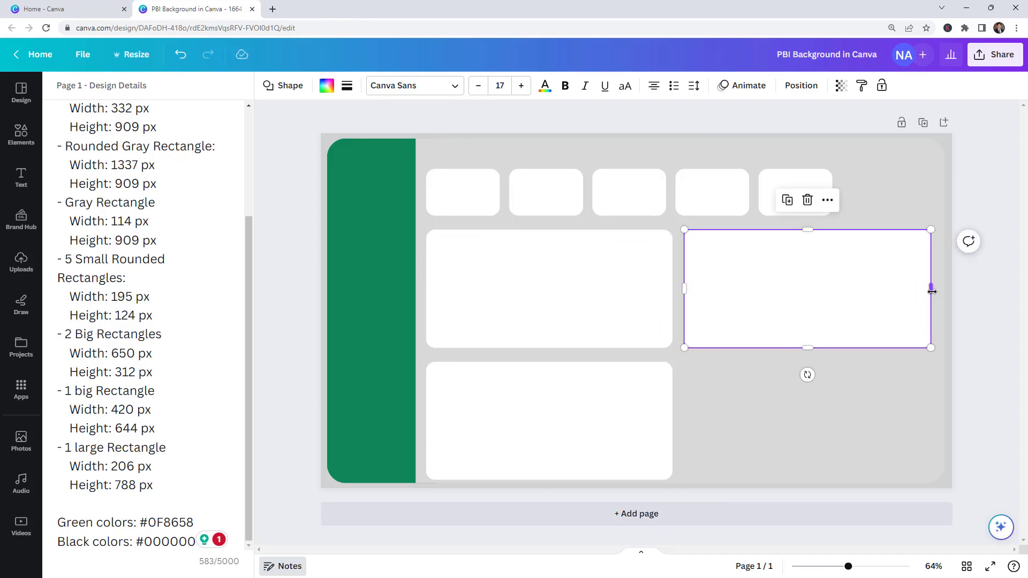
pyautogui.moveTo(931, 289); pyautogui.dragTo(832, 289)
pyautogui.moveTo(758, 348); pyautogui.dragTo(749, 471)
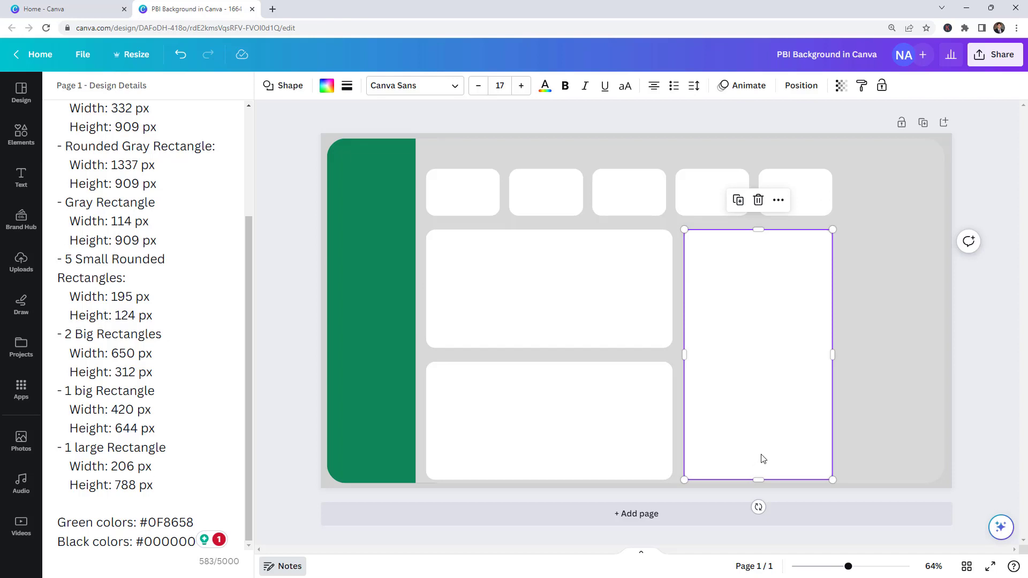
# Step: Set the tall white card's width to 420 px and height to 644 px
pyautogui.click(800, 85)
pyautogui.click(80, 311)
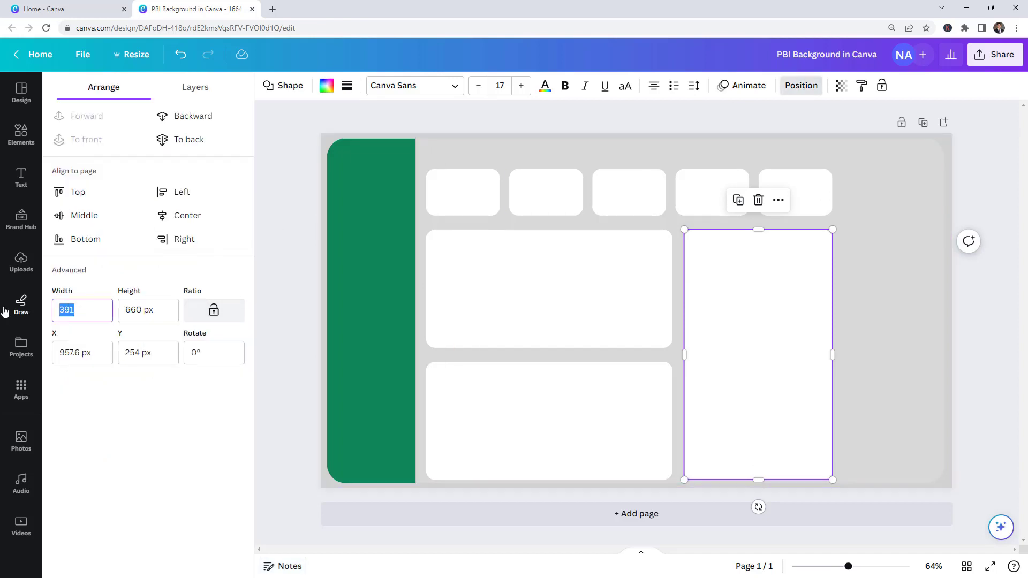
pyautogui.write('420')
pyautogui.press('Return')
pyautogui.click(156, 312)
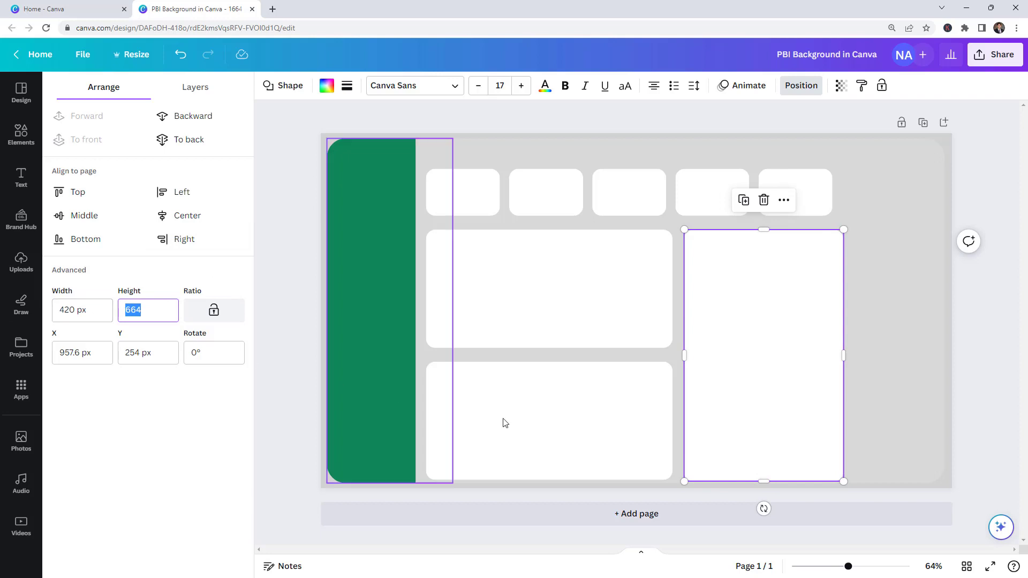
pyautogui.write('6')
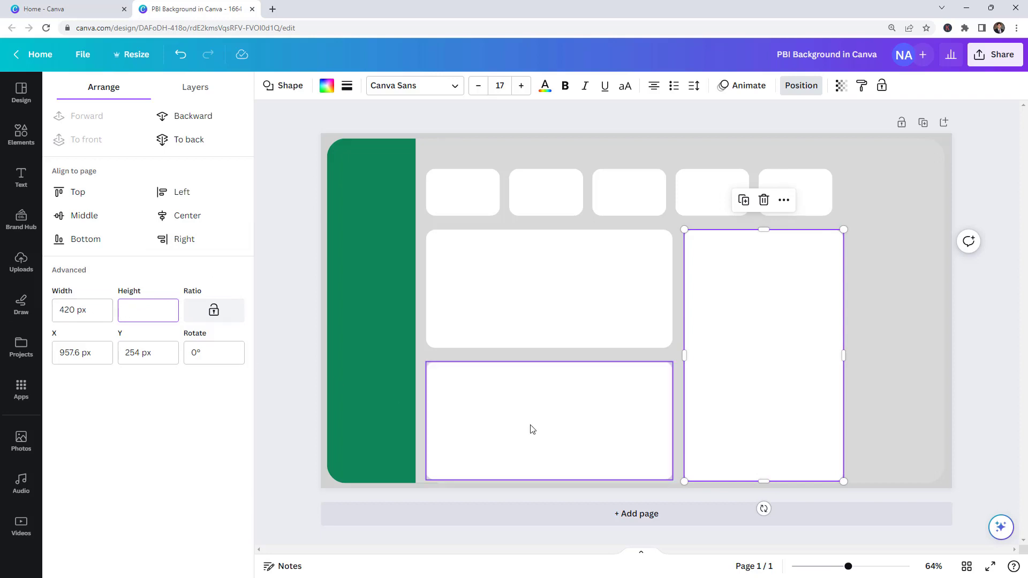
pyautogui.press('Return')
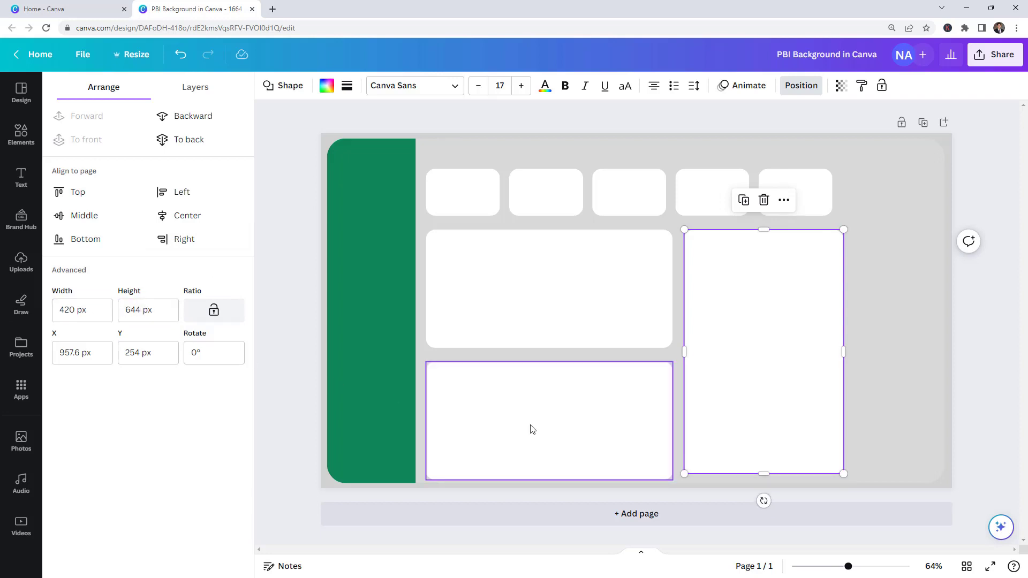
# Step: Move the lower large card up so its bottom edge lines up with the tall card's bottom edge
pyautogui.click(889, 400)
pyautogui.click(769, 348)
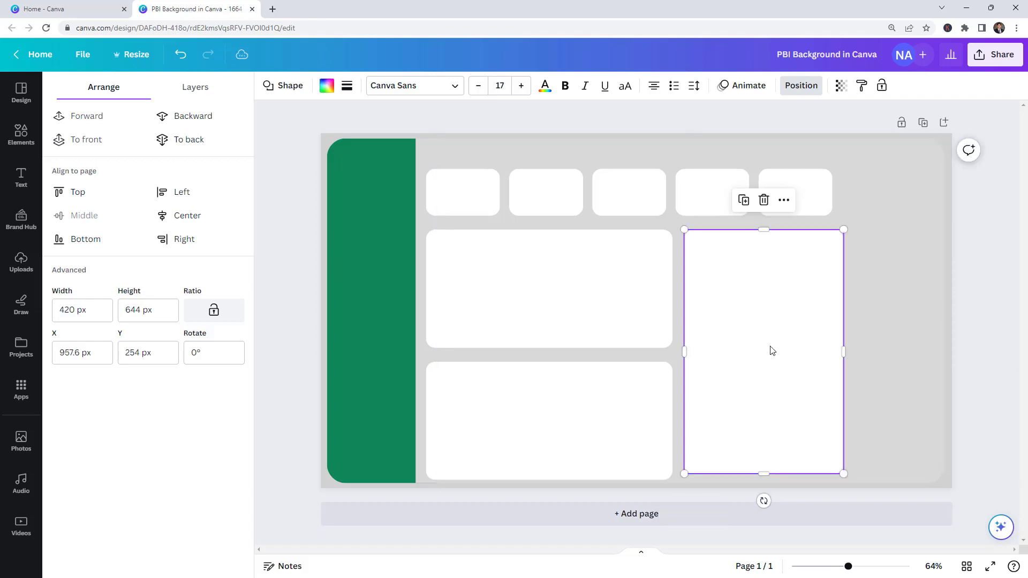
pyautogui.click(629, 426)
pyautogui.moveTo(629, 426); pyautogui.dragTo(615, 413)
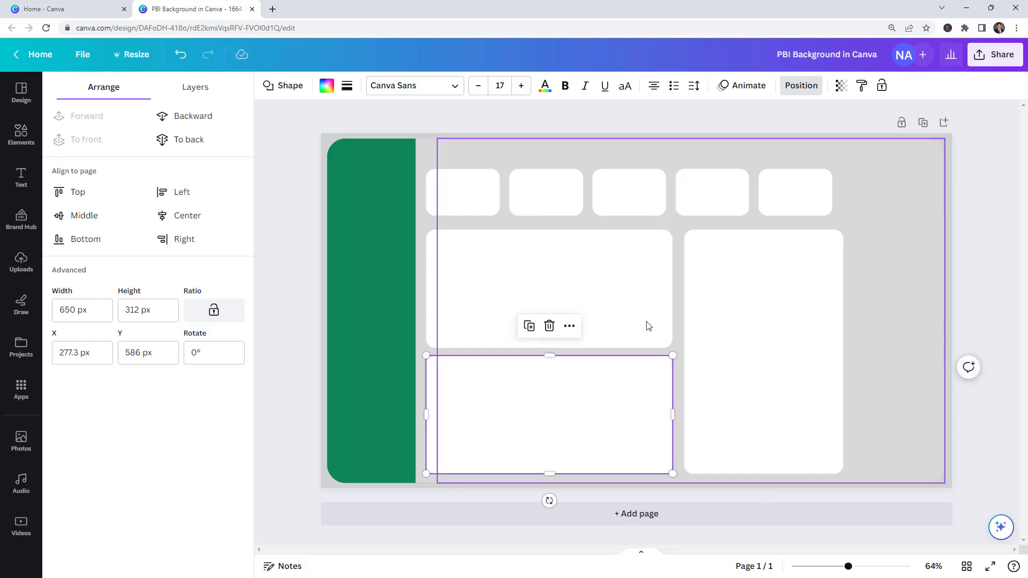
# Step: Look up the large rectangle's size in the page notes, then place a duplicate of the tall card beside it, narrowed to about 236 px
pyautogui.click(286, 568)
pyautogui.scroll(-3, 158, 412)
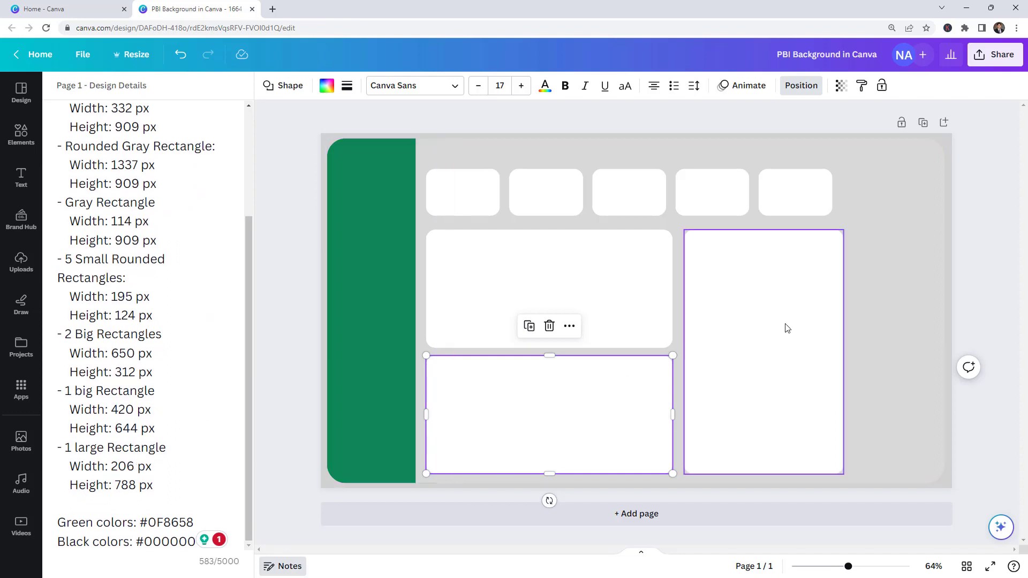
pyautogui.click(742, 352)
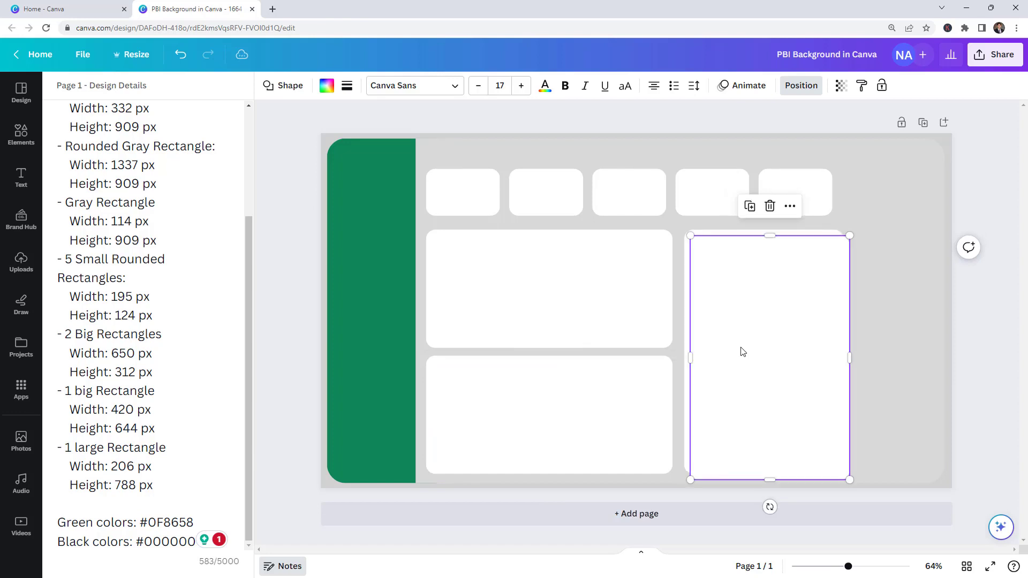
pyautogui.moveTo(743, 351); pyautogui.dragTo(854, 359)
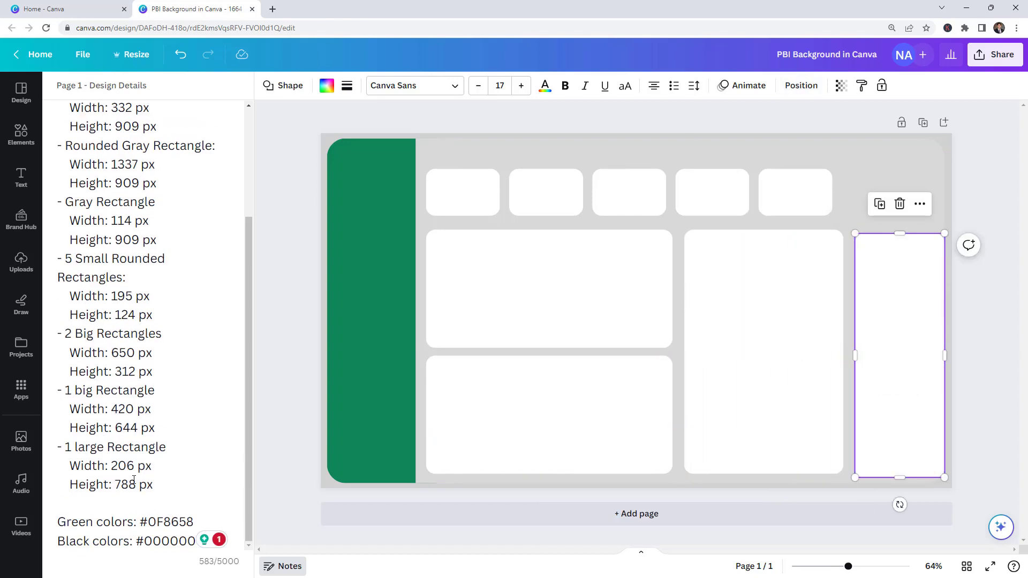
pyautogui.moveTo(112, 466); pyautogui.dragTo(153, 485)
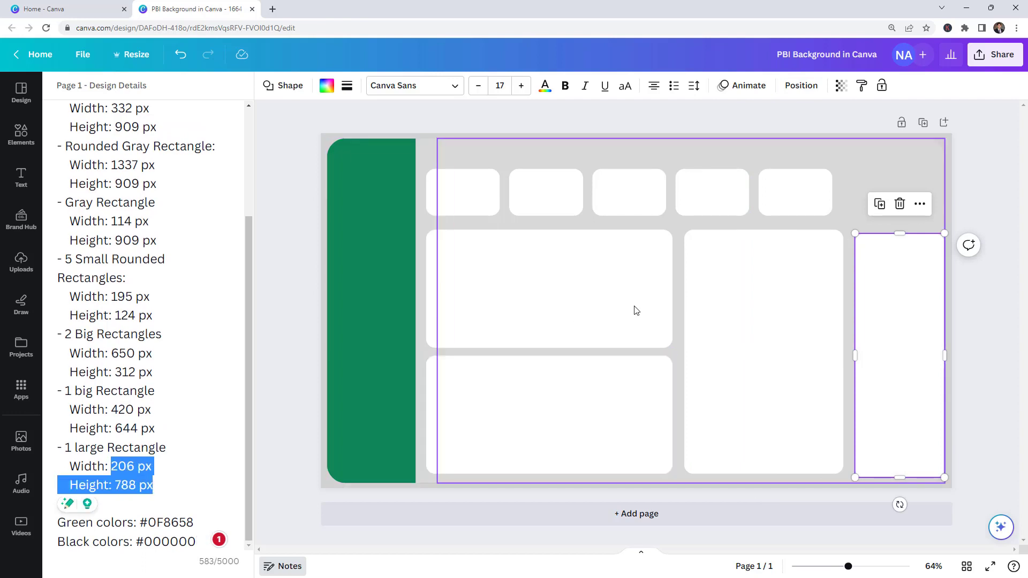
# Step: Size the narrow duplicate card to 206 px wide and 788 px high, and move it up until its bottom aligns with the neighbouring cards
pyautogui.click(803, 87)
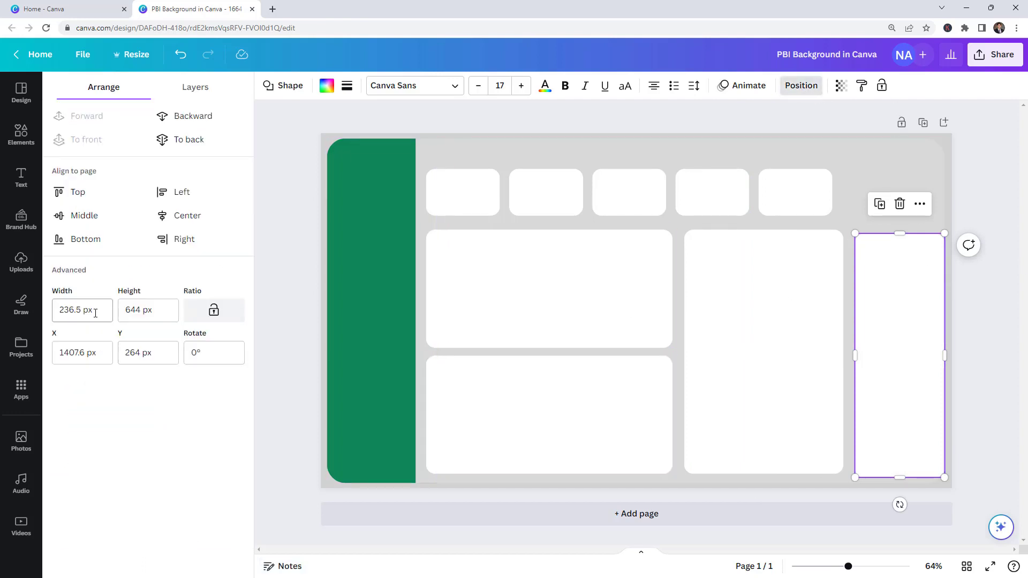
pyautogui.click(73, 310)
pyautogui.write('206')
pyautogui.press('Return')
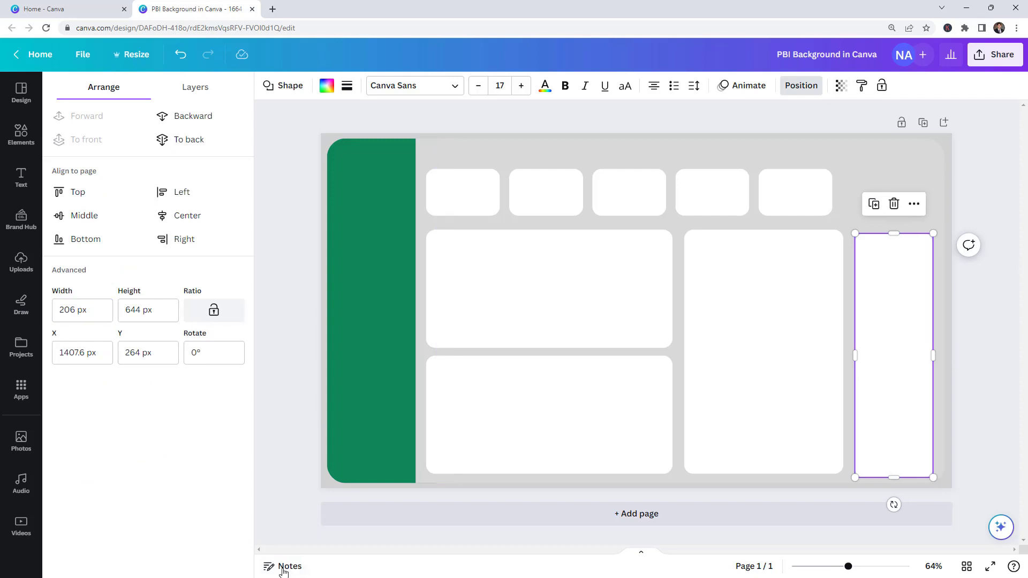
pyautogui.click(162, 309)
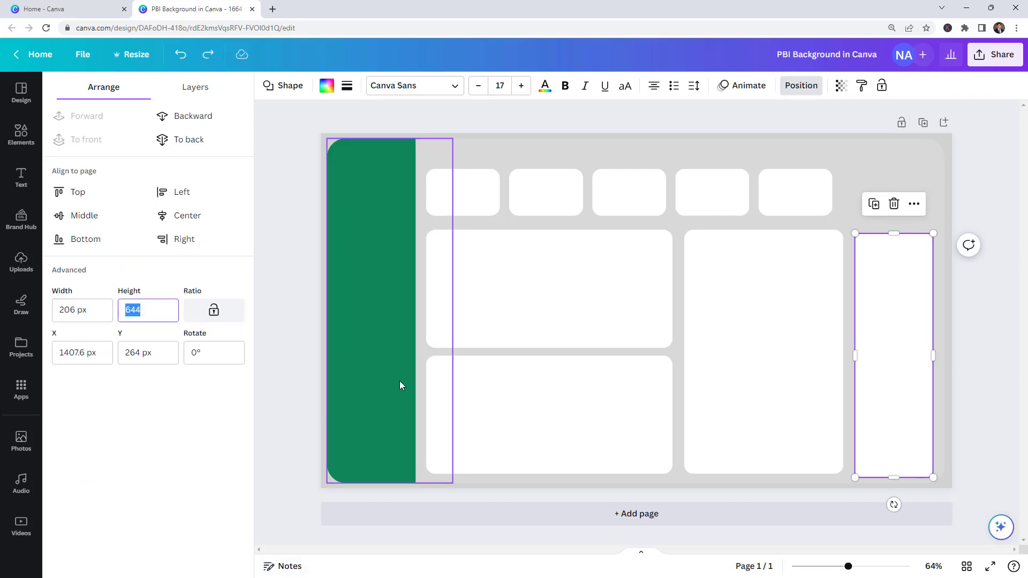
pyautogui.write('788')
pyautogui.press('Return')
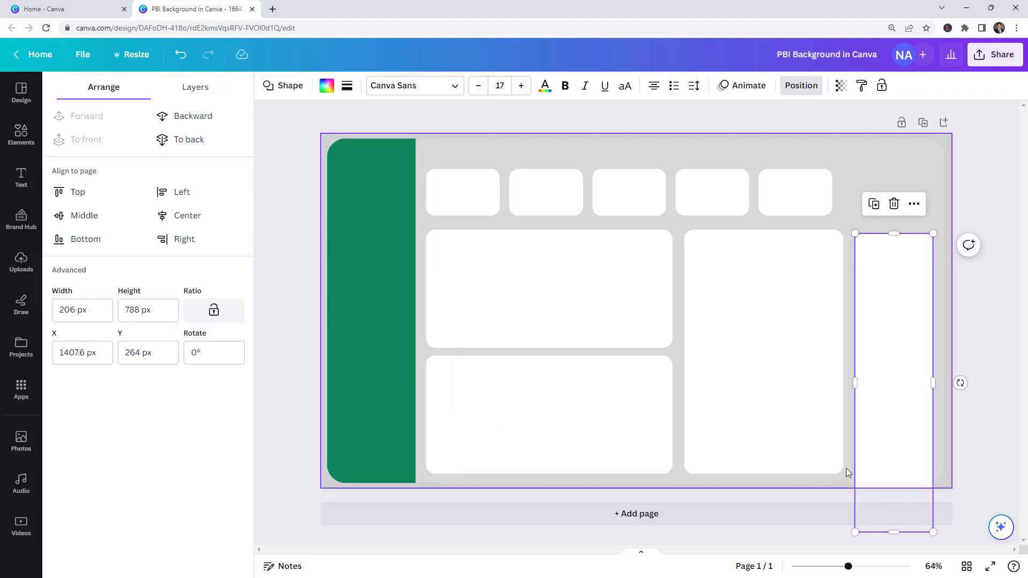
pyautogui.moveTo(895, 407); pyautogui.dragTo(888, 345)
pyautogui.click(679, 323)
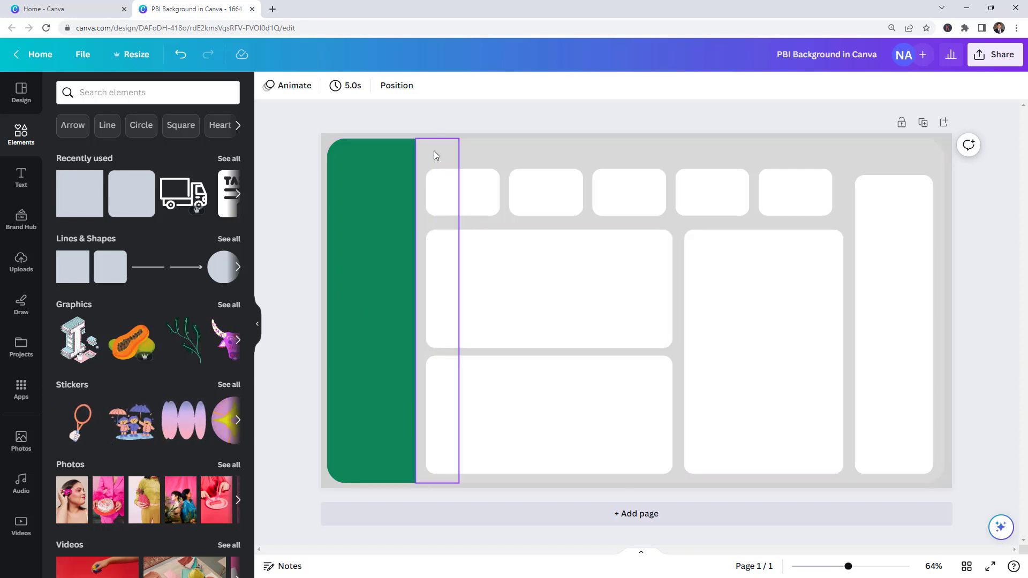
# Step: Align the fifth small card with the tall card's right edge and lower all small cards to 20 px above the large card
pyautogui.click(785, 197)
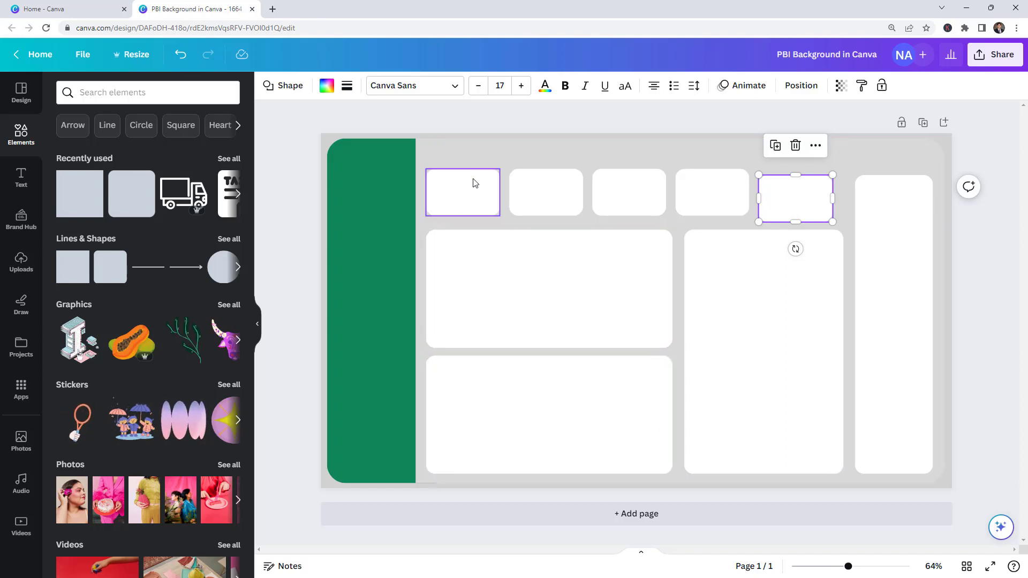
pyautogui.hotkey('ctrl', 'z')
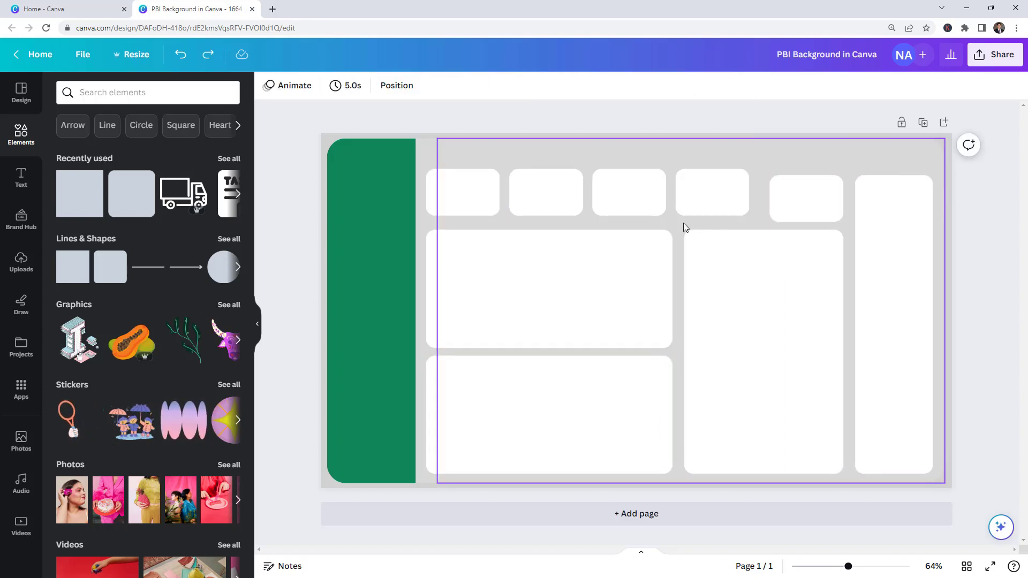
pyautogui.click(694, 209)
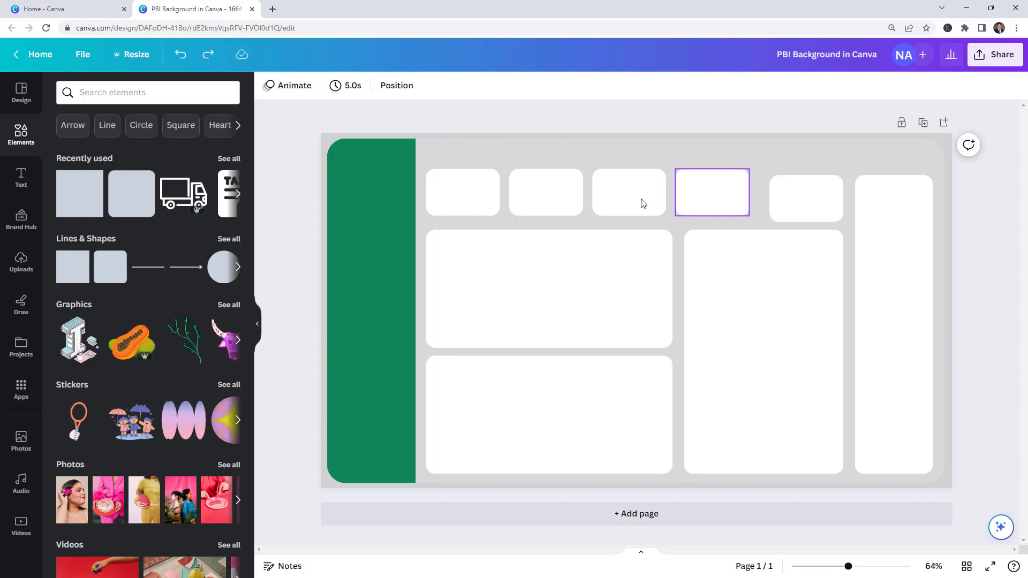
pyautogui.keyDown('shift'); pyautogui.click(643, 203); pyautogui.keyUp('shift')
pyautogui.keyDown('shift'); pyautogui.click(541, 193); pyautogui.keyUp('shift')
pyautogui.keyDown('shift'); pyautogui.click(455, 194); pyautogui.keyUp('shift')
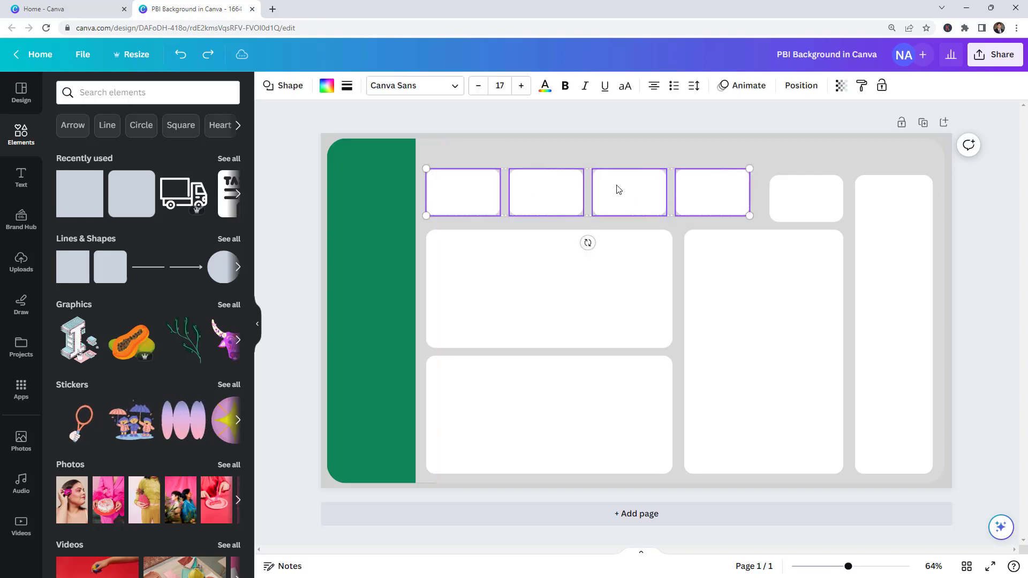
pyautogui.moveTo(625, 191); pyautogui.dragTo(625, 189)
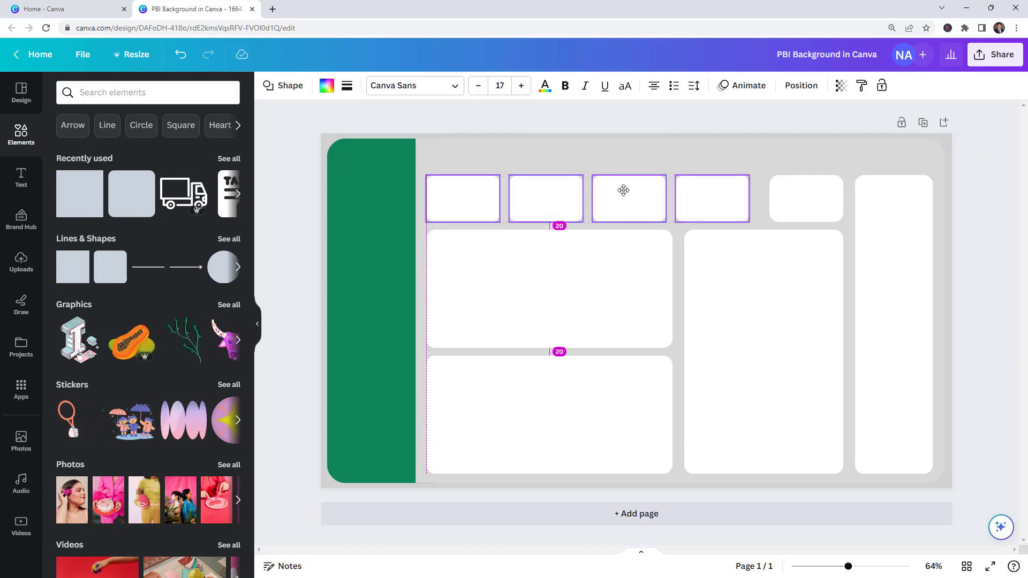
pyautogui.moveTo(623, 188); pyautogui.dragTo(623, 191)
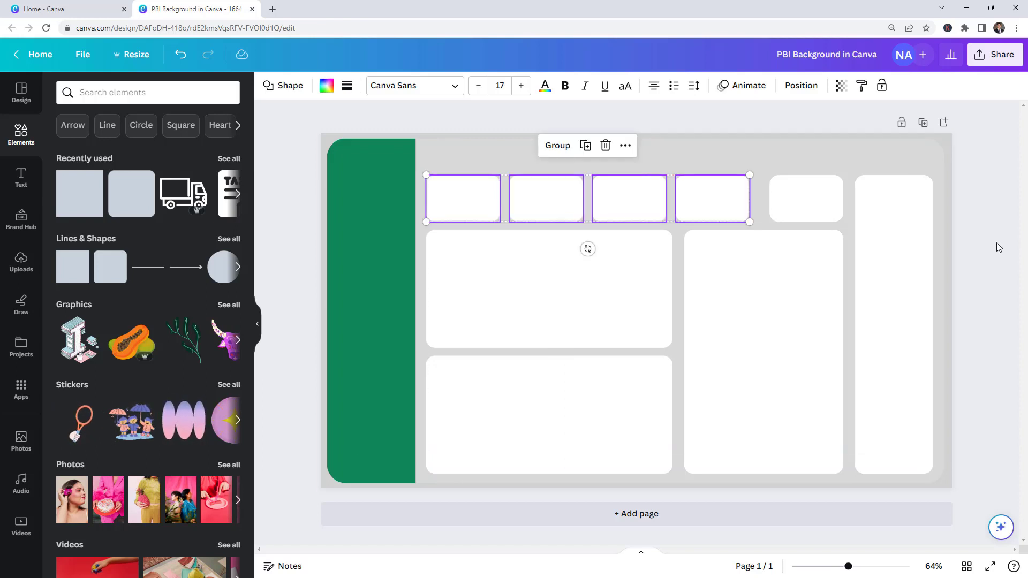
pyautogui.click(993, 245)
# Step: Space the five small cards evenly in the horizontal direction
pyautogui.click(488, 210)
pyautogui.keyDown('shift'); pyautogui.click(546, 200); pyautogui.keyUp('shift')
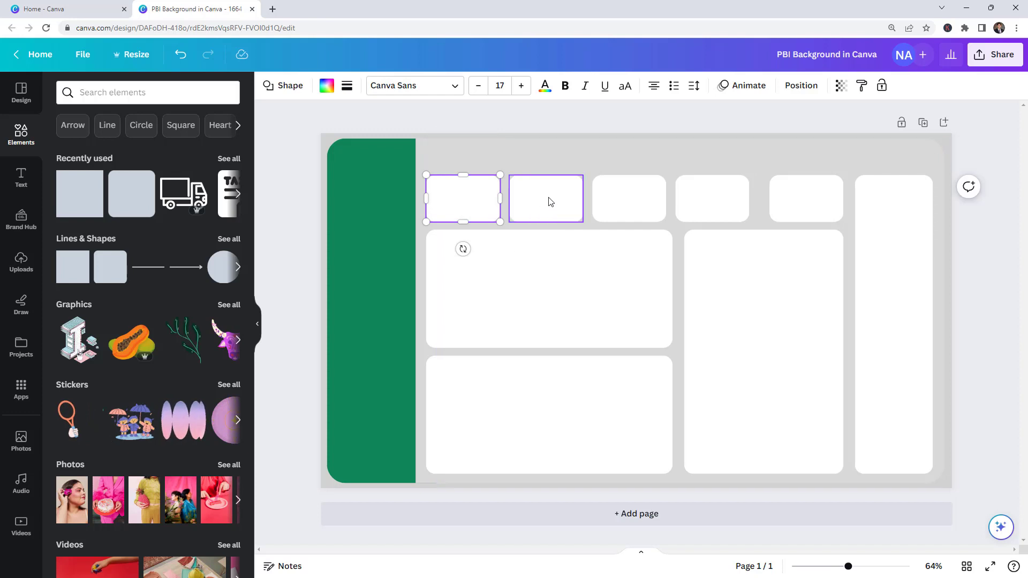
pyautogui.keyDown('shift'); pyautogui.click(631, 199); pyautogui.keyUp('shift')
pyautogui.keyDown('shift'); pyautogui.click(732, 202); pyautogui.keyUp('shift')
pyautogui.keyDown('shift'); pyautogui.click(789, 203); pyautogui.keyUp('shift')
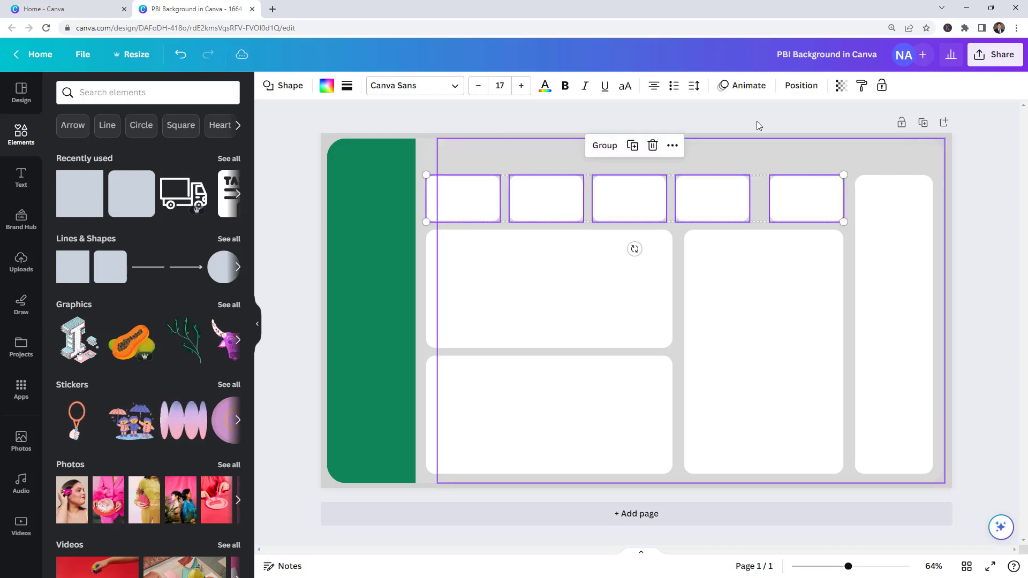
pyautogui.click(801, 86)
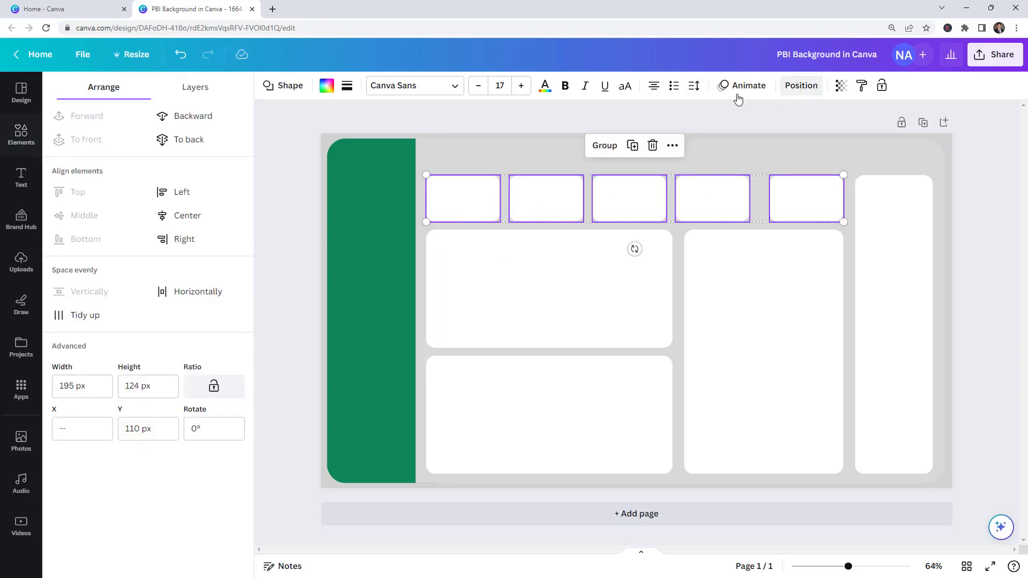
pyautogui.click(202, 300)
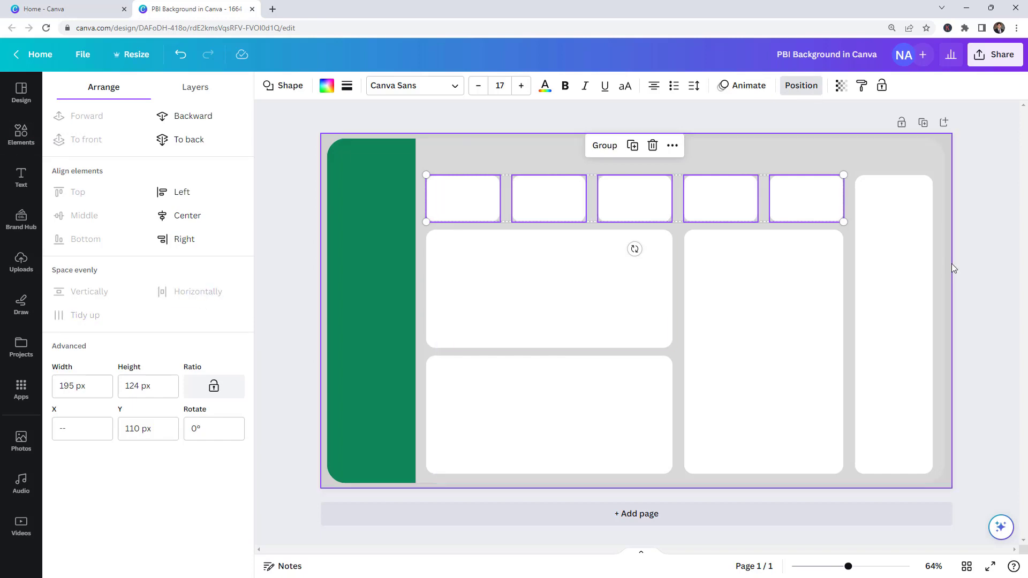
pyautogui.hotkey('ctrl', 'z')
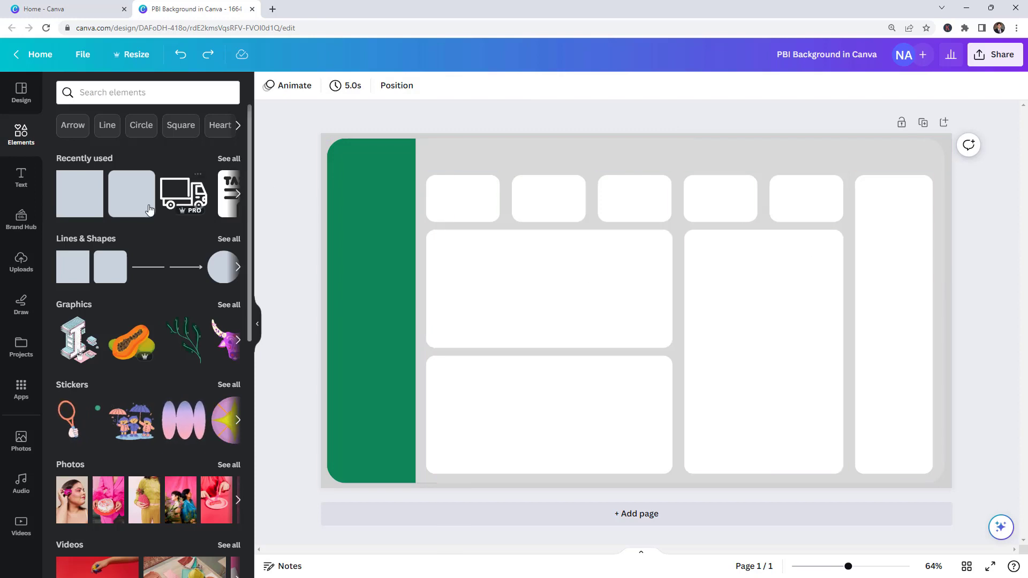
# Step: Search the elements library for "search bar" and limit the results to free items
pyautogui.click(131, 93)
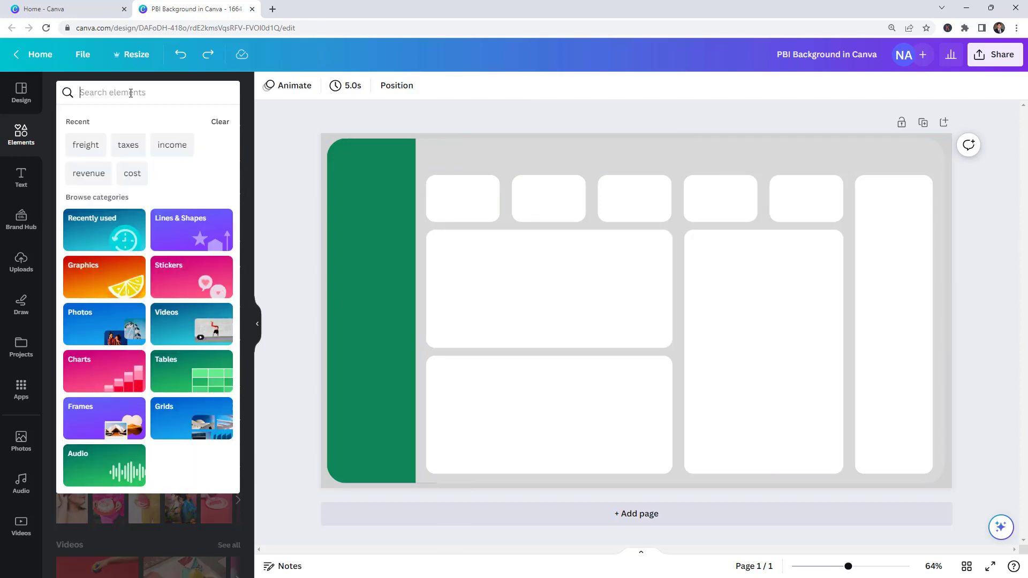
pyautogui.write('search')
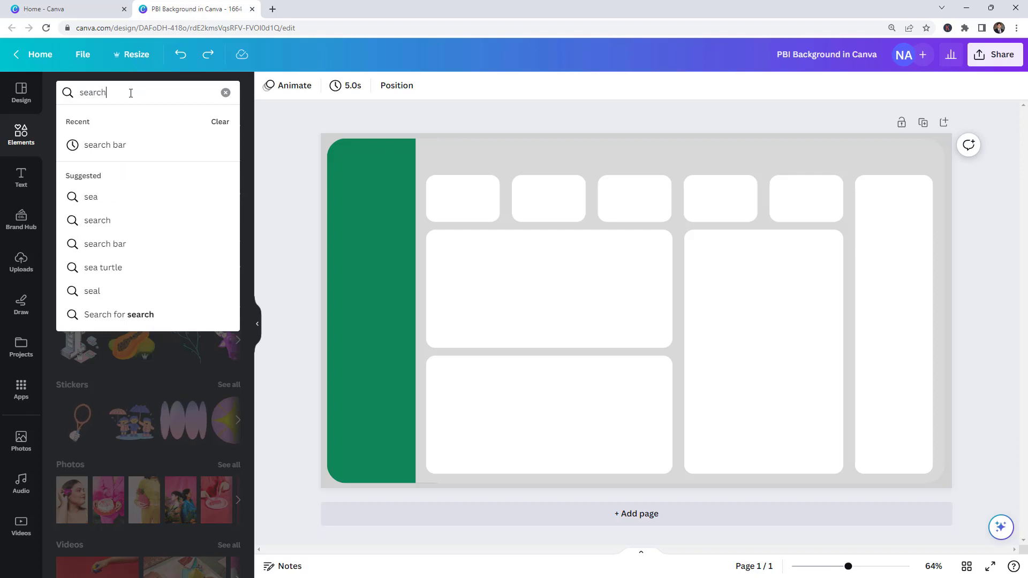
pyautogui.click(138, 144)
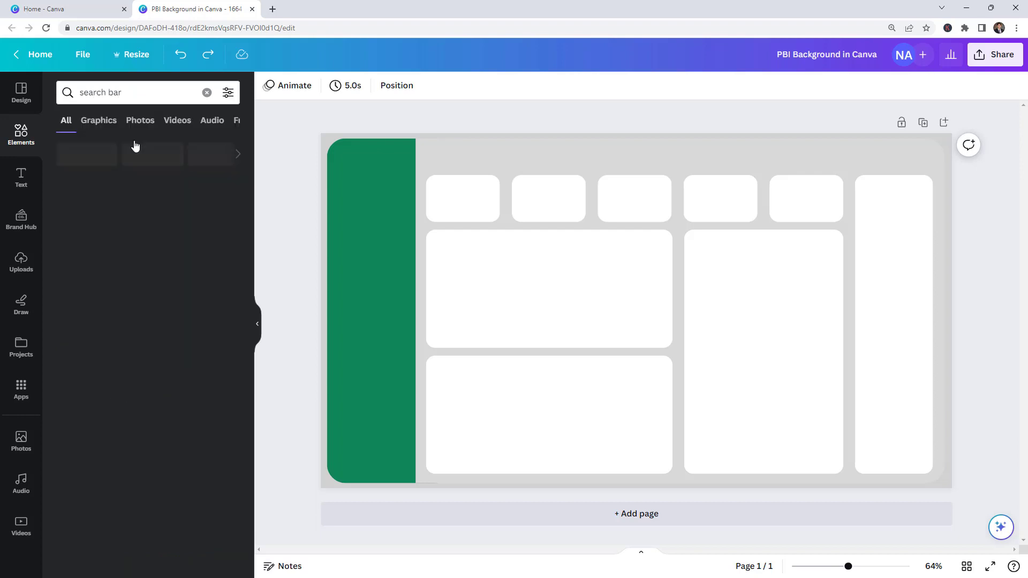
pyautogui.click(227, 93)
pyautogui.click(81, 419)
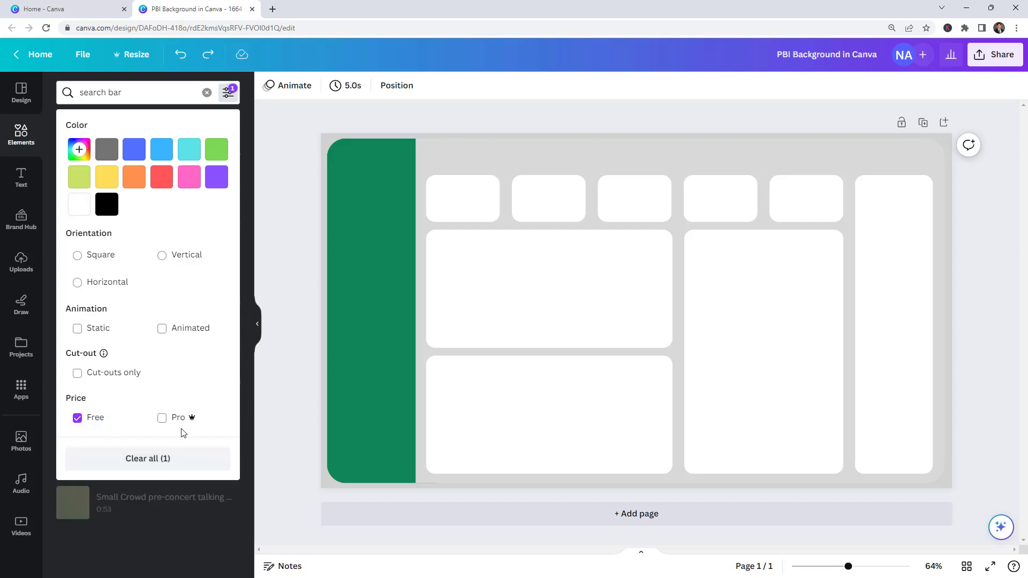
pyautogui.click(123, 87)
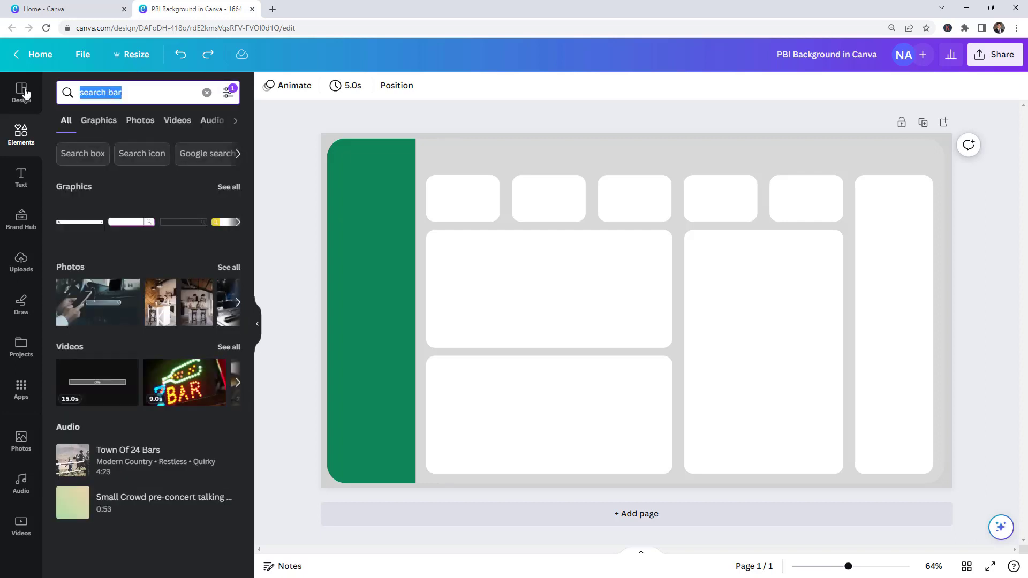
pyautogui.press('Return')
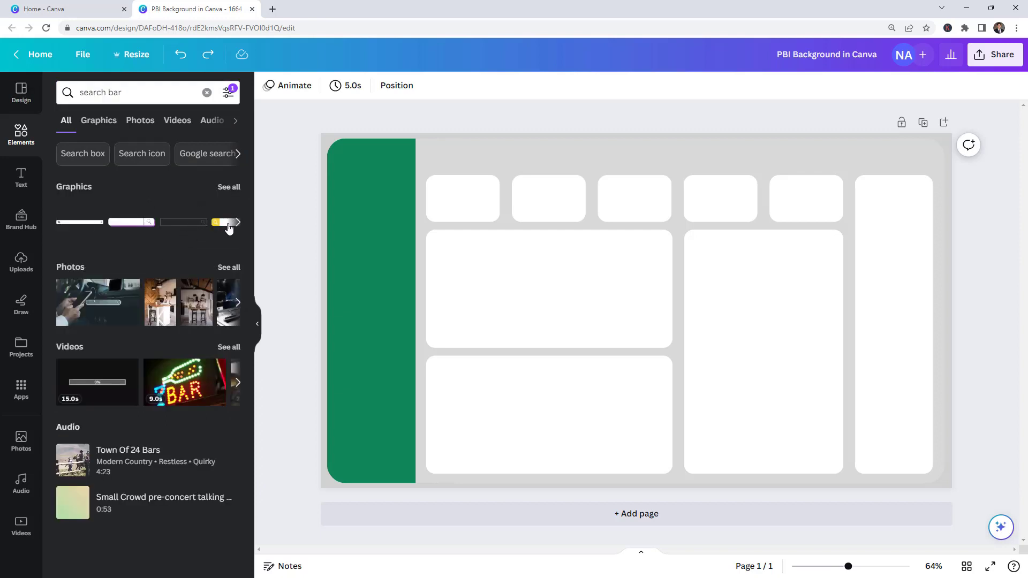
# Step: Insert the yellow and white search bar graphic and shrink it to the narrow card's width, directly above that card
pyautogui.click(238, 223)
pyautogui.click(86, 223)
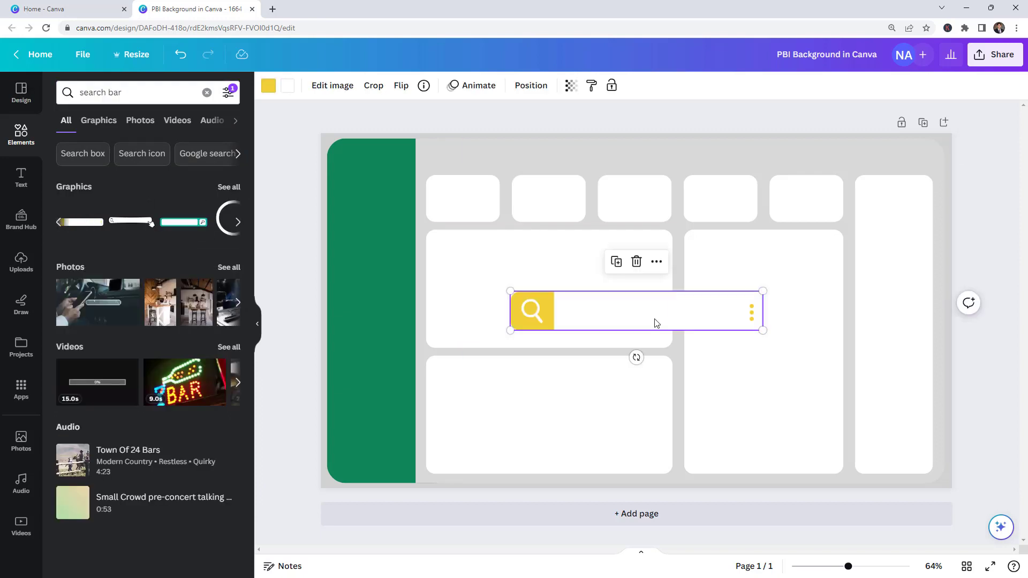
pyautogui.moveTo(657, 324); pyautogui.dragTo(796, 157)
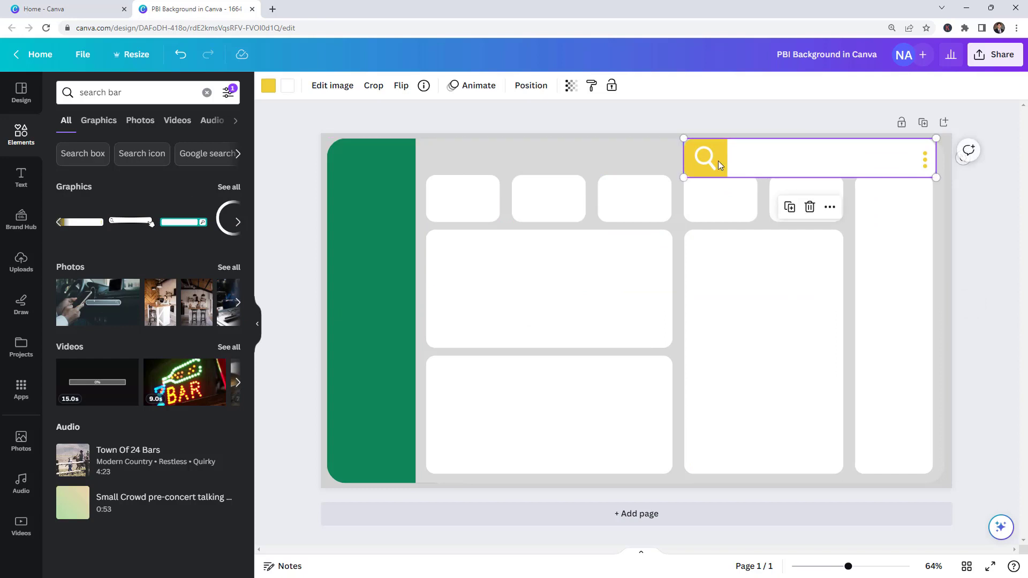
pyautogui.moveTo(684, 177); pyautogui.dragTo(857, 174)
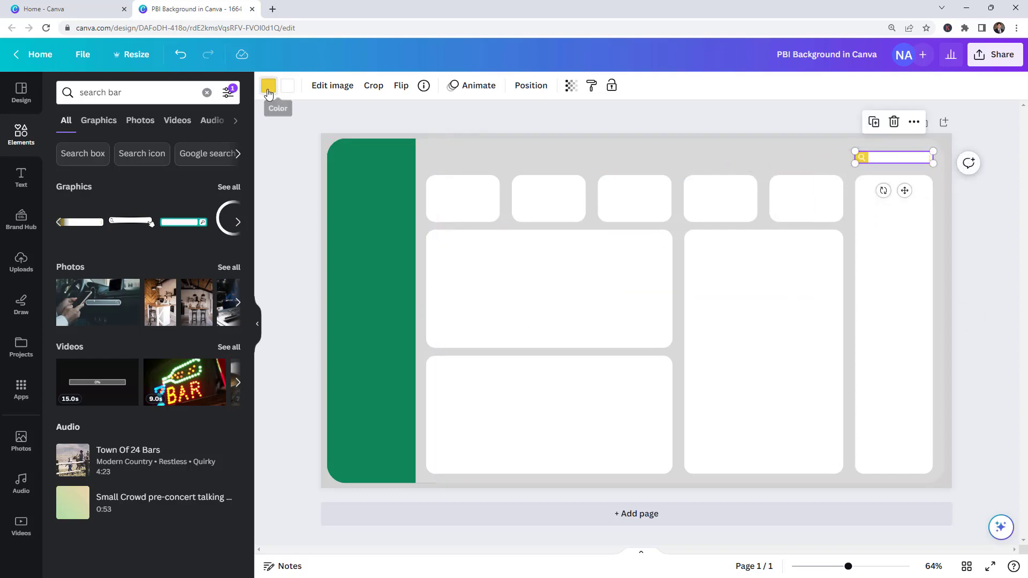
# Step: Recolor the search bar's yellow parts with the document's green
pyautogui.click(269, 94)
pyautogui.click(96, 164)
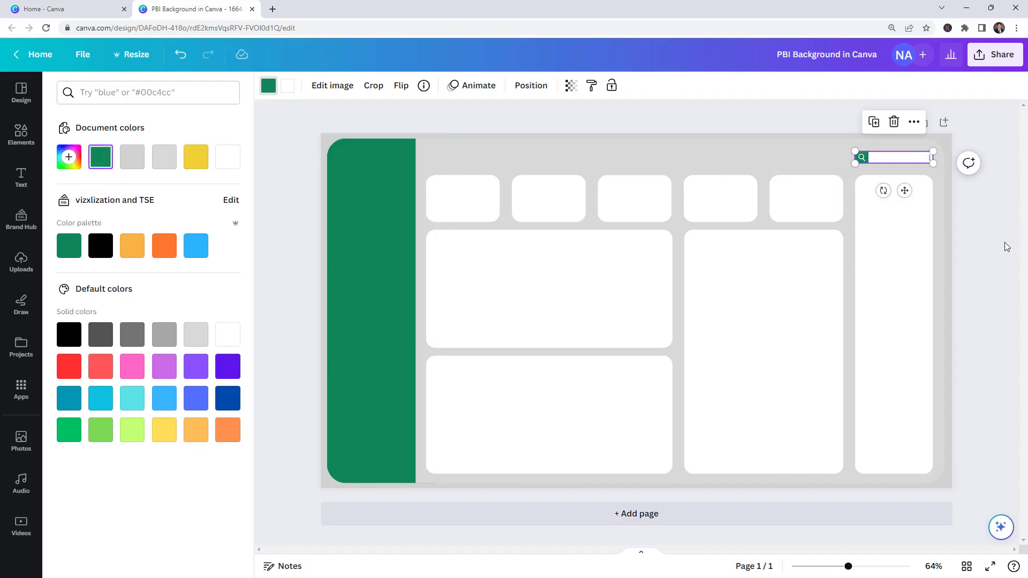
pyautogui.click(985, 244)
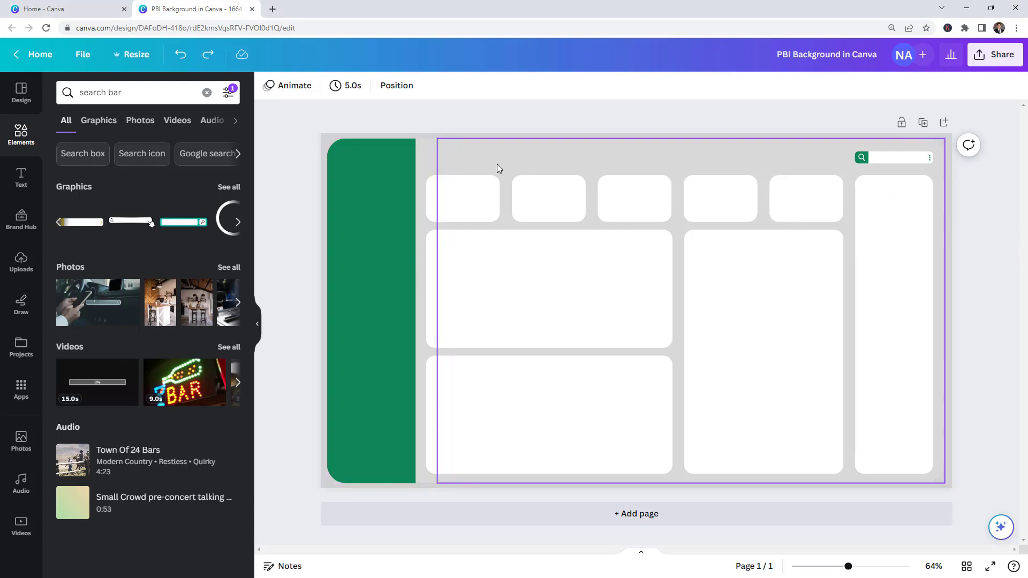
pyautogui.click(457, 214)
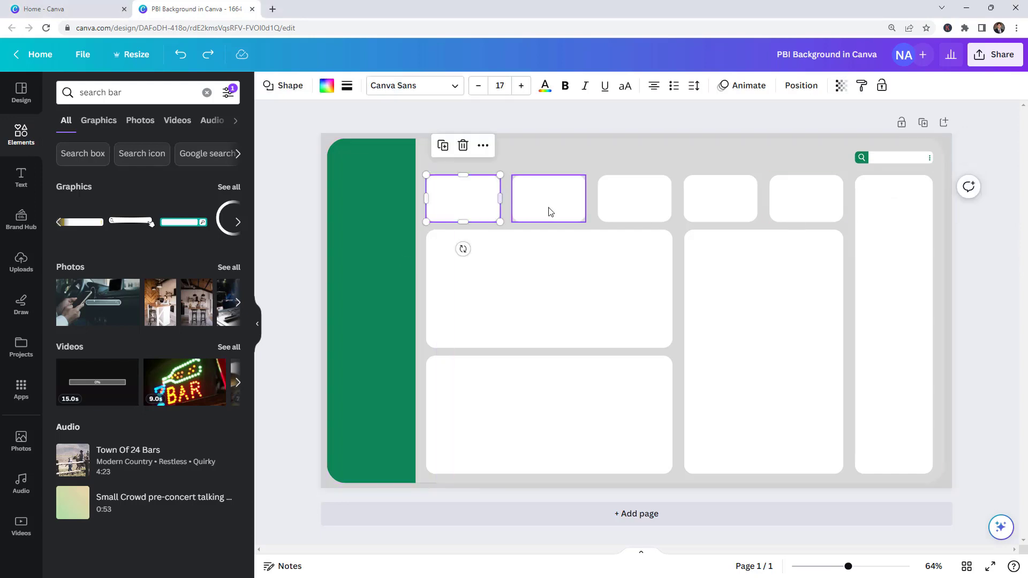
pyautogui.click(552, 211)
pyautogui.click(616, 211)
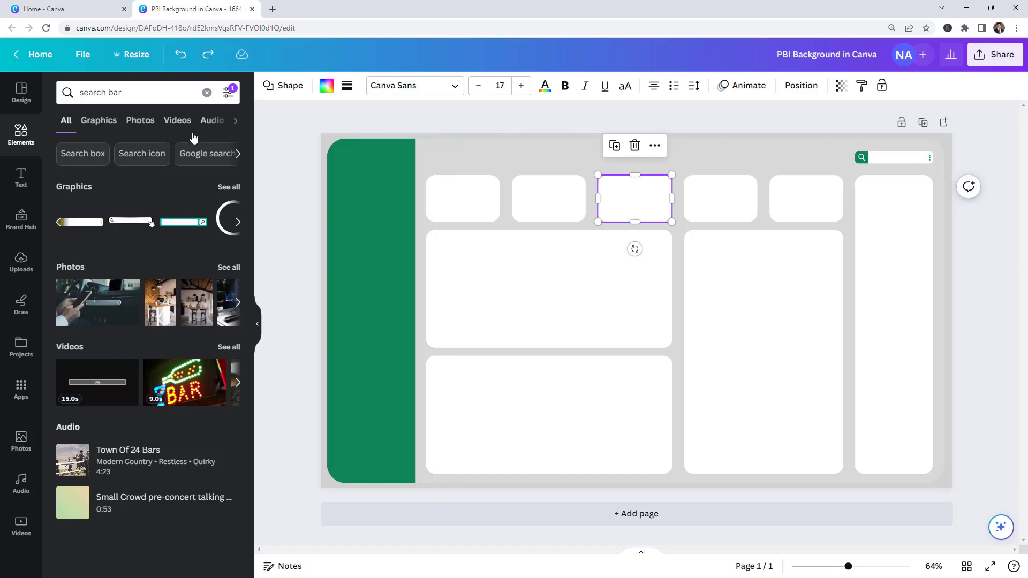
# Step: Search the elements for "profit" and insert the rising bar chart graphic as a small icon inside the first small card's left edge
pyautogui.click(140, 92)
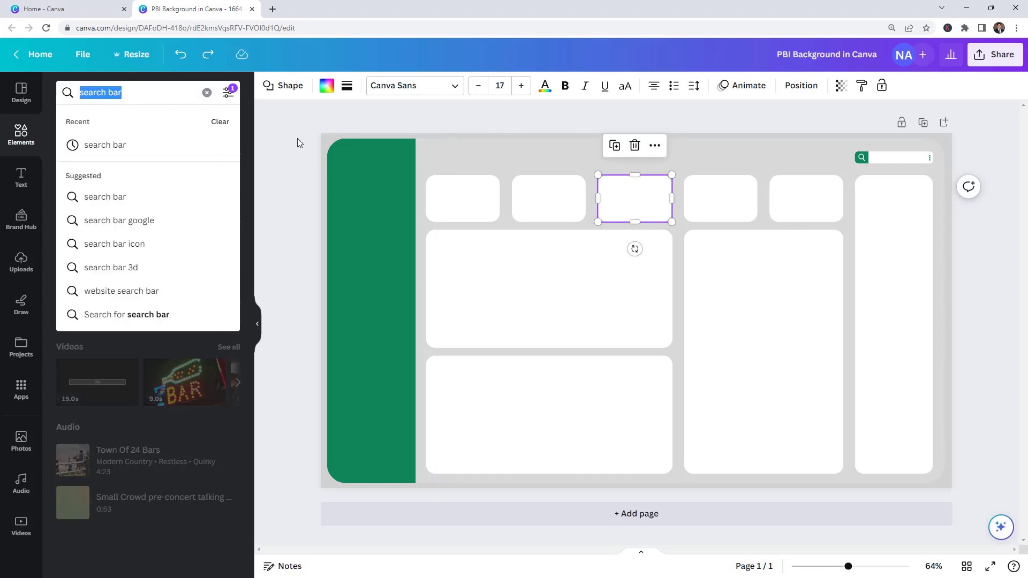
pyautogui.write('profit')
pyautogui.press('Return')
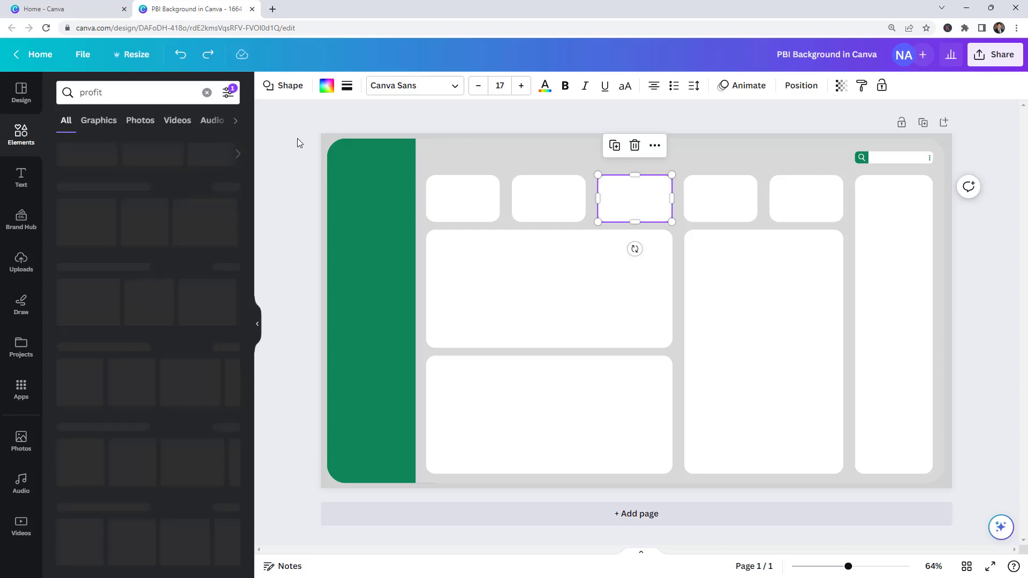
pyautogui.click(138, 237)
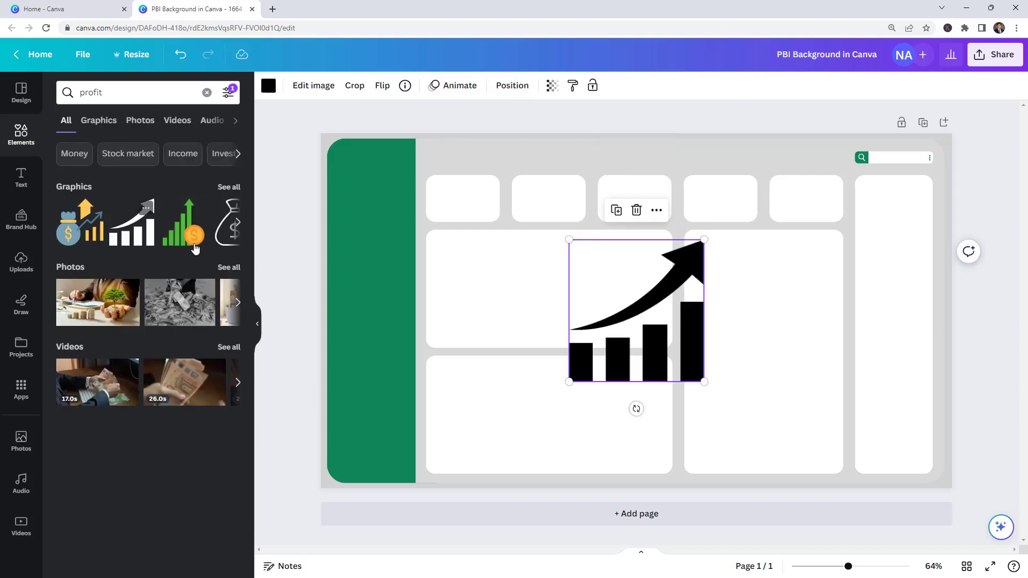
pyautogui.moveTo(569, 239); pyautogui.dragTo(439, 200)
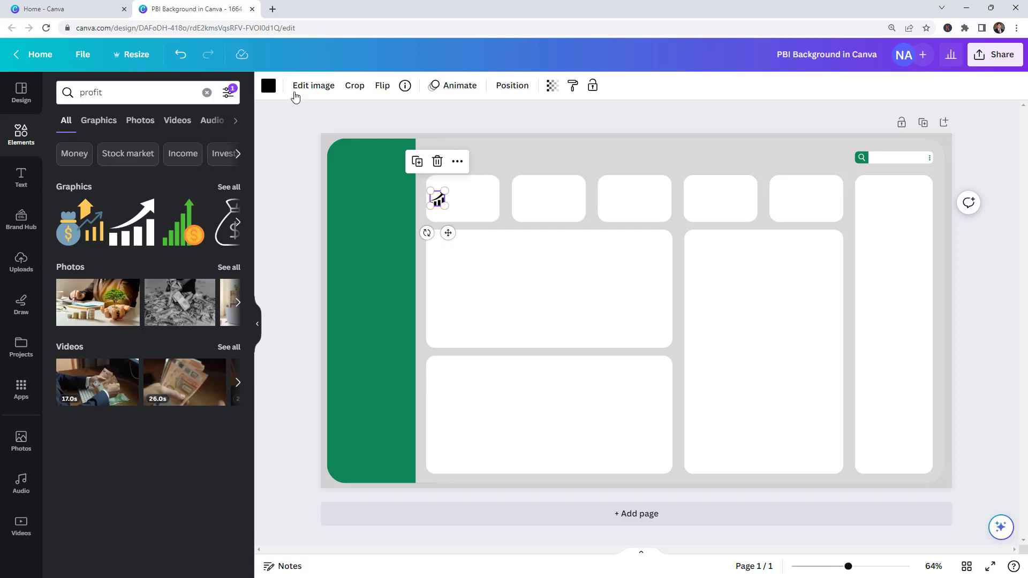
# Step: Recolor the rising bar chart icon with the document's green
pyautogui.click(269, 88)
pyautogui.click(131, 157)
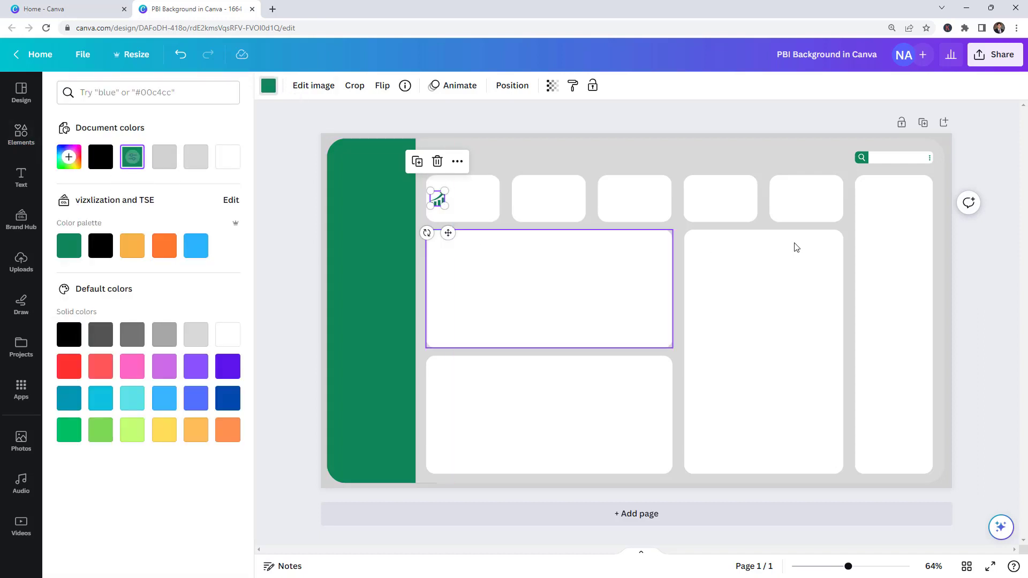
pyautogui.press('Escape')
pyautogui.click(534, 146)
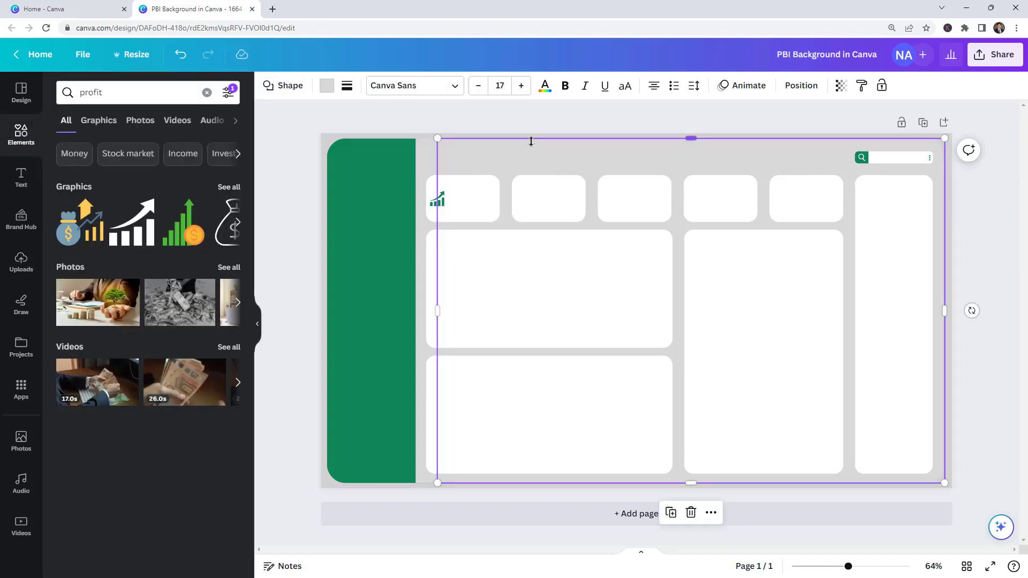
# Step: Search the elements for "income" and insert the hand with money bag graphic as a small icon inside the second small card's left edge
pyautogui.click(21, 134)
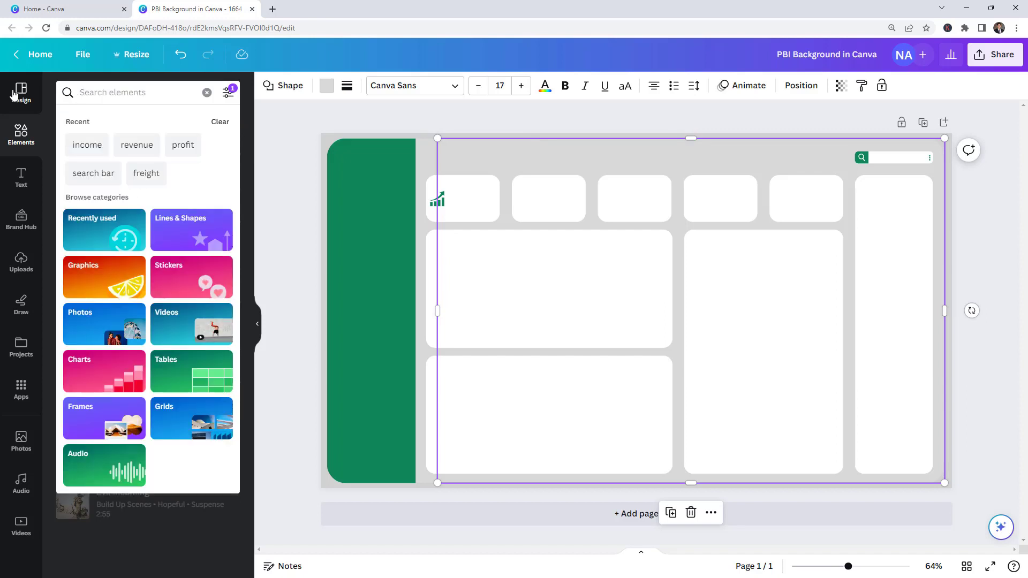
pyautogui.click(88, 144)
pyautogui.click(79, 222)
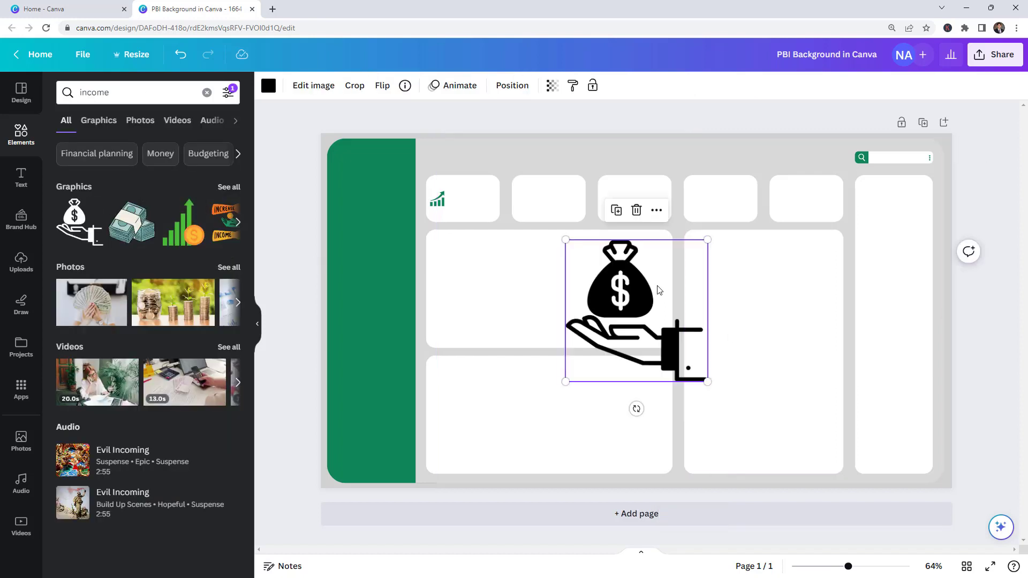
pyautogui.moveTo(565, 240); pyautogui.dragTo(523, 200)
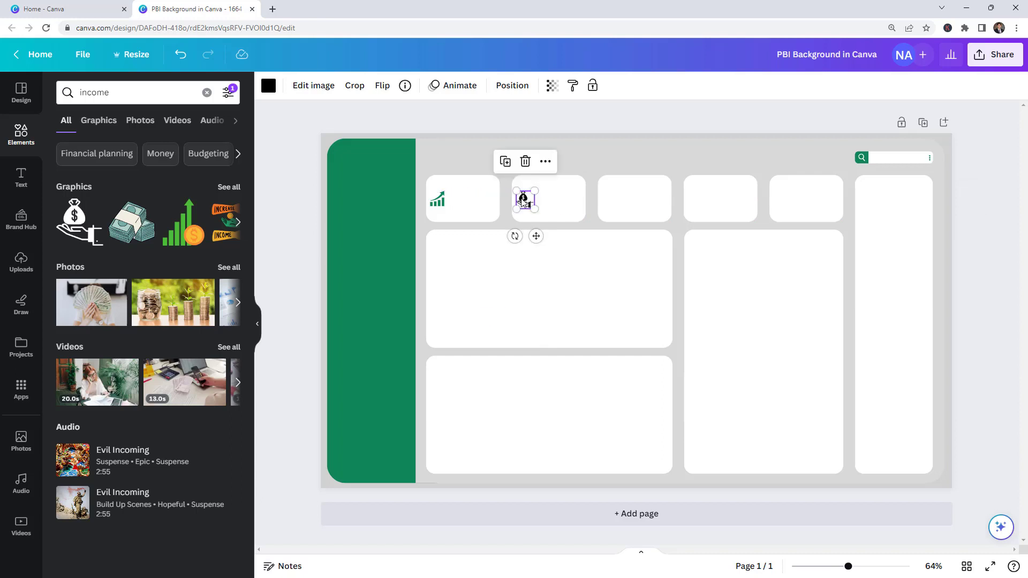
# Step: Recolor the hand with money bag icon with the document's green
pyautogui.click(268, 85)
pyautogui.click(132, 156)
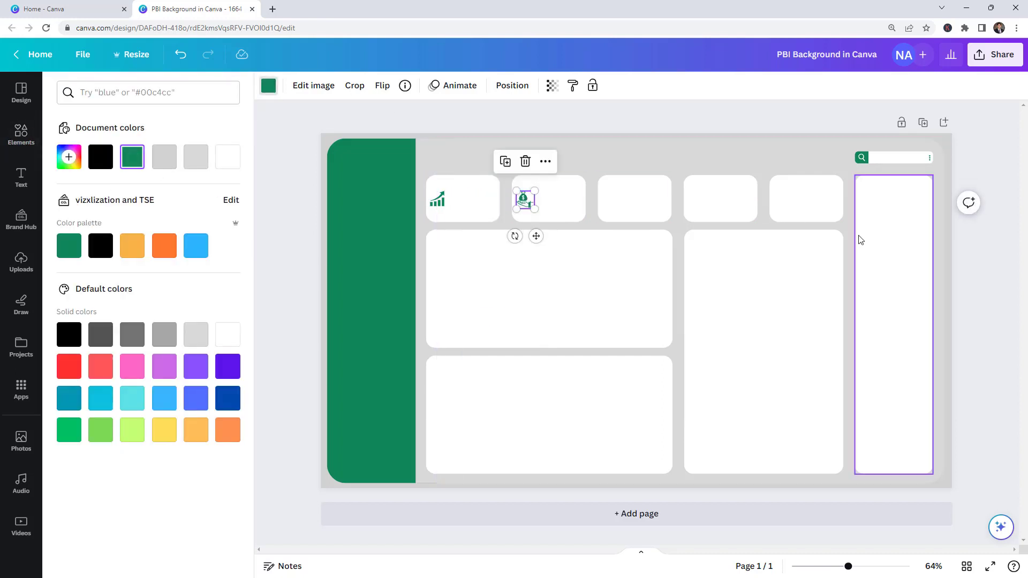
pyautogui.click(983, 250)
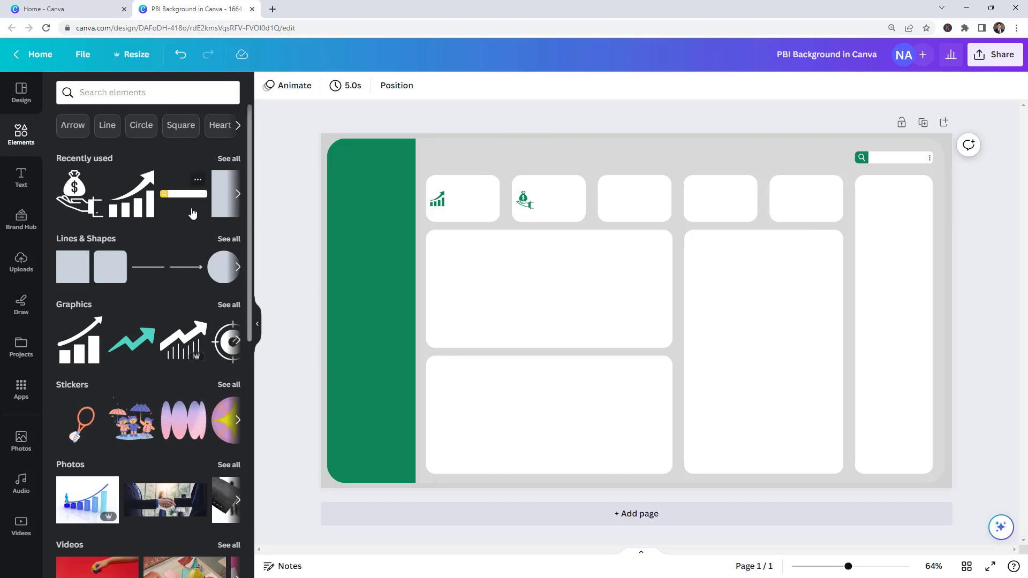
# Step: Insert the recently used falling dollar chart graphic and shrink it to an icon inside the third small card's left edge
pyautogui.click(238, 194)
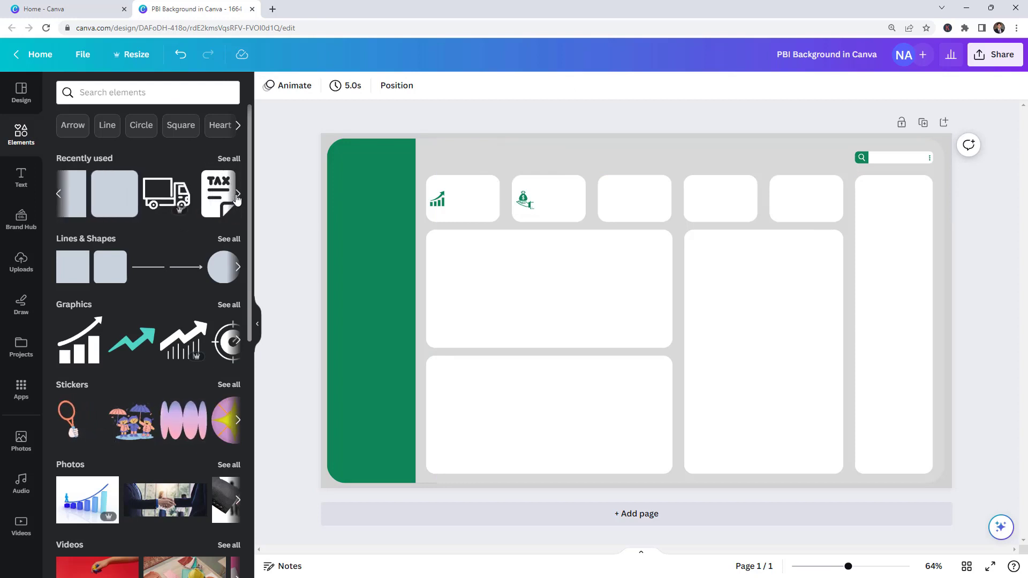
pyautogui.click(238, 194)
pyautogui.click(184, 192)
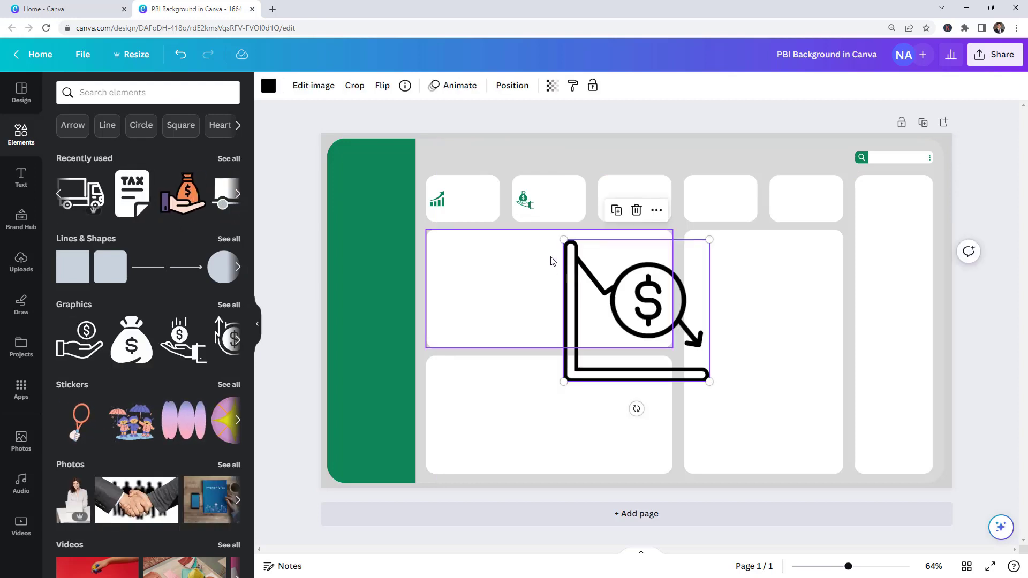
pyautogui.moveTo(564, 239); pyautogui.dragTo(606, 198)
# Step: Recolor the falling dollar chart icon with the document's green
pyautogui.click(269, 87)
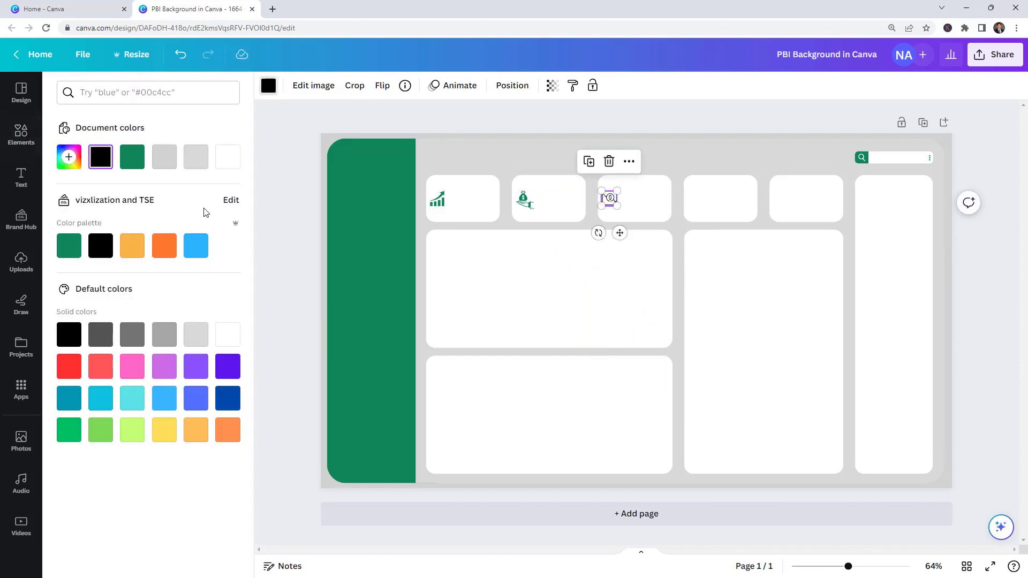
pyautogui.click(133, 157)
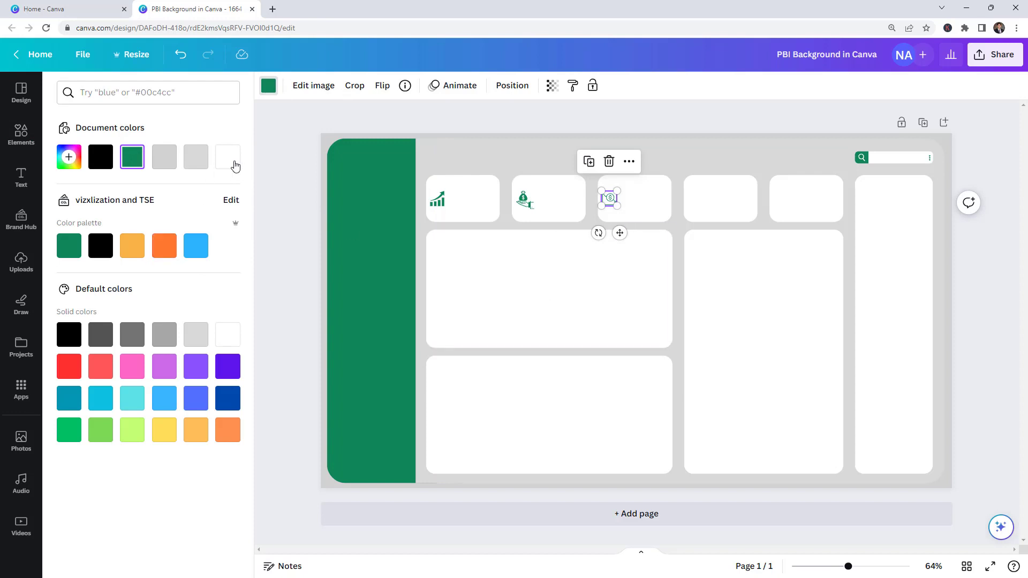
pyautogui.click(725, 164)
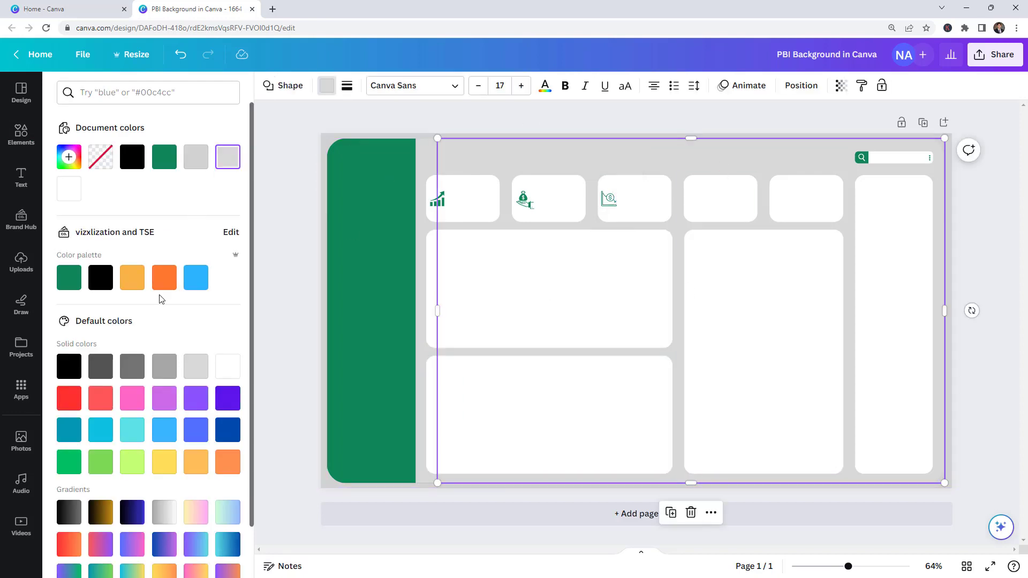
# Step: Insert the recently used TAX document graphic and shrink it to an icon inside the fourth small card's left edge
pyautogui.click(21, 134)
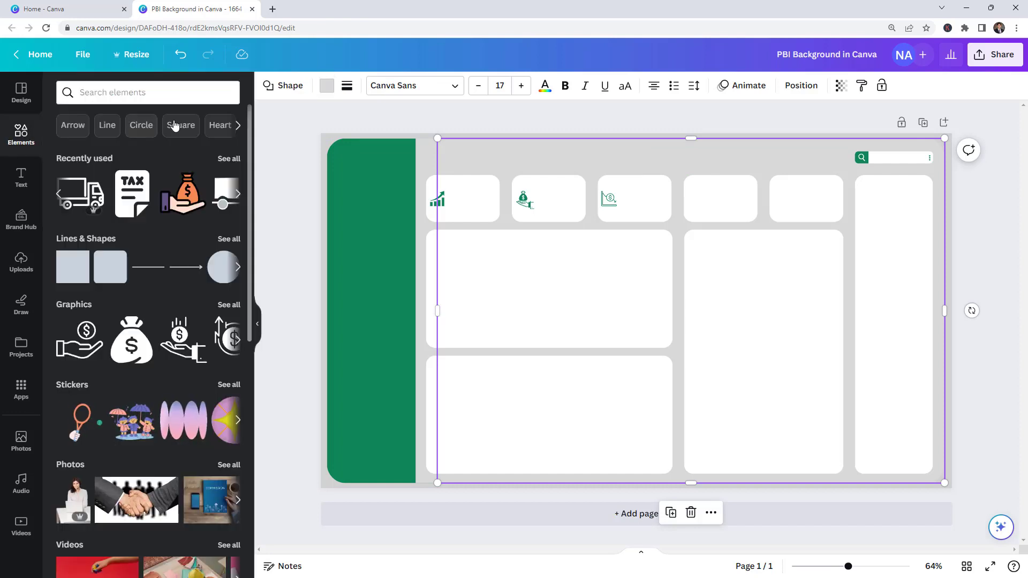
pyautogui.click(131, 198)
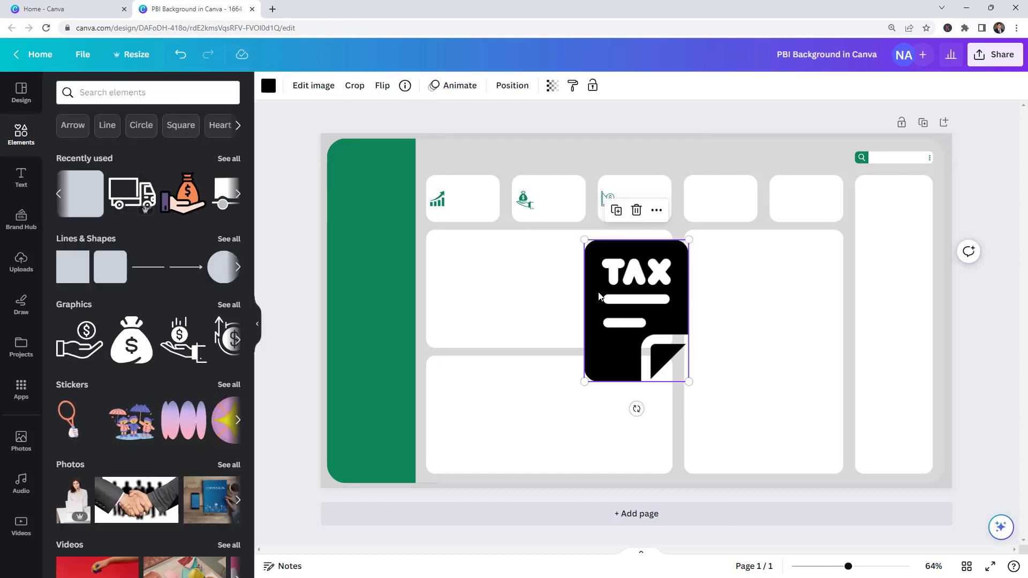
pyautogui.moveTo(584, 241); pyautogui.dragTo(693, 199)
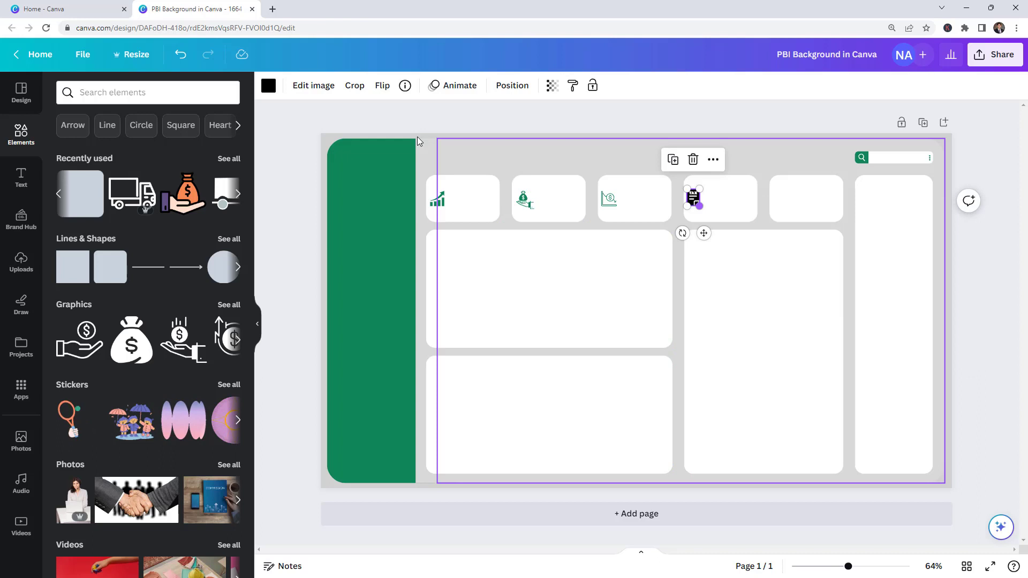
# Step: Recolor the TAX document icon with the document's green
pyautogui.click(269, 86)
pyautogui.click(131, 160)
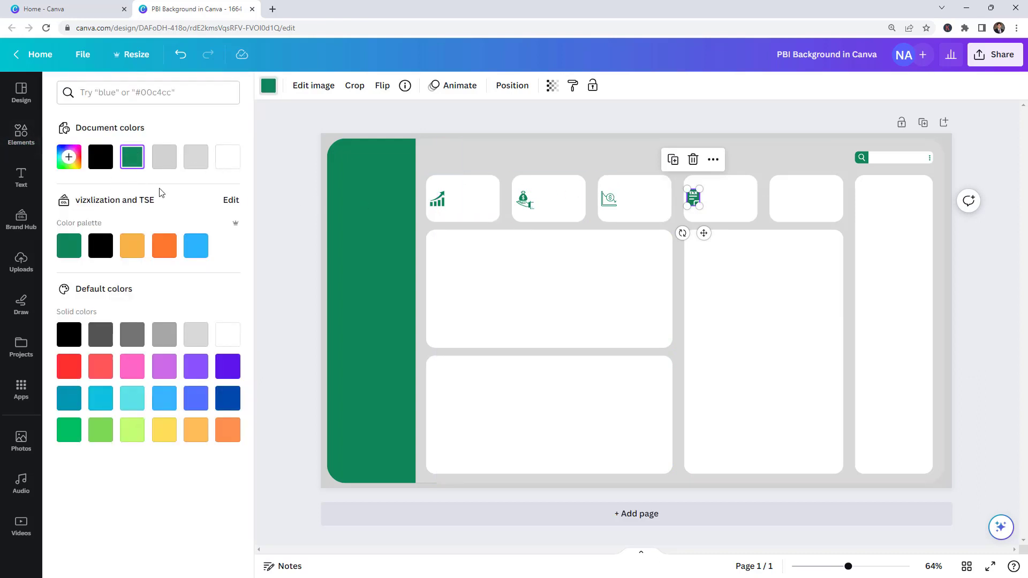
pyautogui.press('Escape')
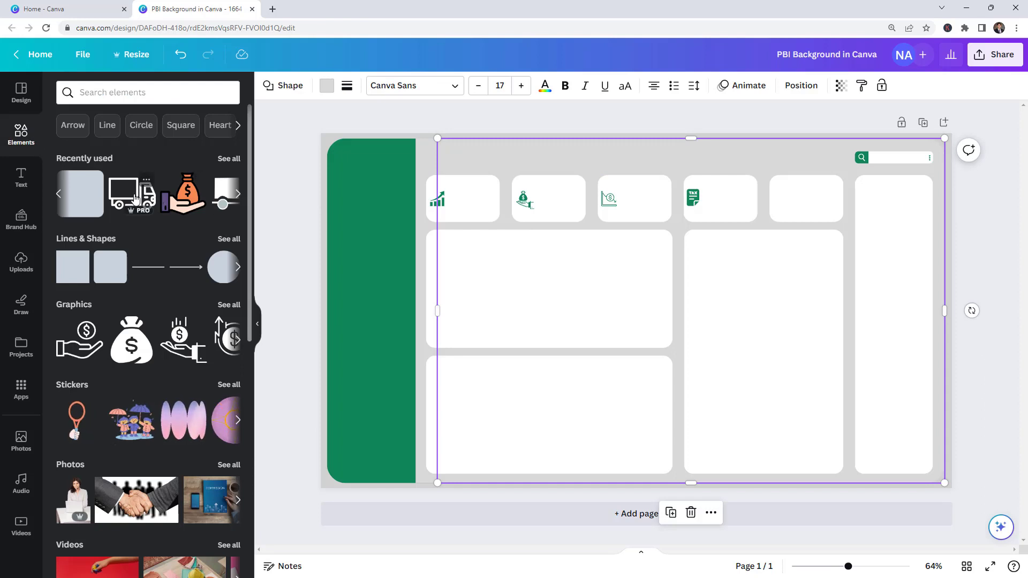
# Step: Insert the recently used black truck with brown wheels and shrink it over the large card below the fourth and fifth small cards
pyautogui.click(238, 196)
pyautogui.click(165, 193)
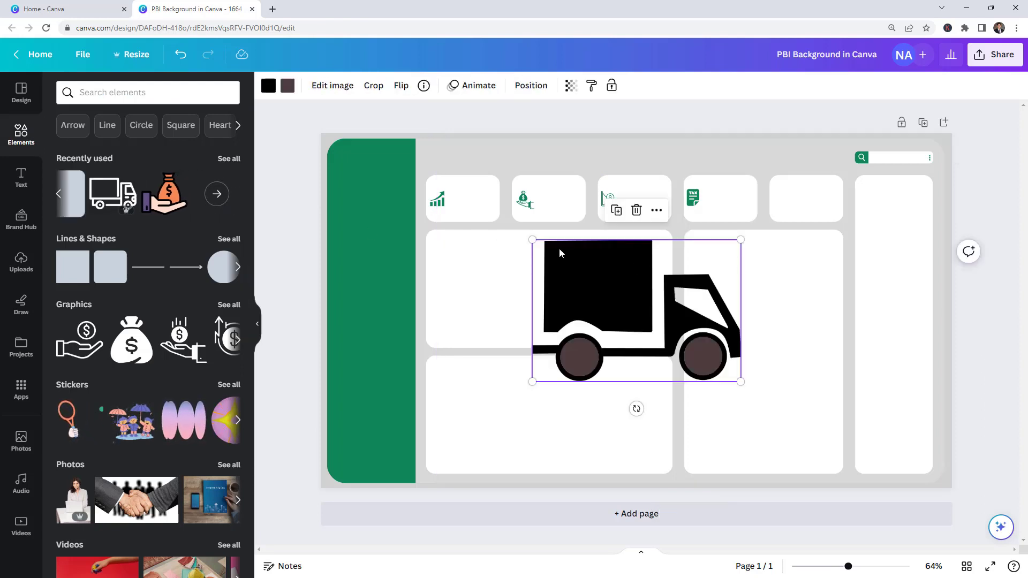
pyautogui.moveTo(531, 239); pyautogui.dragTo(617, 297)
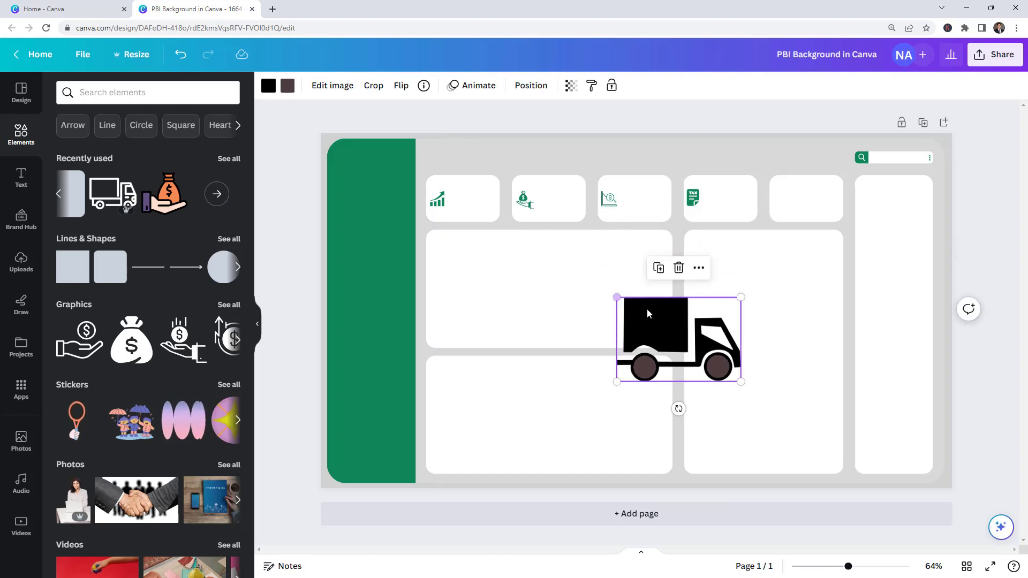
pyautogui.moveTo(687, 337); pyautogui.dragTo(765, 322)
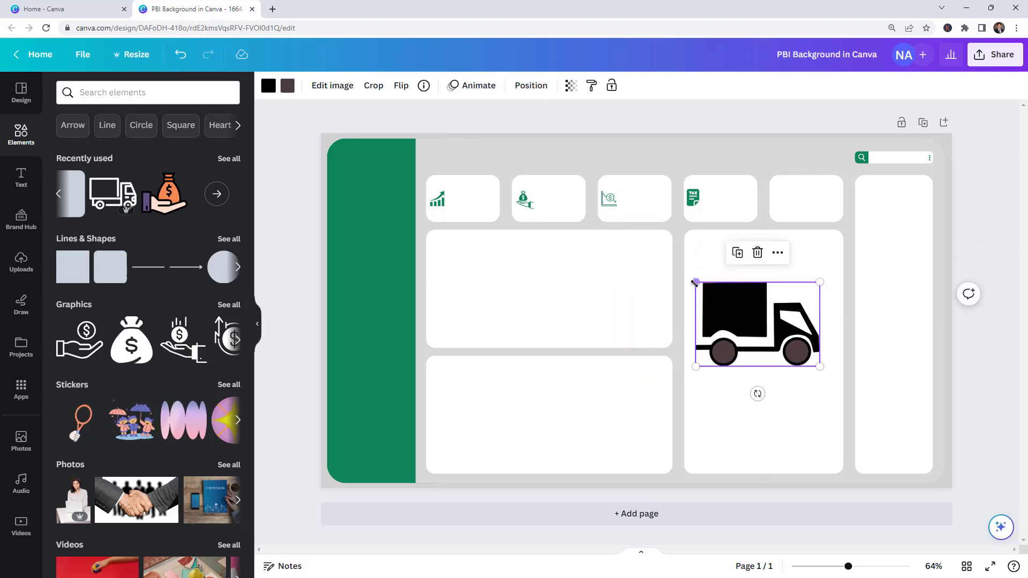
pyautogui.moveTo(694, 282); pyautogui.dragTo(738, 311)
# Step: Search the elements library for "freight" and browse the truck graphics
pyautogui.click(174, 96)
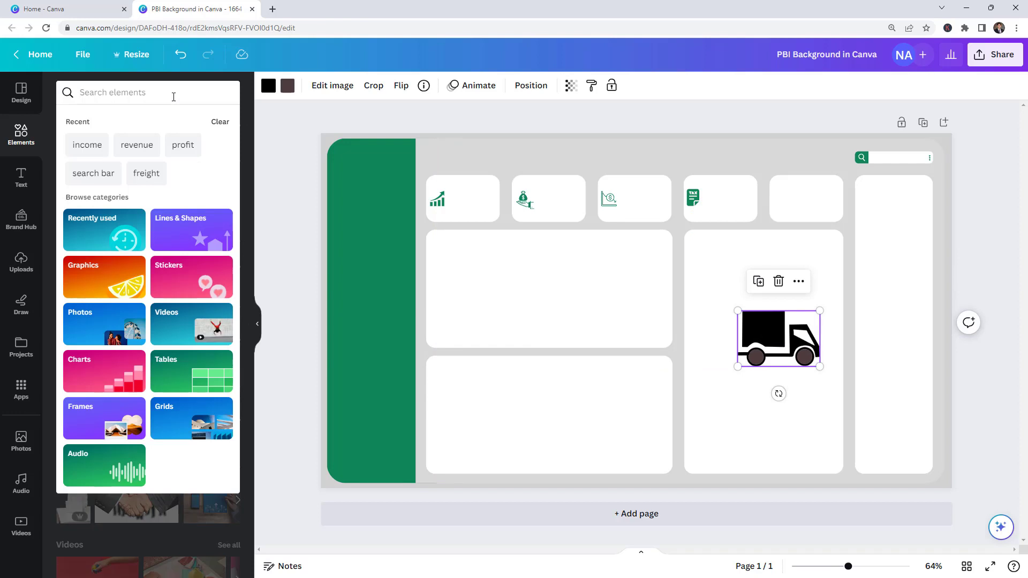
pyautogui.write('fre')
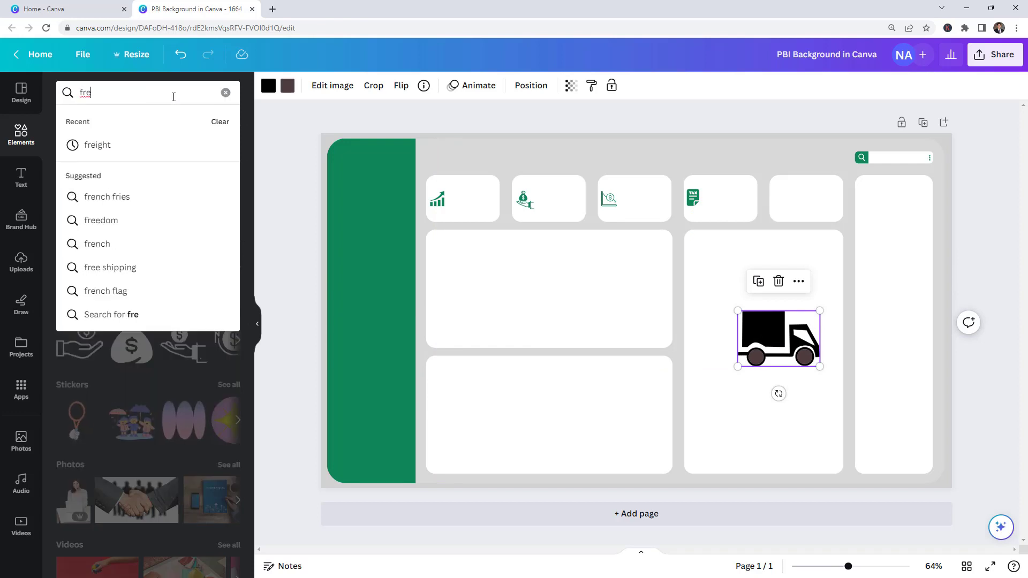
pyautogui.write('ight')
pyautogui.press('Return')
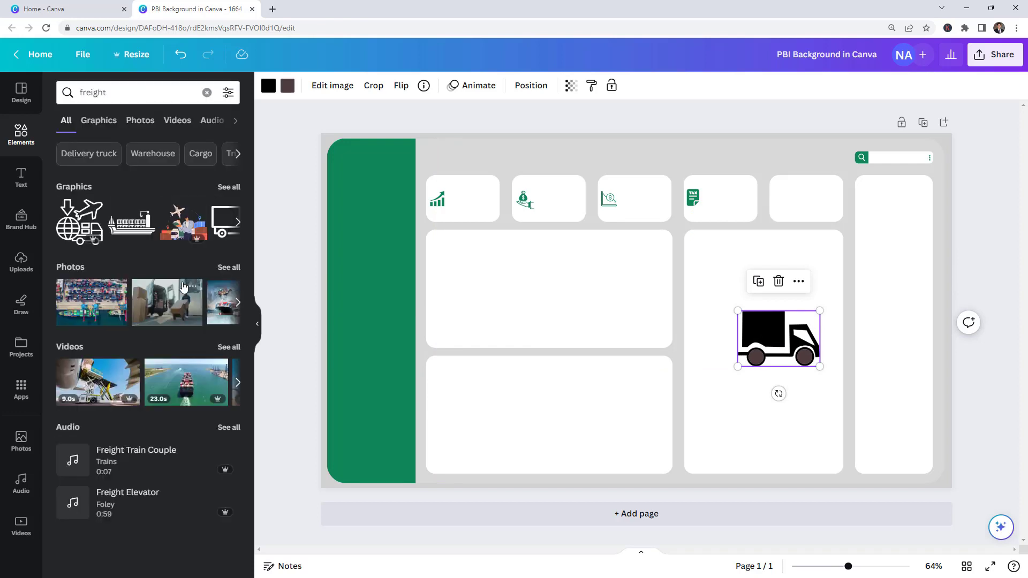
pyautogui.click(238, 222)
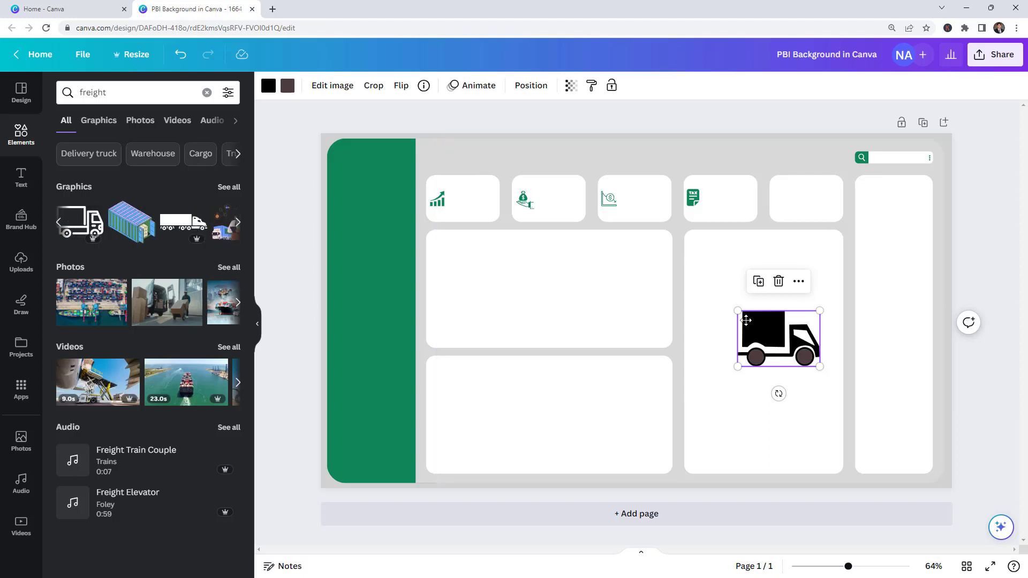
# Step: Place the truck as a small icon inside the fifth small card's left edge and recolor its black and brown parts with the document's green
pyautogui.moveTo(745, 320); pyautogui.dragTo(785, 203)
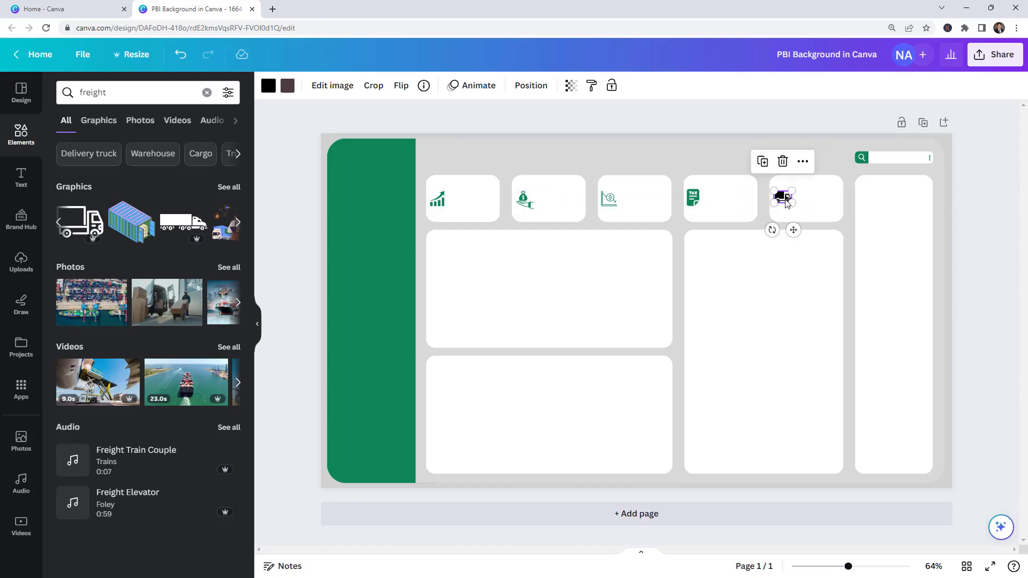
pyautogui.click(268, 86)
pyautogui.click(132, 157)
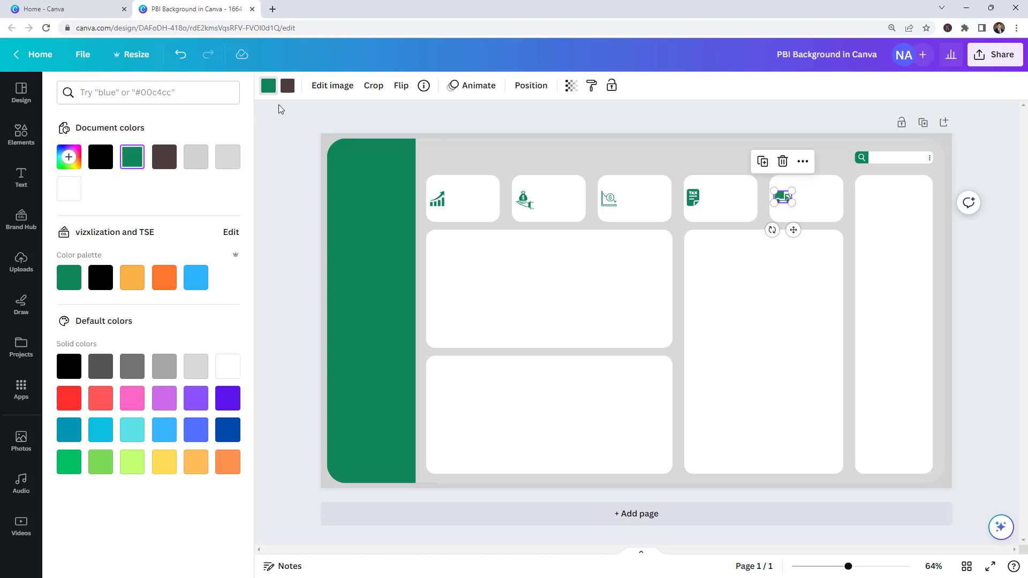
pyautogui.click(287, 88)
pyautogui.click(137, 162)
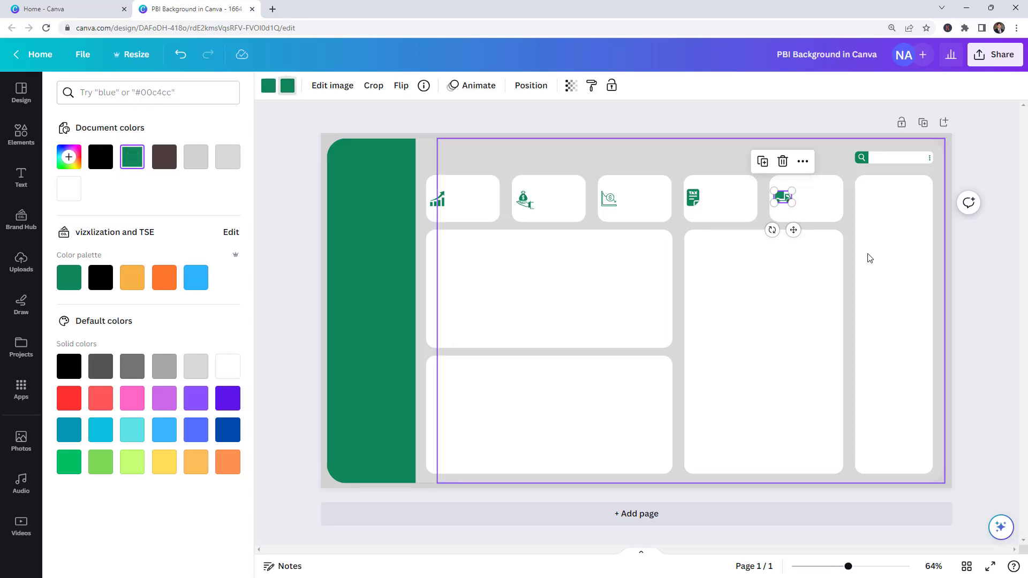
pyautogui.click(975, 262)
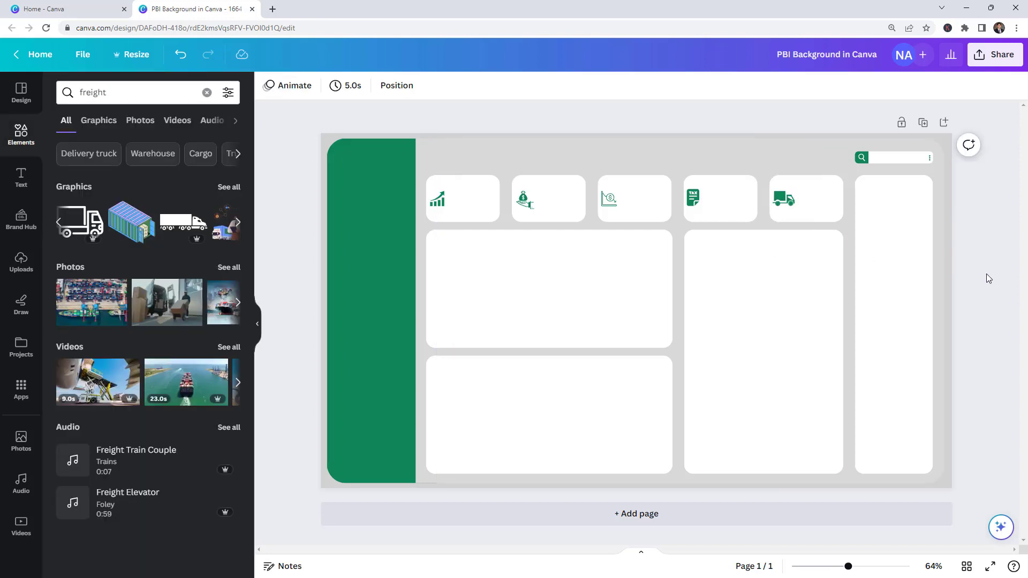
# Step: Add a second page and paste a copy of all of page 1's design elements onto it
pyautogui.click(943, 123)
pyautogui.scroll(5, 685, 287)
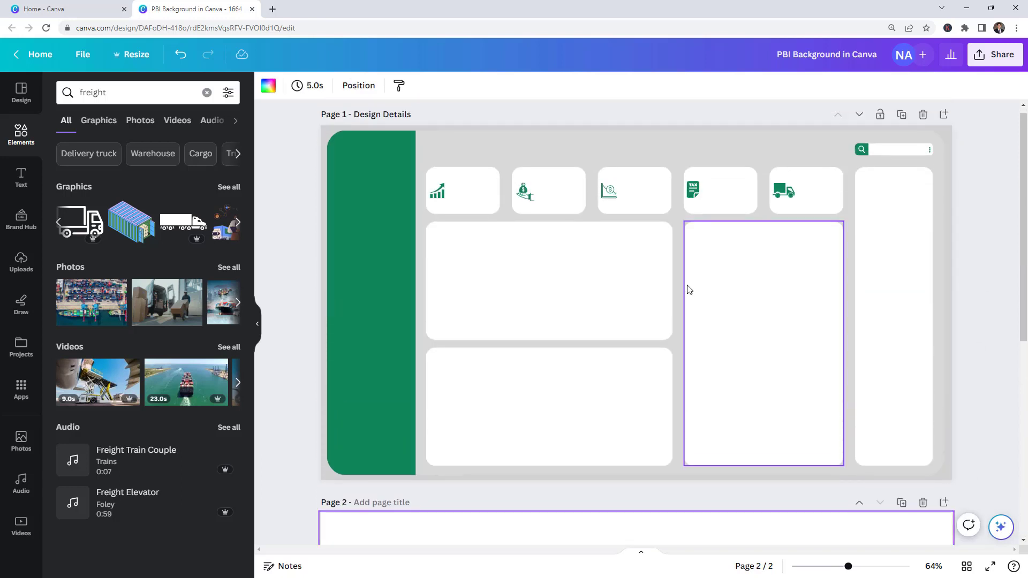
pyautogui.moveTo(281, 127); pyautogui.dragTo(998, 497)
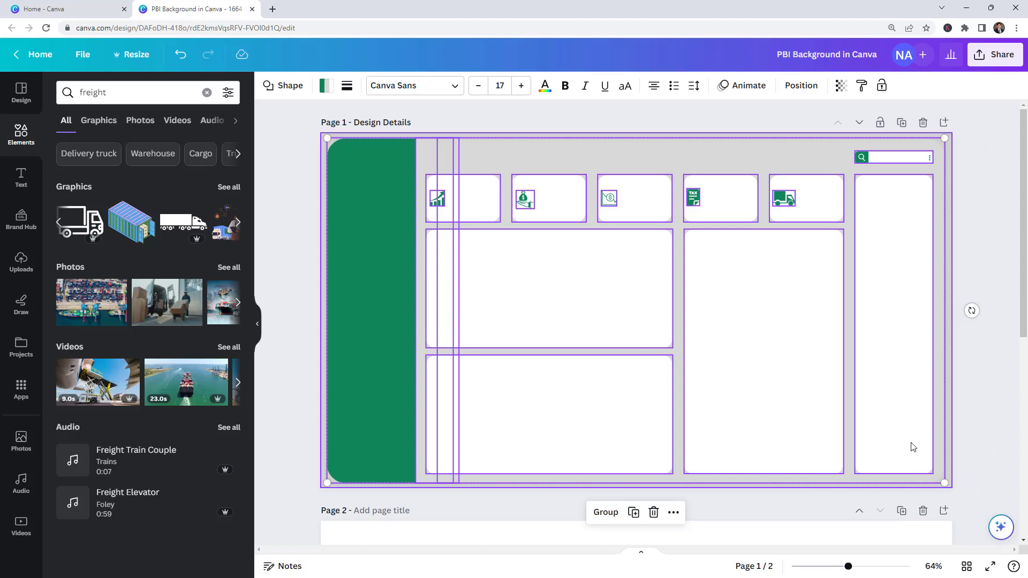
pyautogui.scroll(-6, 746, 380)
pyautogui.click(573, 348)
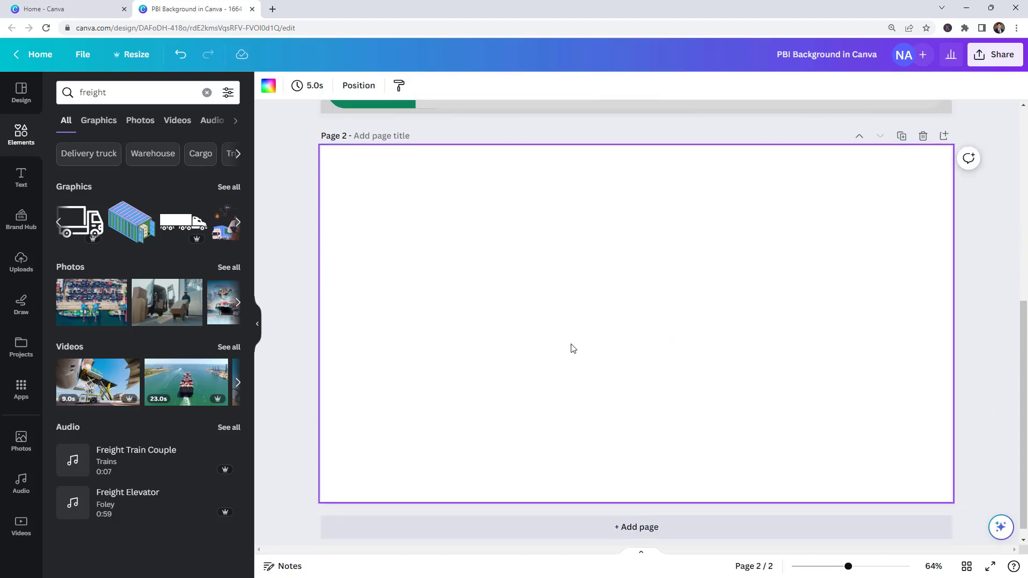
pyautogui.hotkey('ctrl', 'v')
pyautogui.click(975, 268)
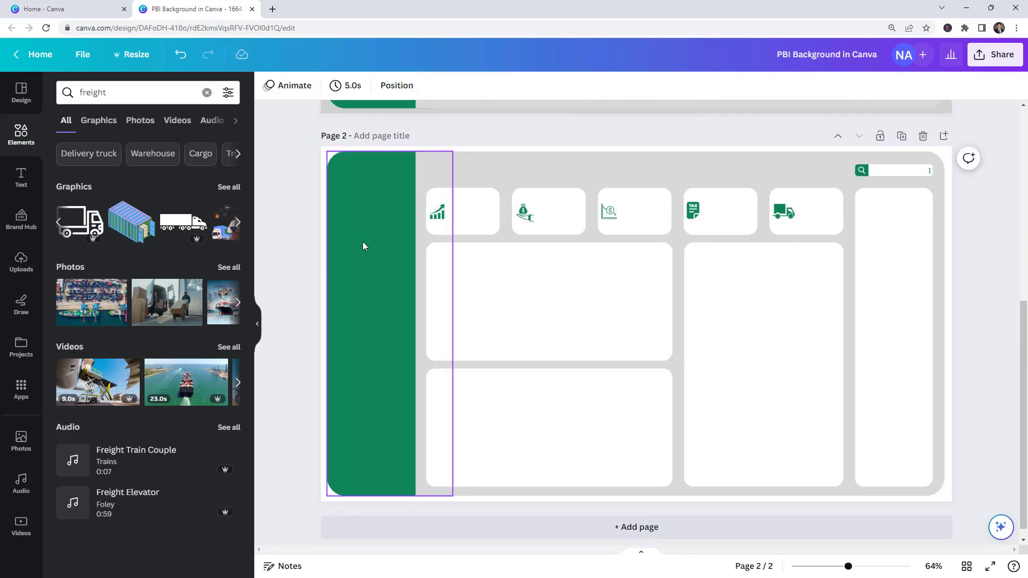
# Step: Recolor the green side panel on page 2 with the black of the brand color palette
pyautogui.click(343, 225)
pyautogui.click(325, 86)
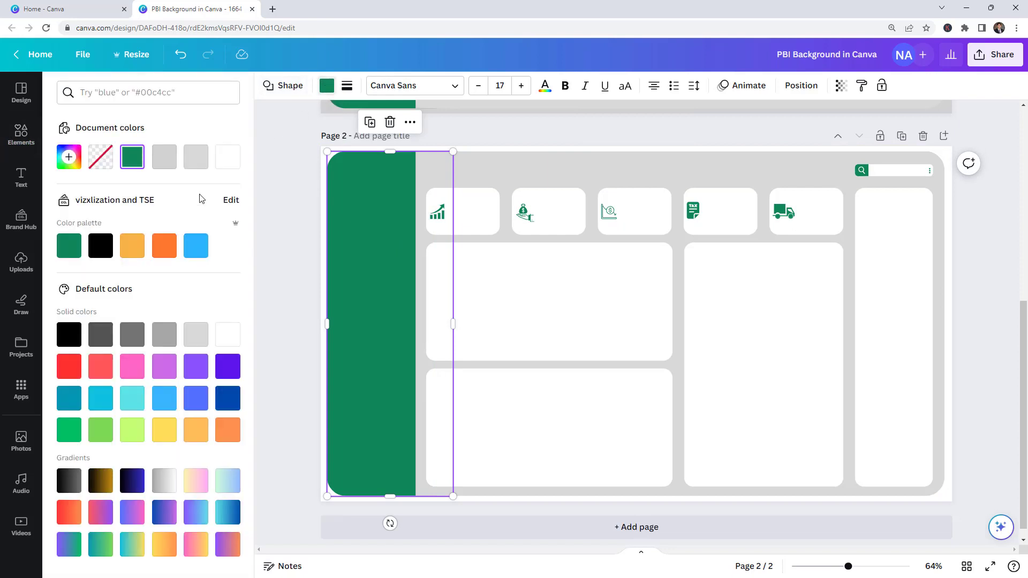
pyautogui.click(100, 246)
pyautogui.press('Escape')
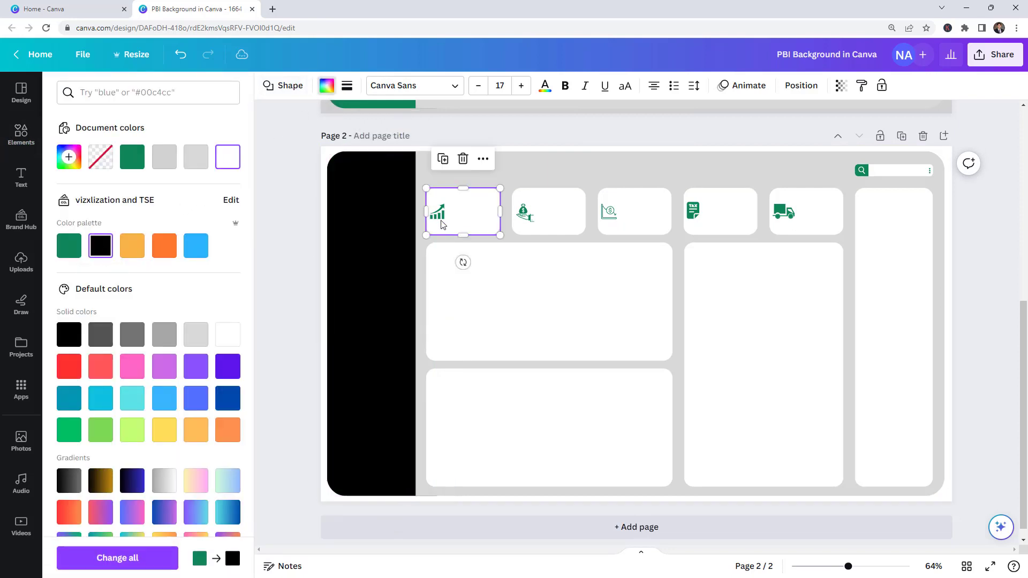
# Step: Recolor the growth chart, money-in-hand and cost chart icons in page 2's first three small cards black
pyautogui.click(437, 214)
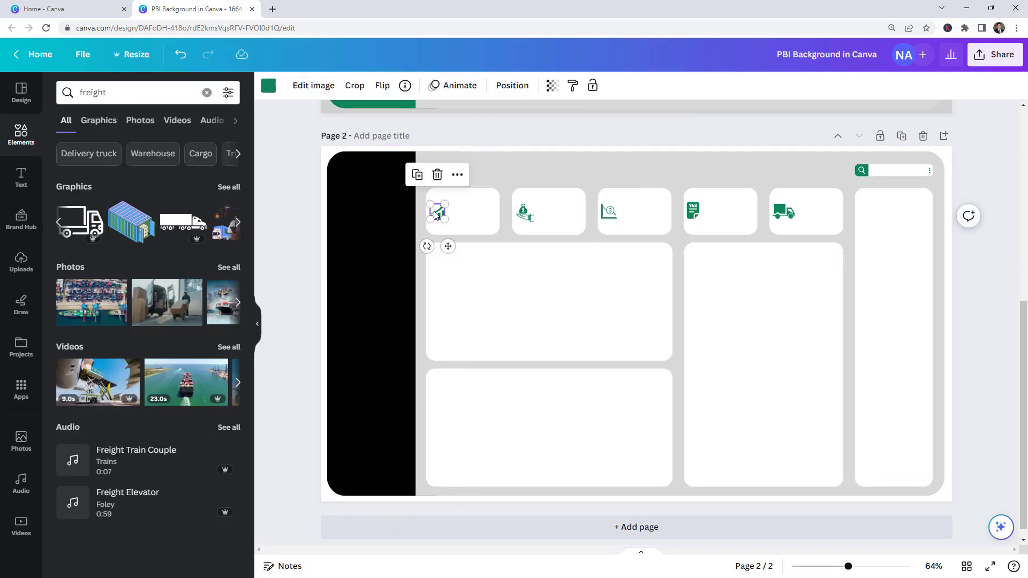
pyautogui.click(271, 91)
pyautogui.click(100, 157)
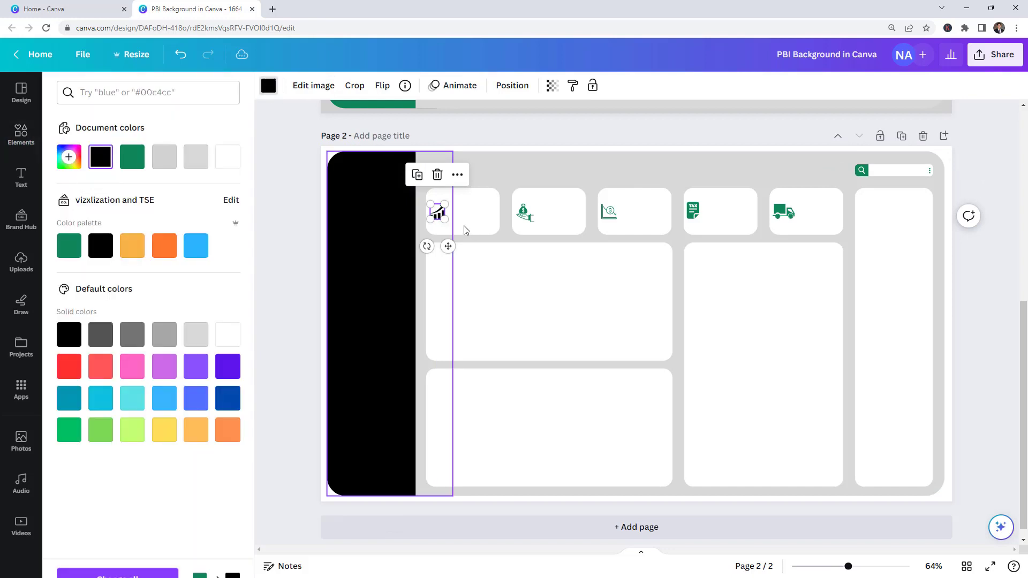
pyautogui.click(526, 213)
pyautogui.click(105, 158)
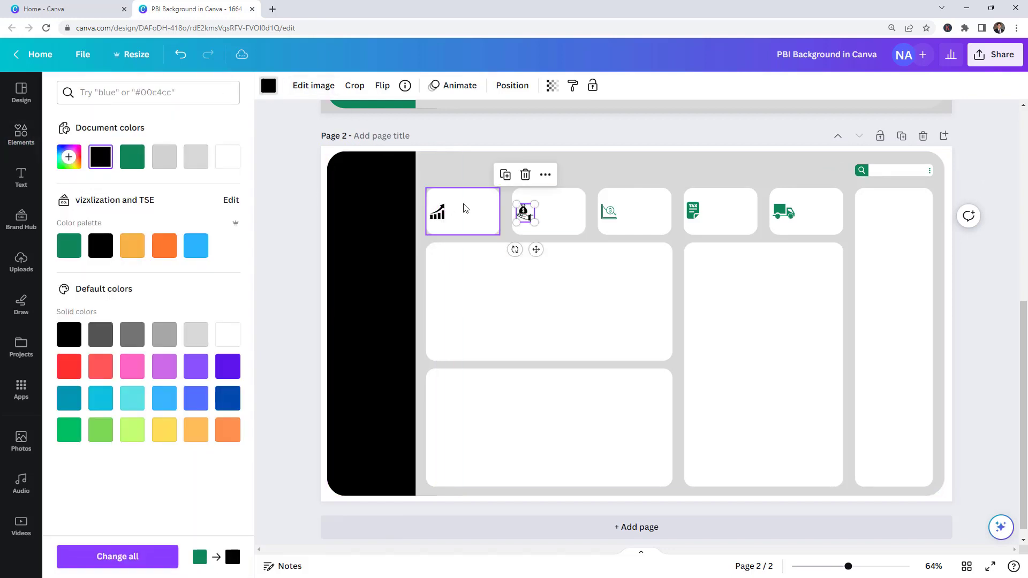
pyautogui.click(608, 211)
pyautogui.click(101, 162)
# Step: Recolor the TAX document icon and the truck's body on page 2 black
pyautogui.click(693, 210)
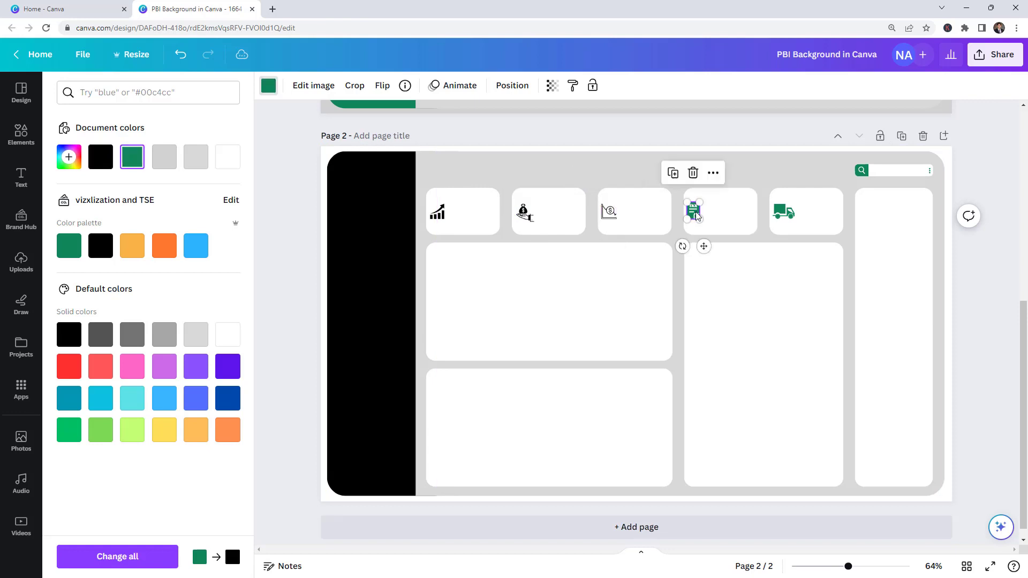
pyautogui.click(101, 158)
pyautogui.click(783, 212)
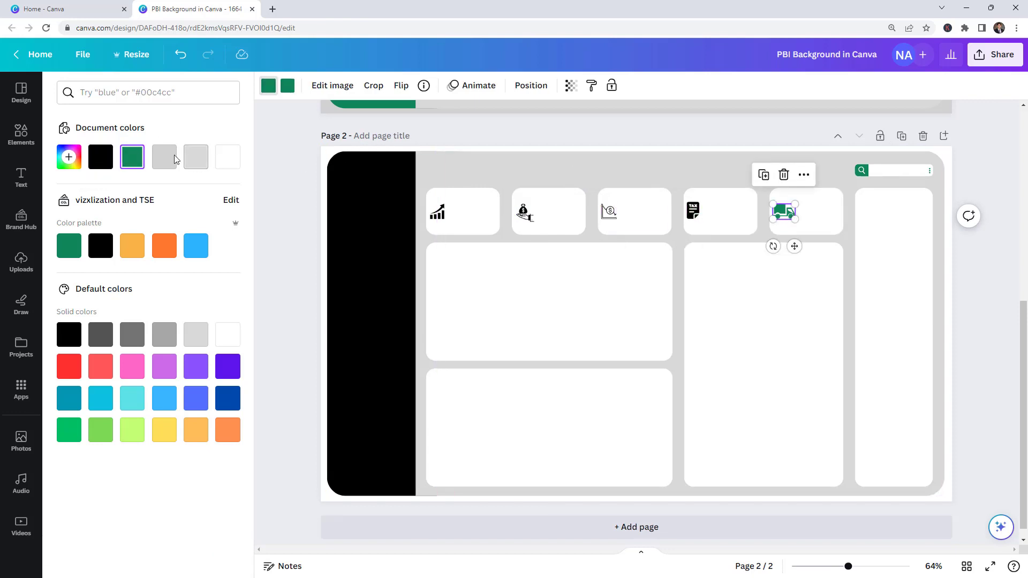
pyautogui.click(100, 158)
# Step: Recolor the green parts of the search bar on page 2 black
pyautogui.click(862, 175)
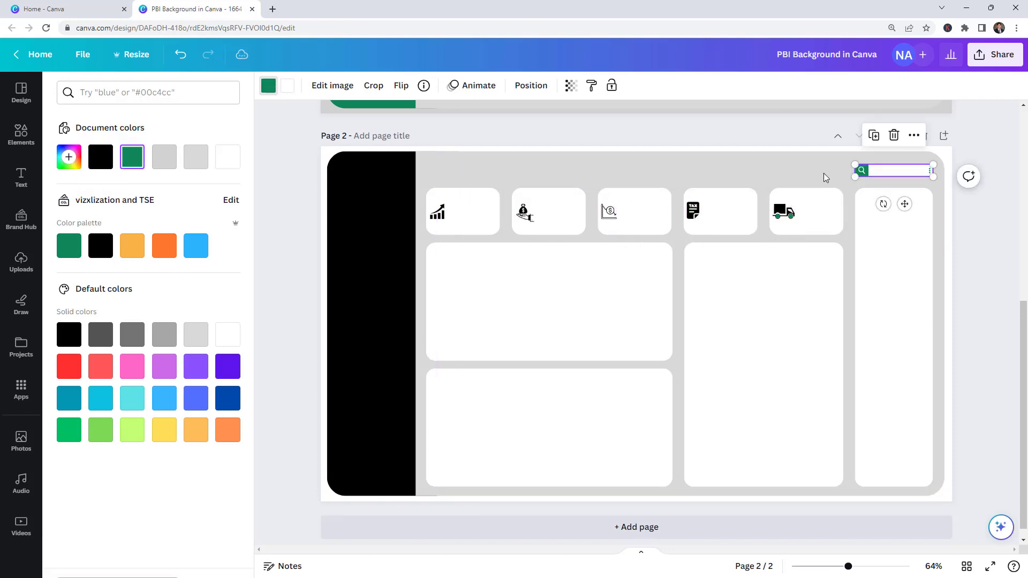
pyautogui.click(268, 86)
pyautogui.click(100, 157)
pyautogui.click(975, 272)
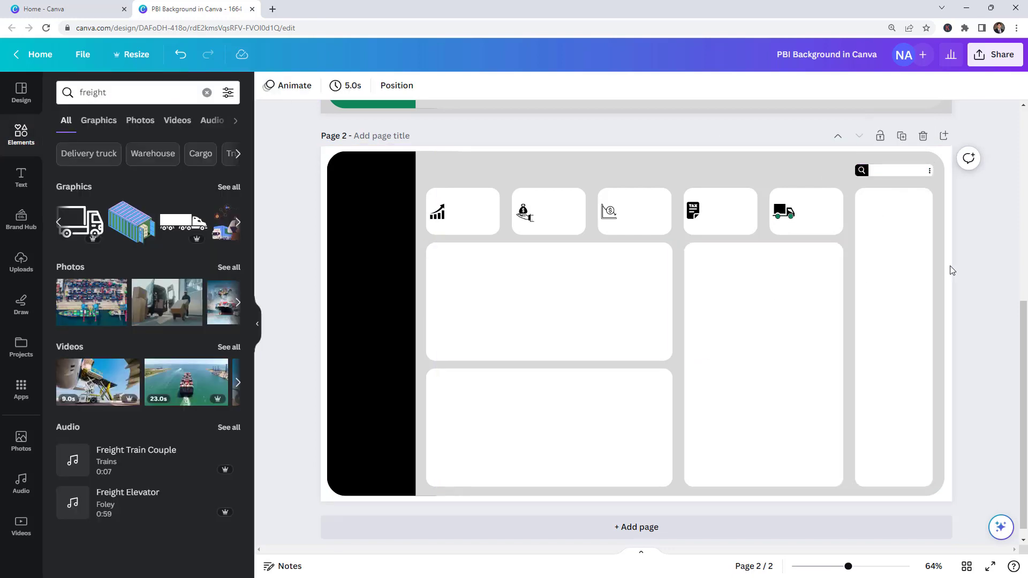
# Step: Recolor the truck icon's remaining green wheels in page 2's fifth small card black
pyautogui.click(794, 220)
pyautogui.click(287, 86)
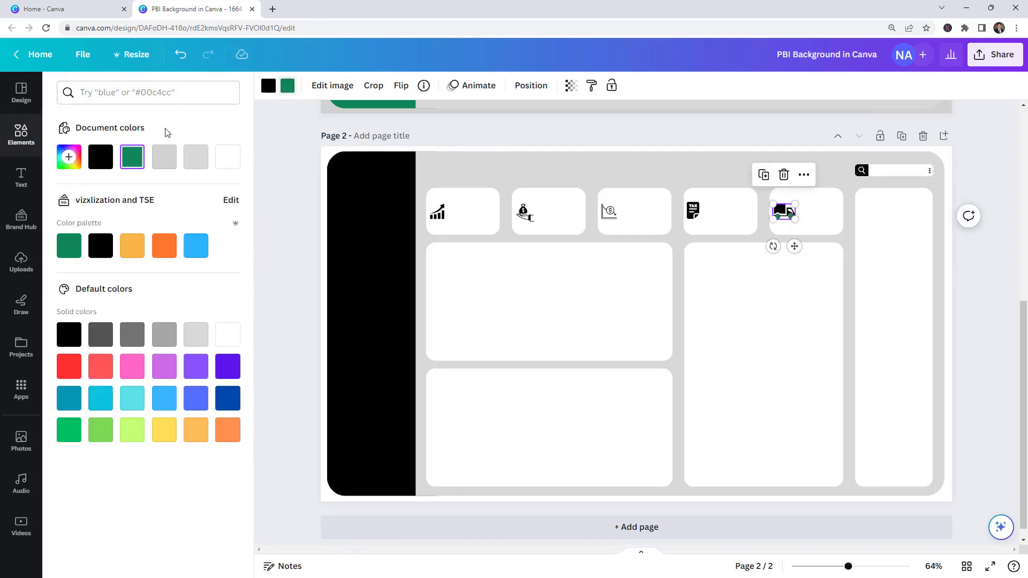
pyautogui.click(110, 163)
pyautogui.click(983, 261)
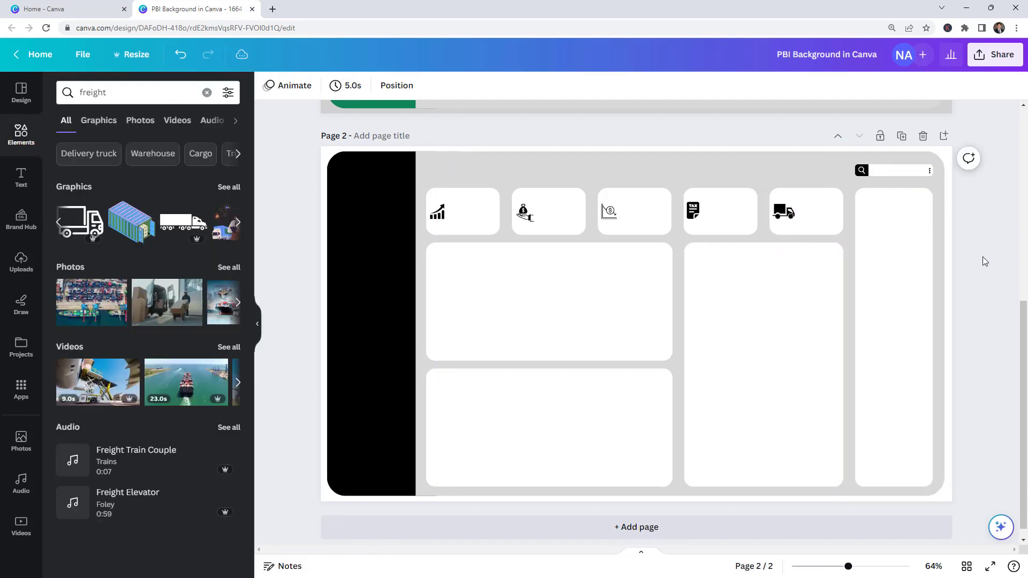
pyautogui.scroll(-1, 997, 272)
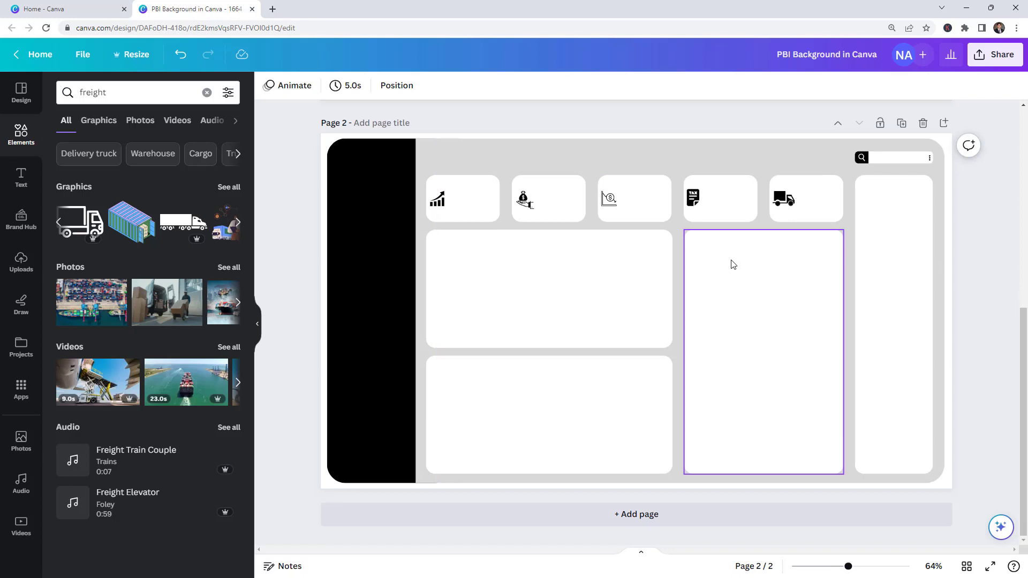
pyautogui.scroll(5, 732, 264)
pyautogui.scroll(-4, 626, 248)
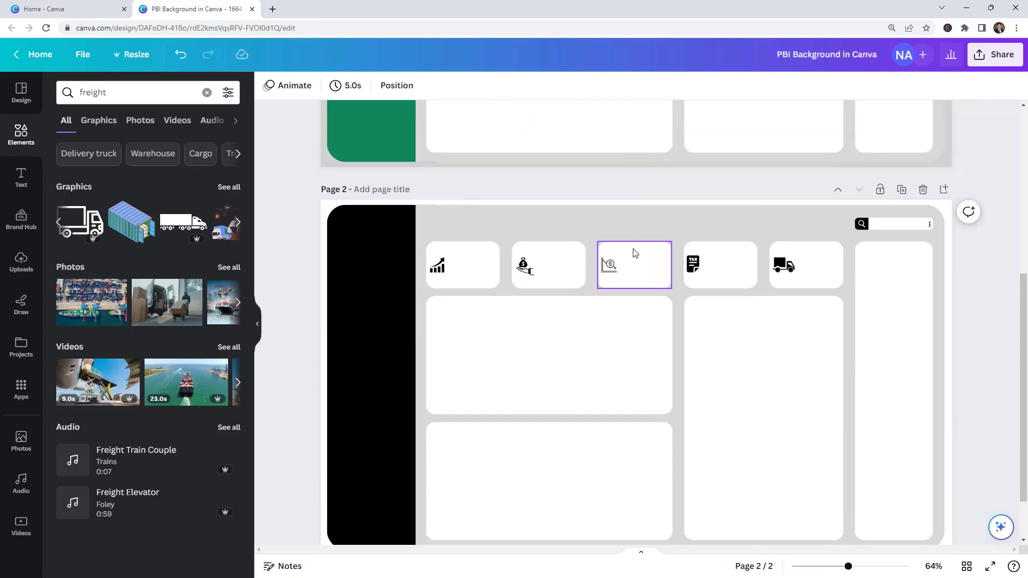
pyautogui.scroll(-2, 676, 305)
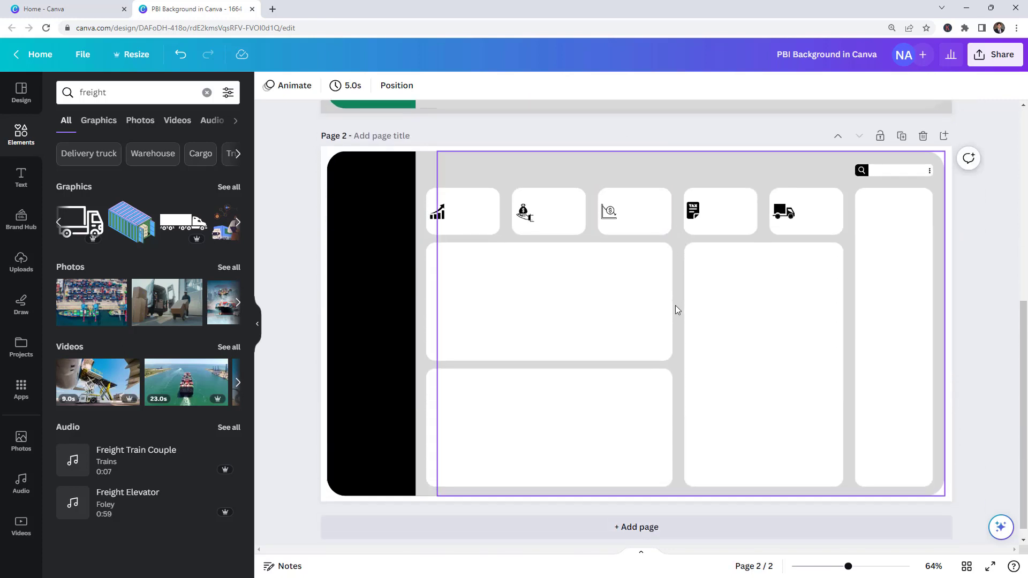
# Step: Download both pages of the design as PNG images at 1,664 × 936 px
pyautogui.scroll(7, 988, 241)
pyautogui.click(994, 54)
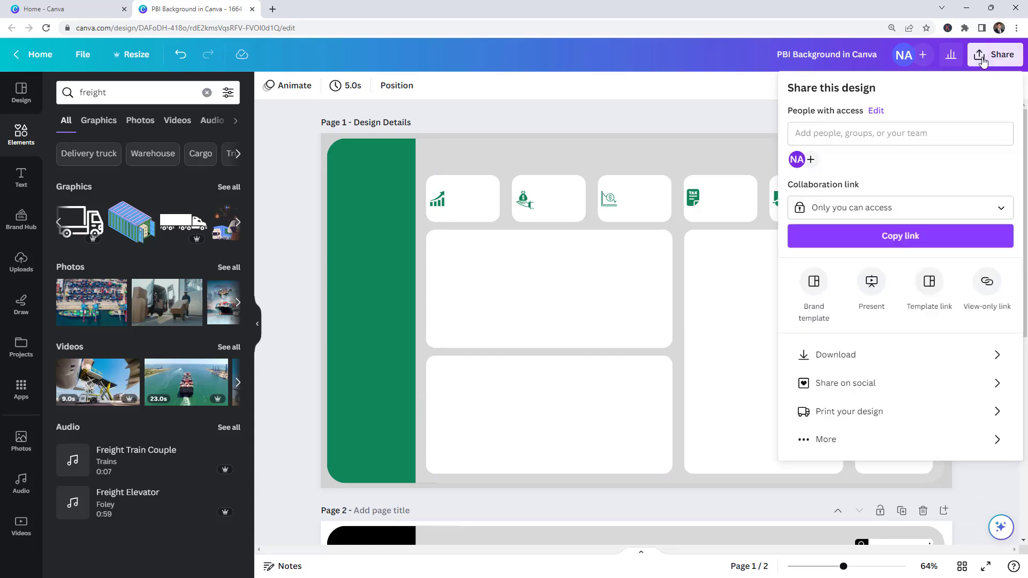
pyautogui.click(870, 361)
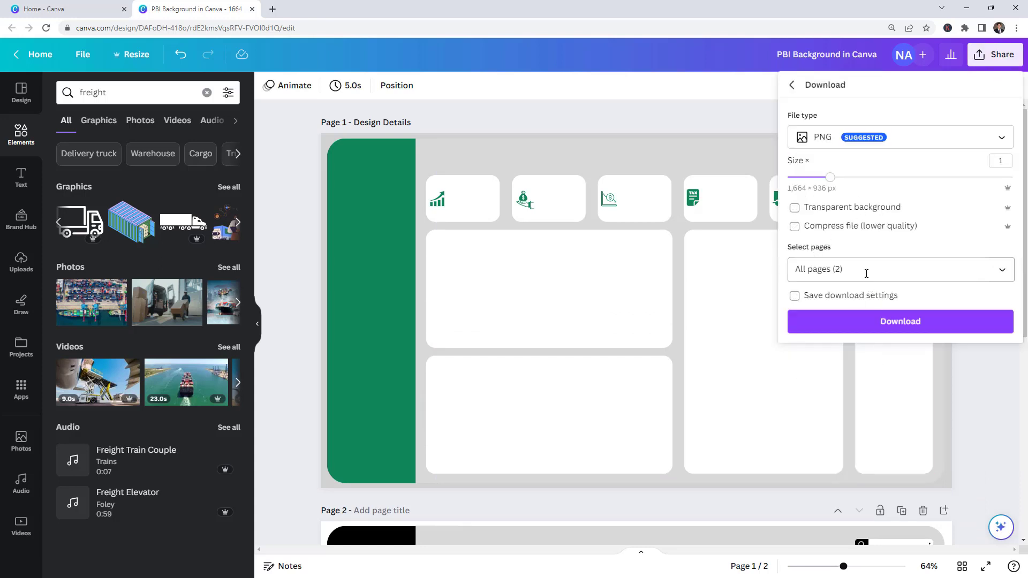
pyautogui.click(911, 141)
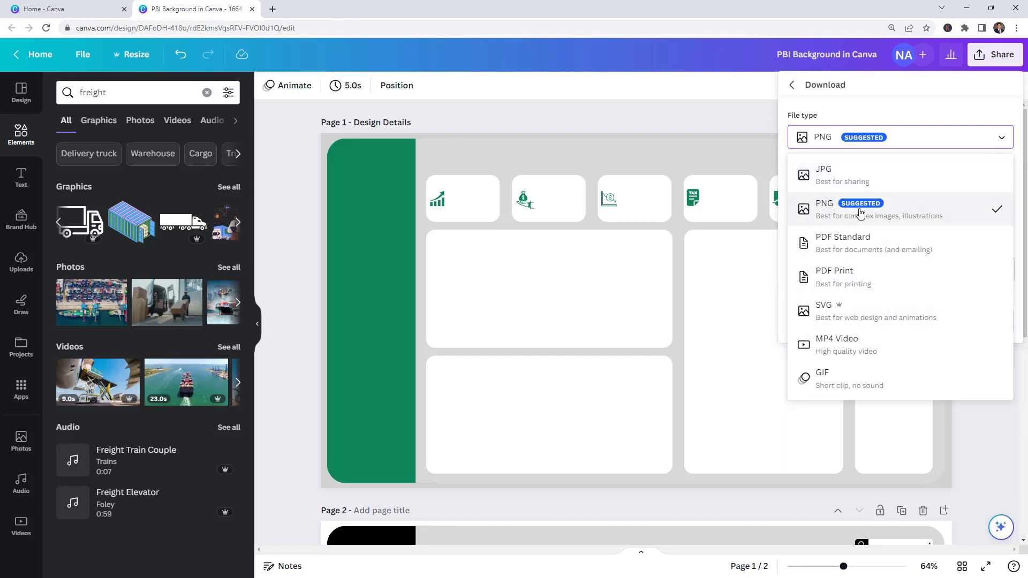
pyautogui.click(733, 133)
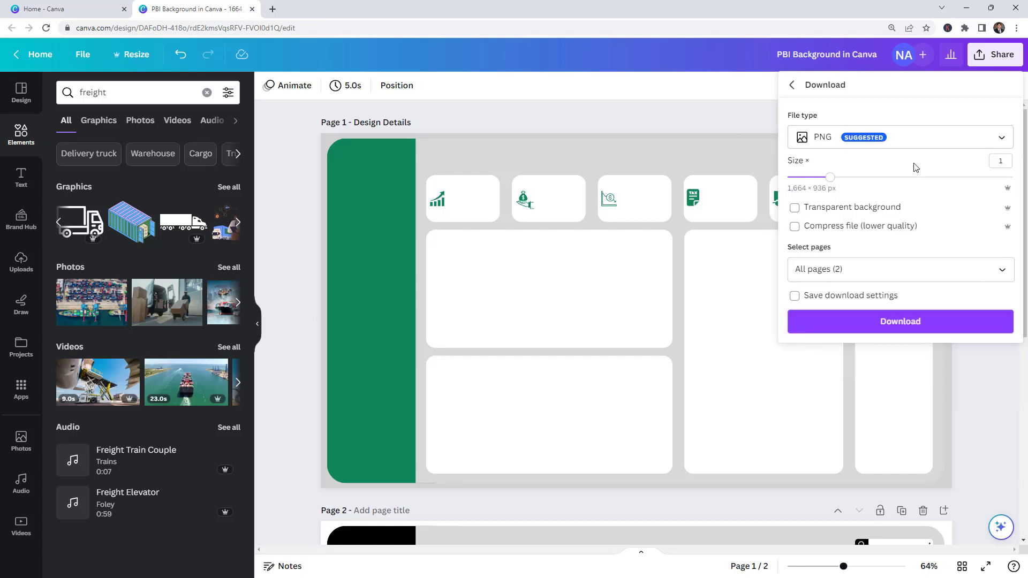
pyautogui.click(909, 328)
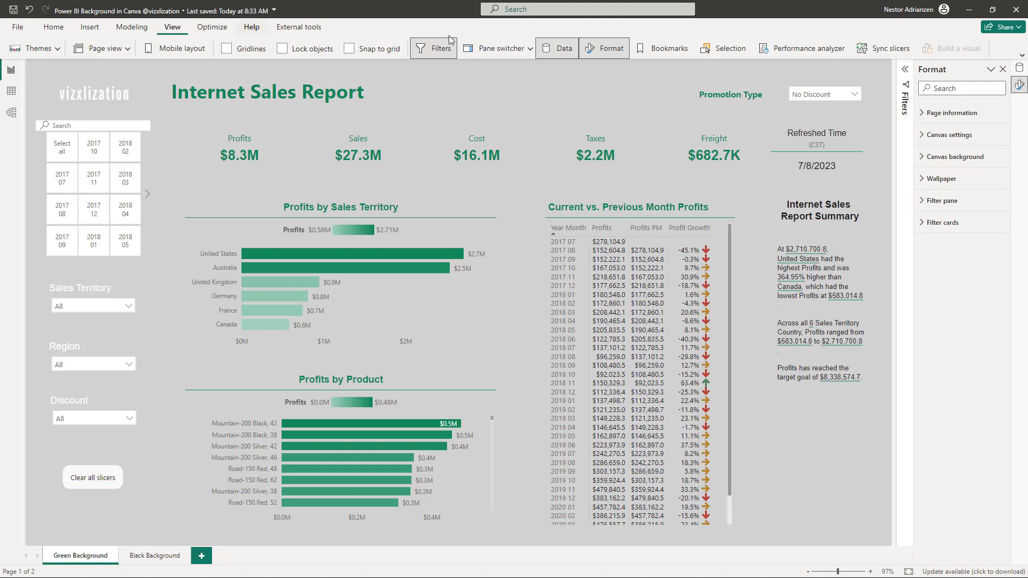
# Step: Switch to Power BI Desktop and set the Green Background image as the canvas background of the Green Background report page
pyautogui.click(957, 163)
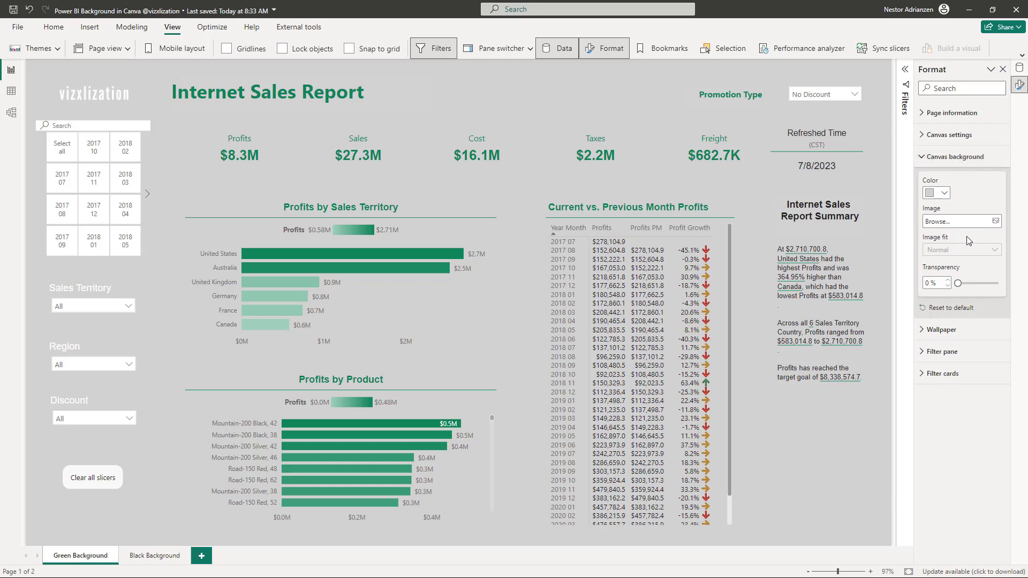
pyautogui.click(996, 221)
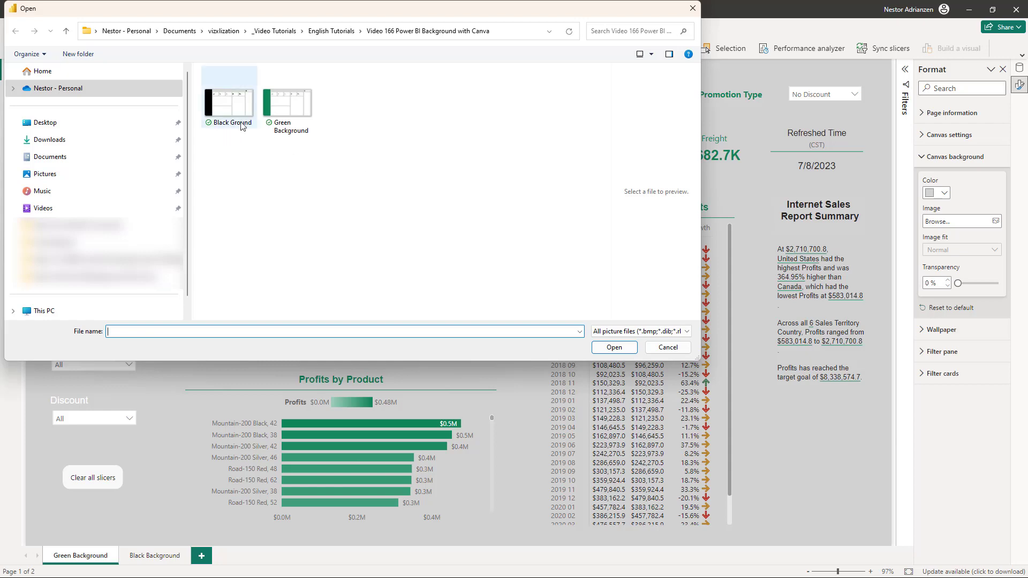
pyautogui.click(292, 108)
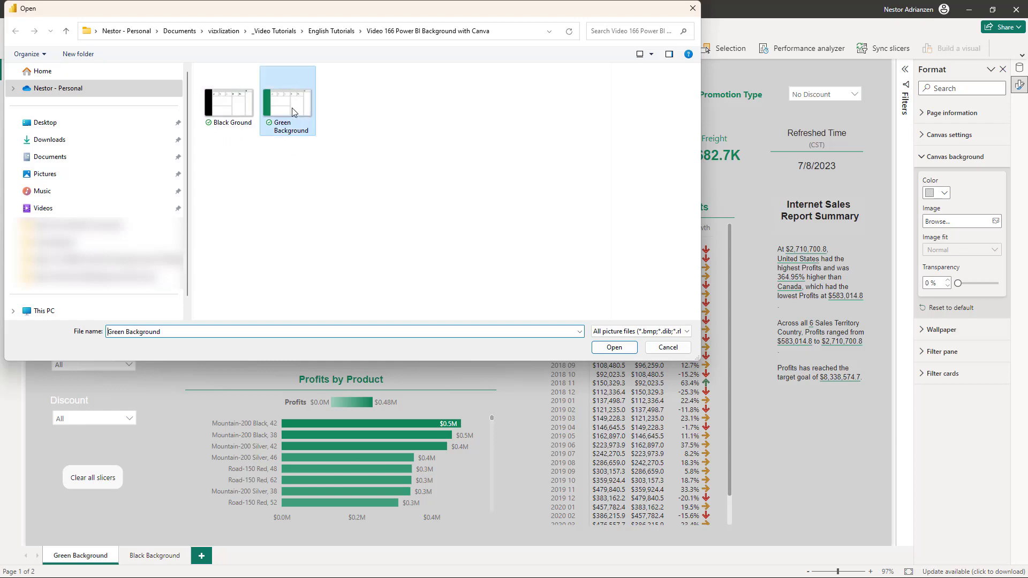
pyautogui.click(615, 348)
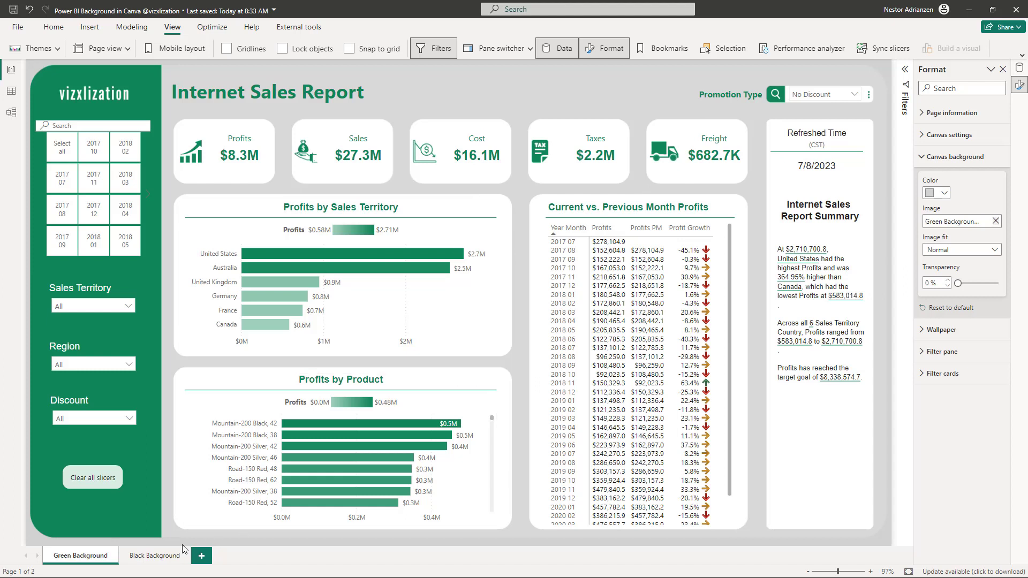
# Step: Set the Black Ground image as the canvas background of the Black Background report page
pyautogui.click(156, 555)
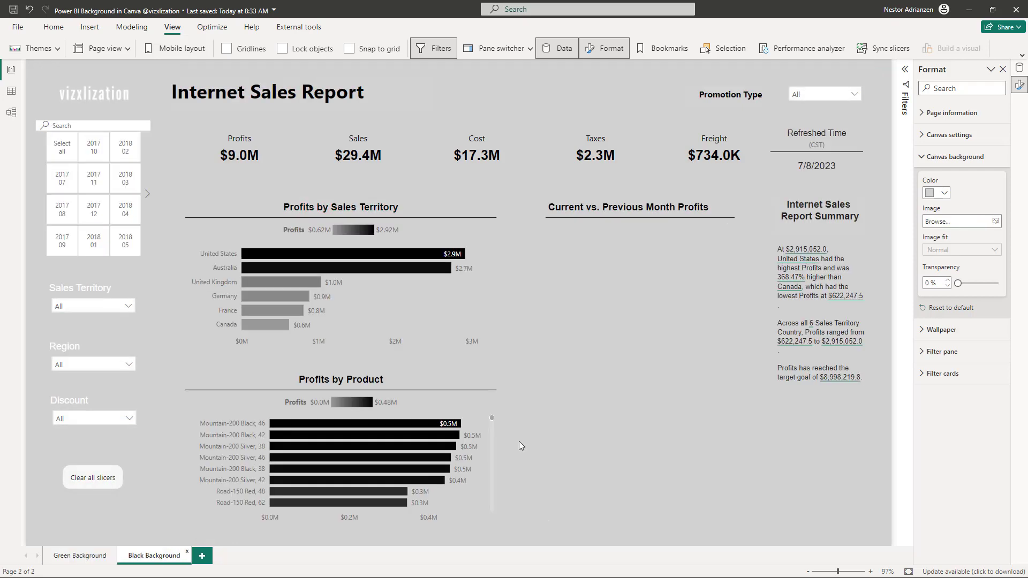
pyautogui.click(996, 222)
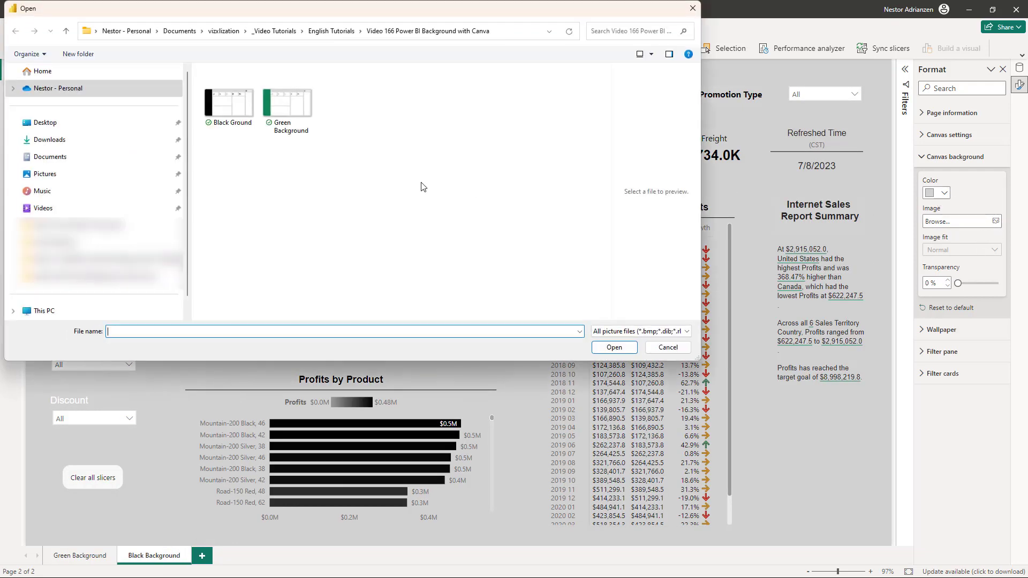
pyautogui.click(228, 107)
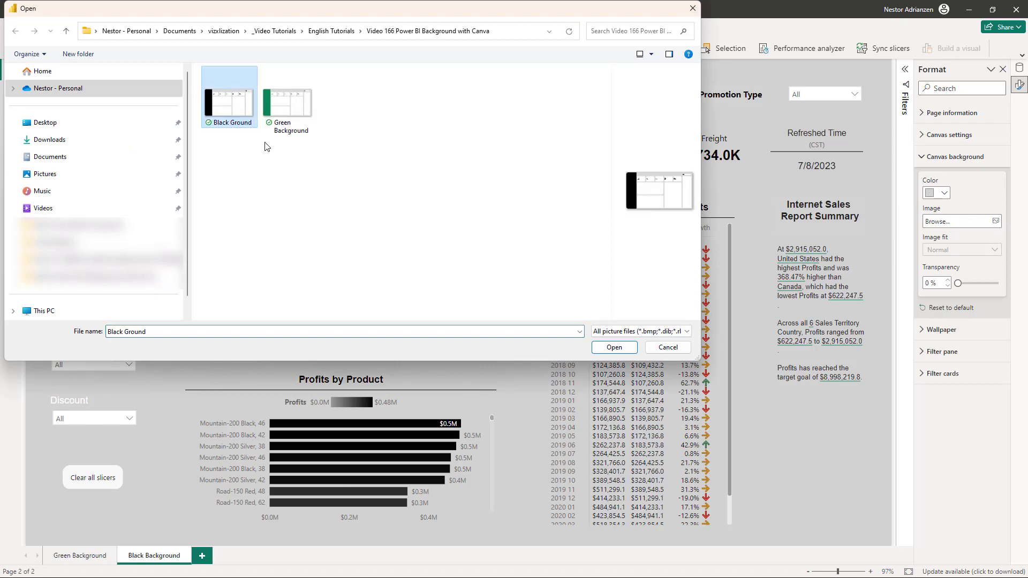
pyautogui.click(620, 352)
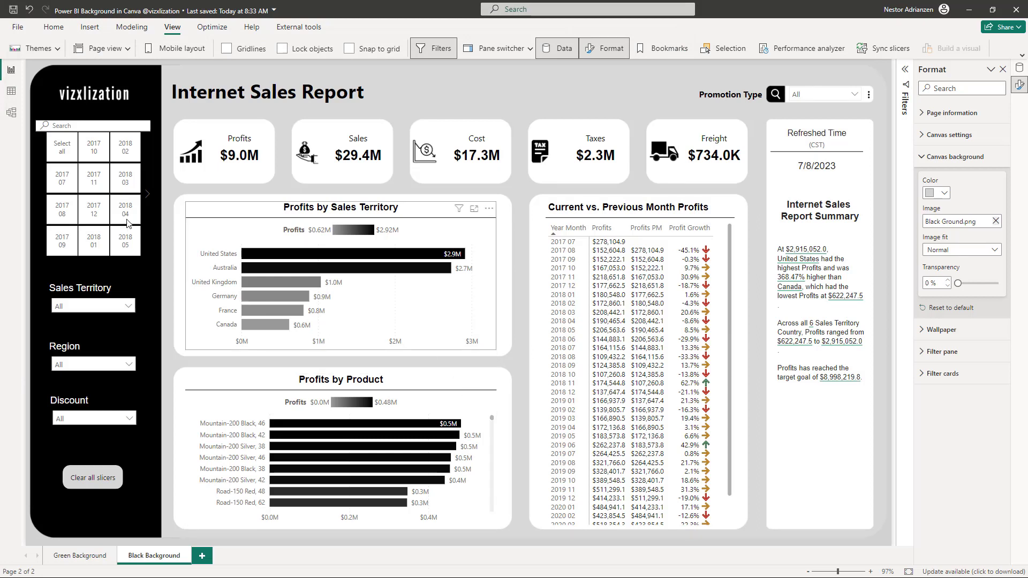
# Step: Test the slicers by filtering to month 2017 11, setting Promotion Type to New Product and reselecting all months
pyautogui.click(90, 183)
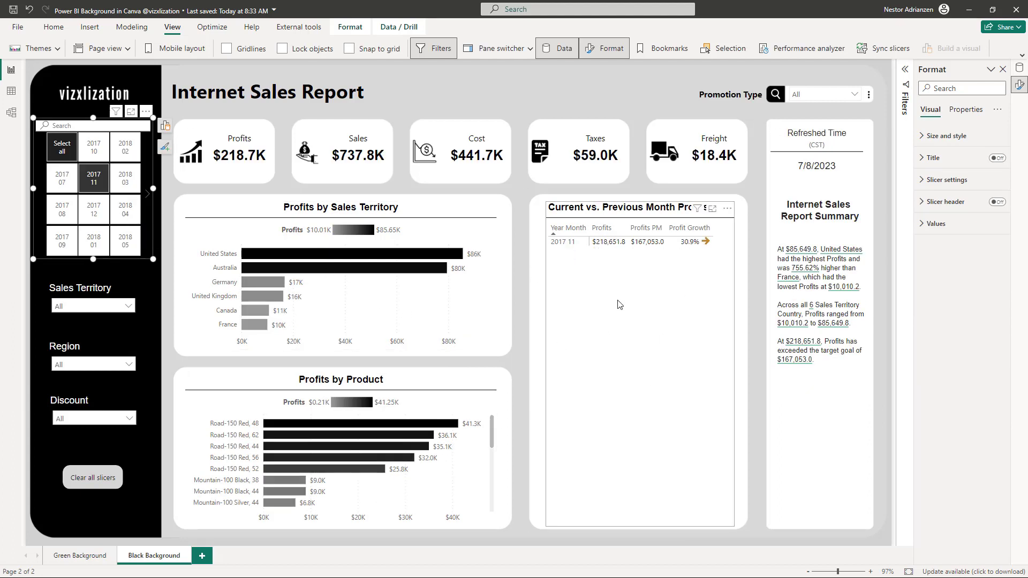
pyautogui.click(855, 97)
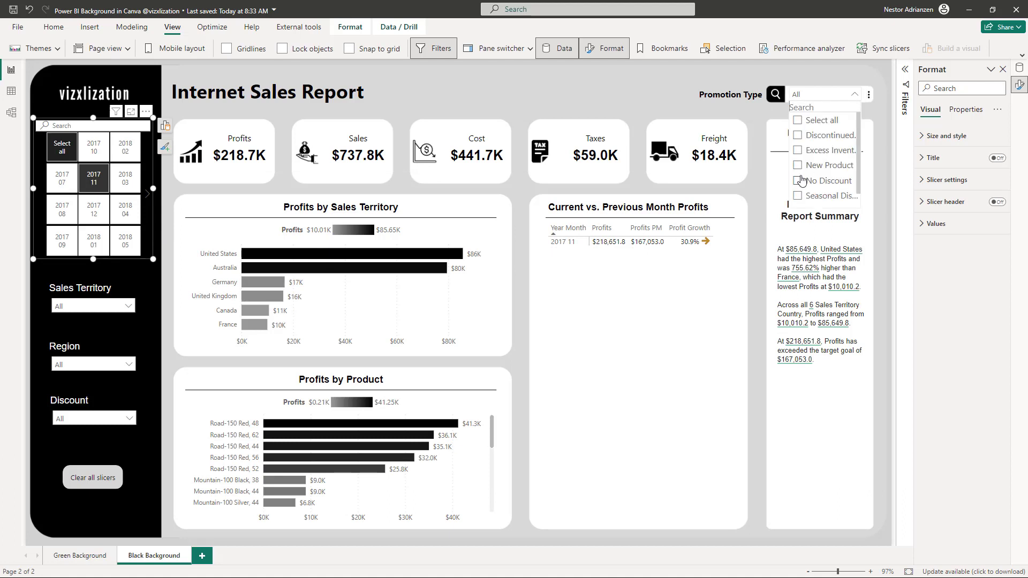
pyautogui.click(798, 167)
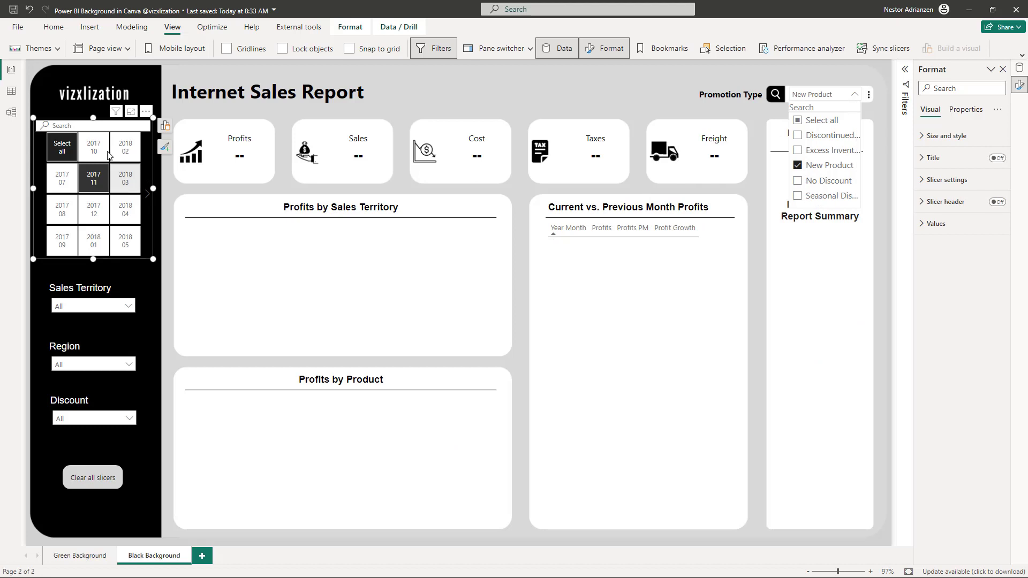
pyautogui.click(63, 152)
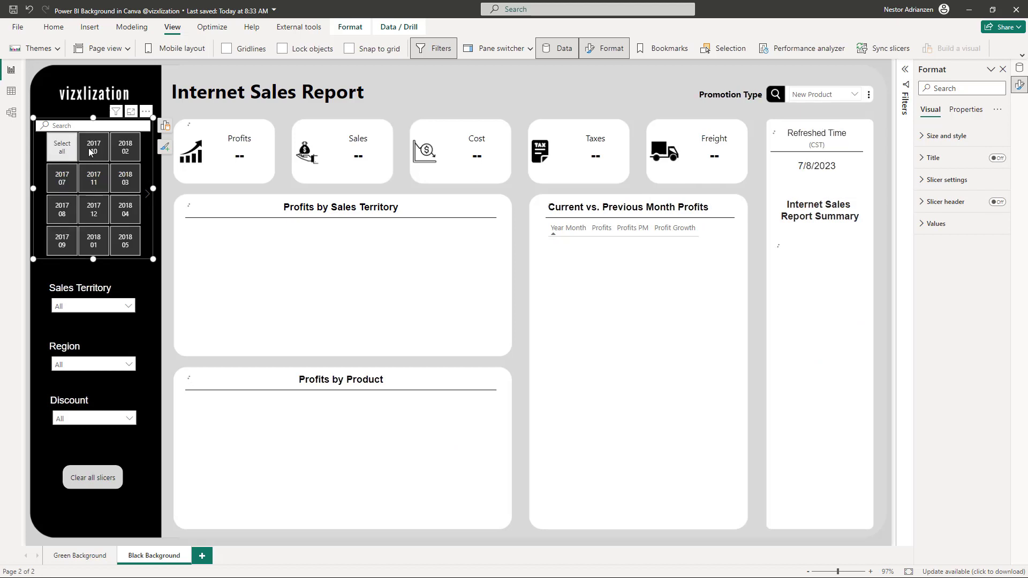